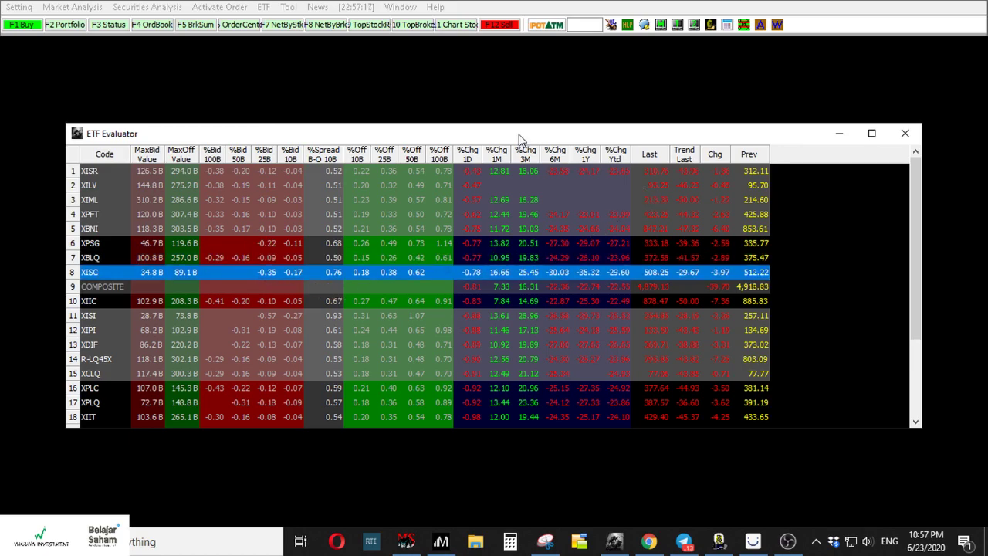
Open the ETF Order Book and load the XIIT ETF in it.
left_click(263, 7)
left_click(284, 41)
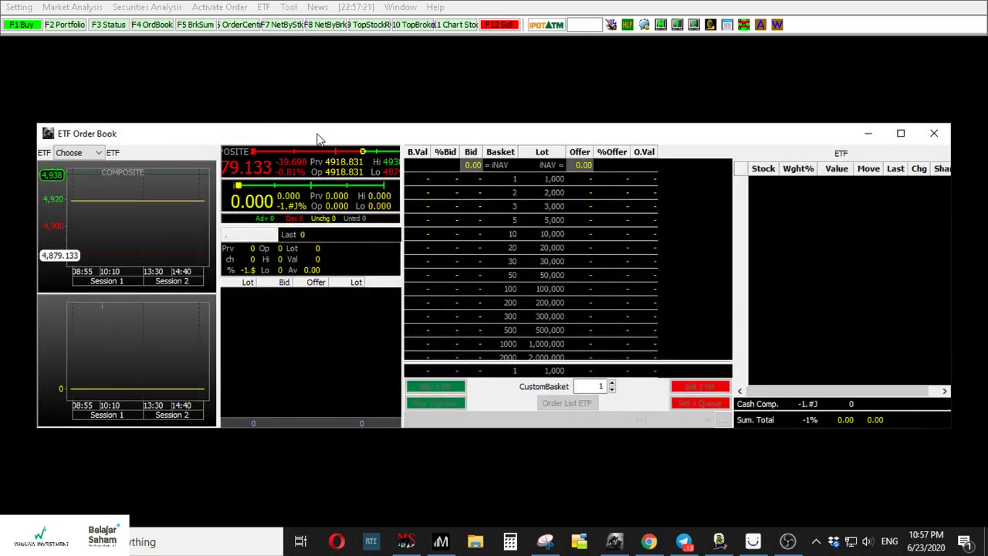
left_click_drag(316, 139, 378, 189)
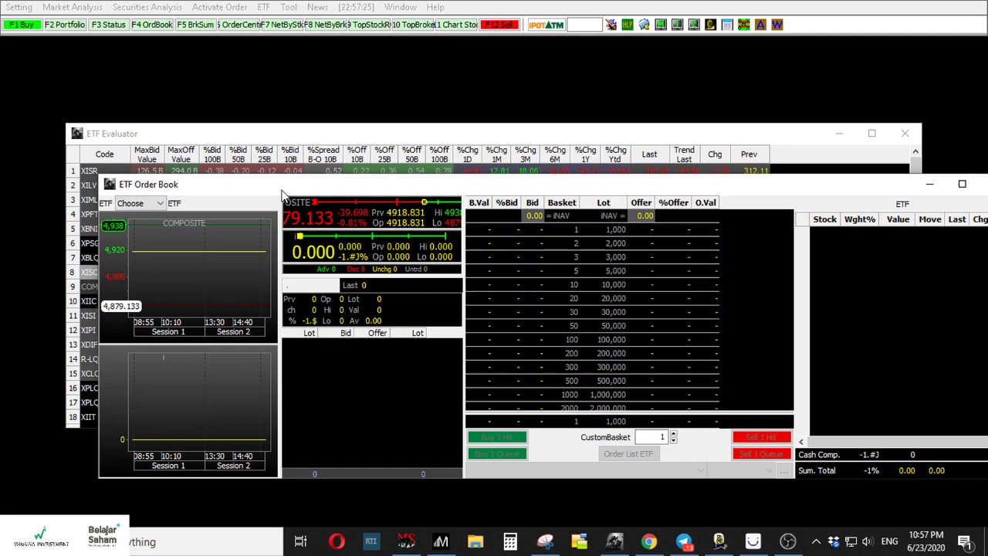
left_click(127, 205)
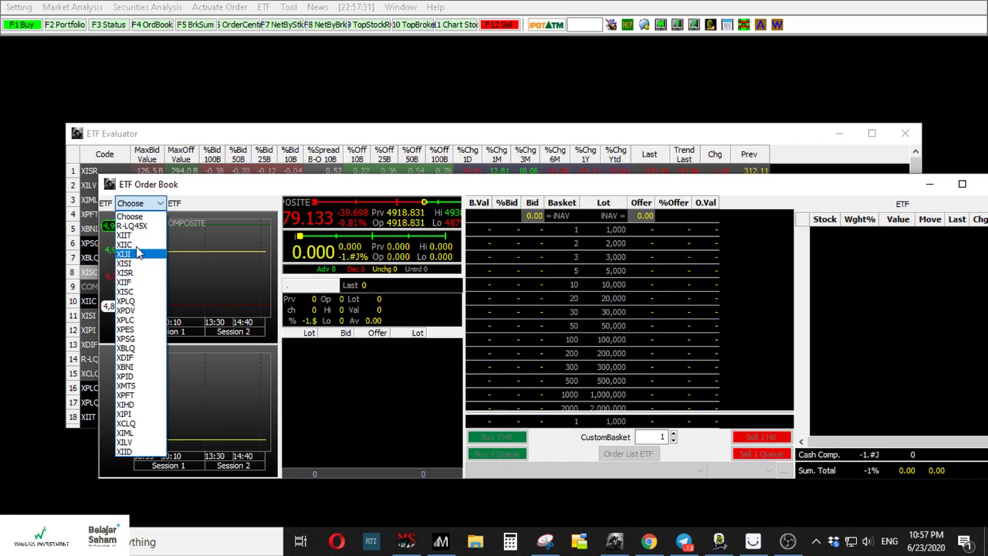
left_click(137, 235)
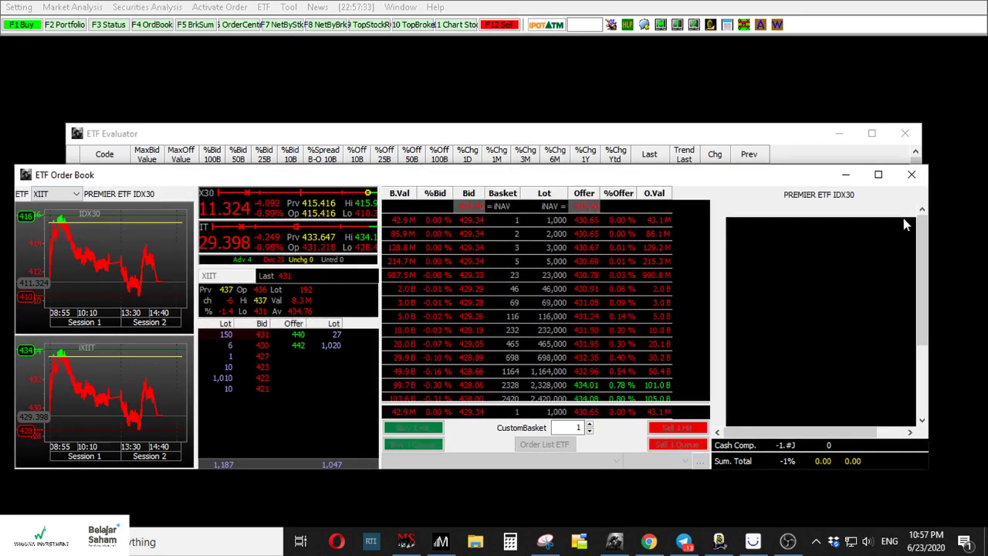
Review the list of stocks composing the XIIT ETF and close the ETF Order Book and ETF Evaluator windows.
left_click(774, 255)
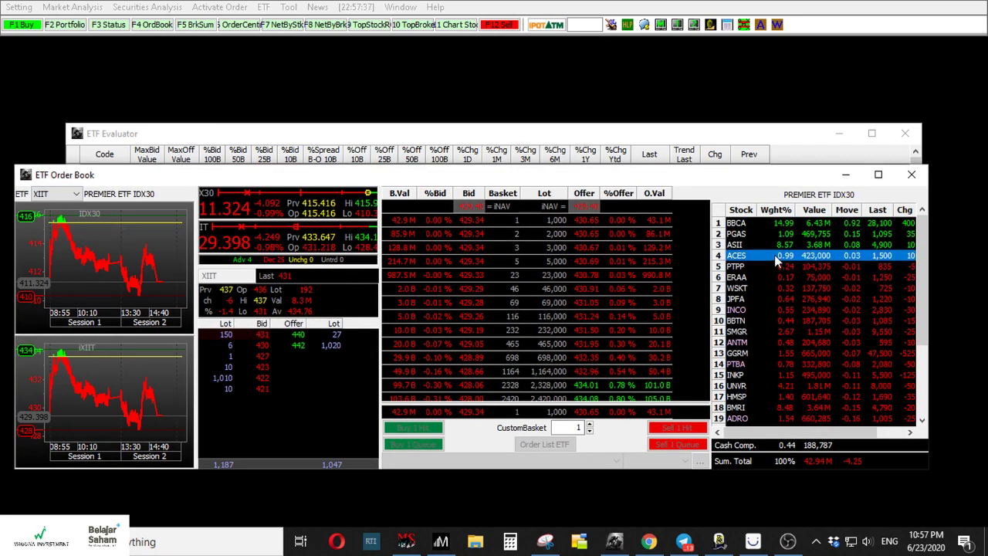
scroll(795, 310, "down", 3)
scroll(835, 375, "up", 3)
scroll(836, 375, "down", 3)
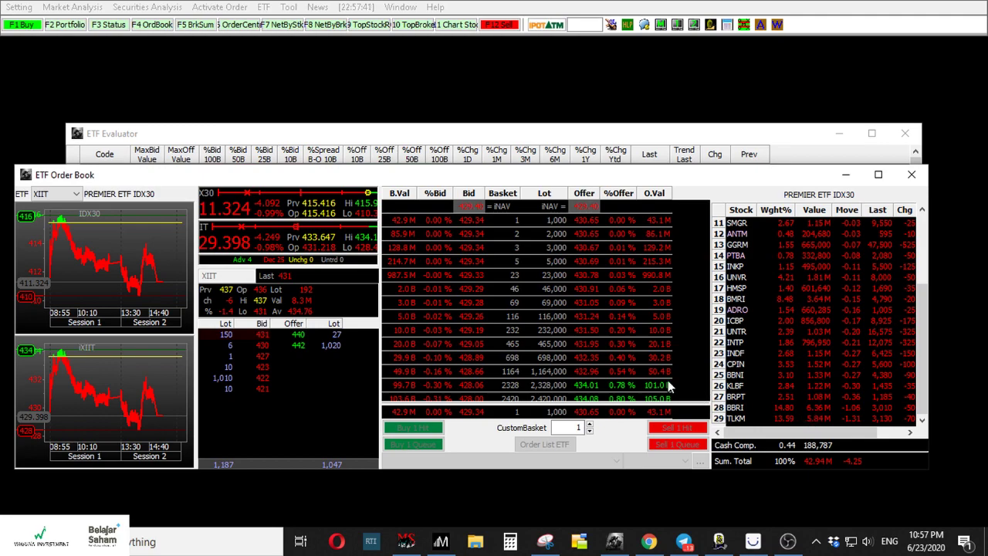
left_click_drag(269, 179, 298, 161)
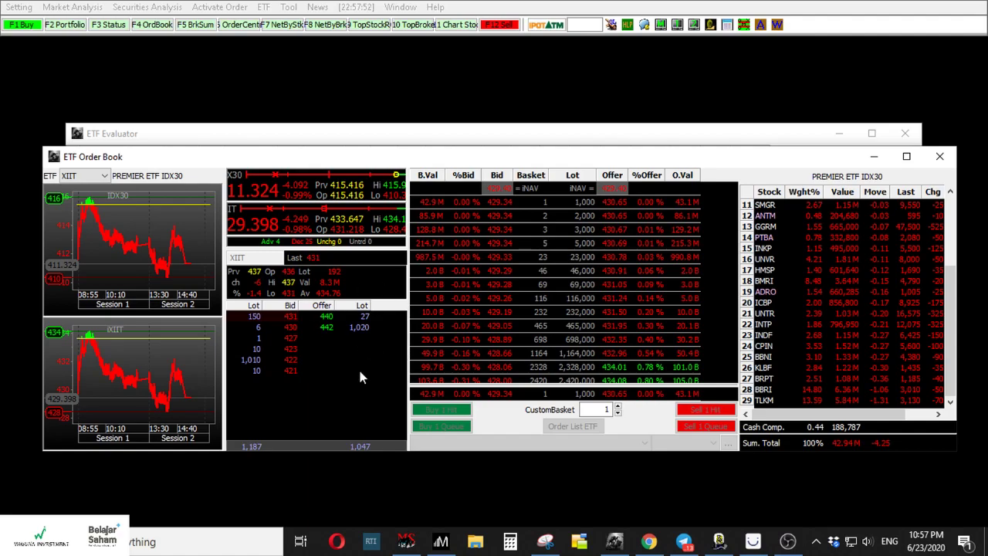
left_click(939, 156)
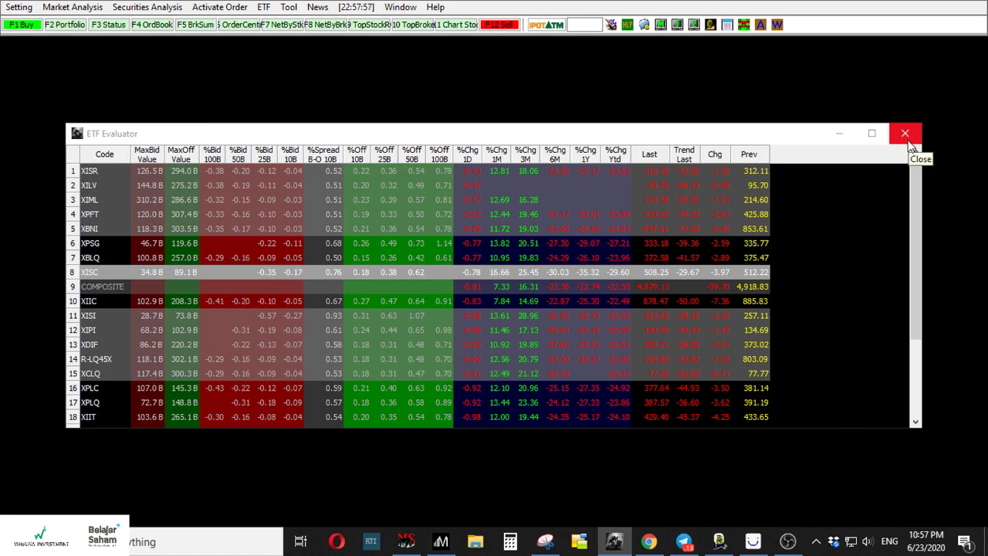
left_click(908, 142)
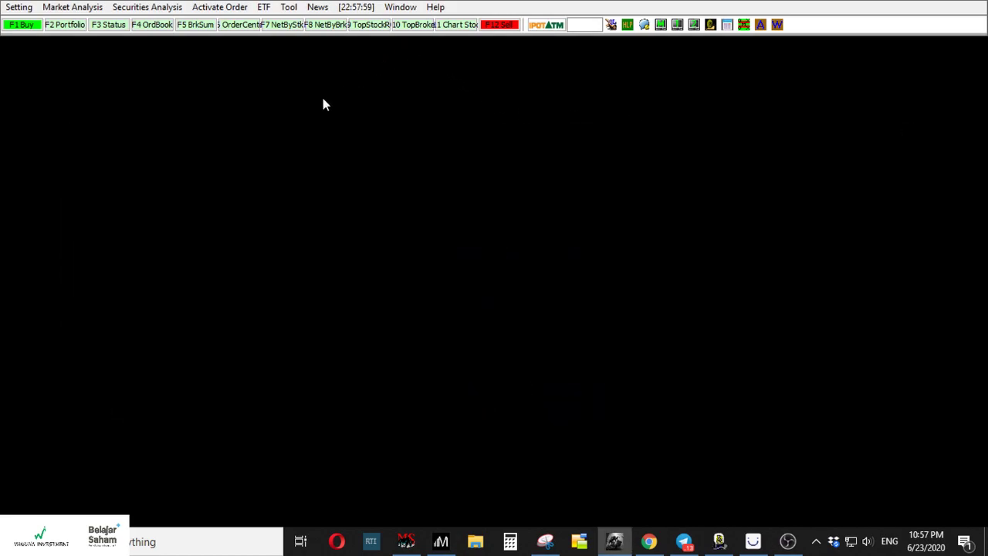
Open the Chat tool, widen its window and show the list of forums.
left_click(291, 8)
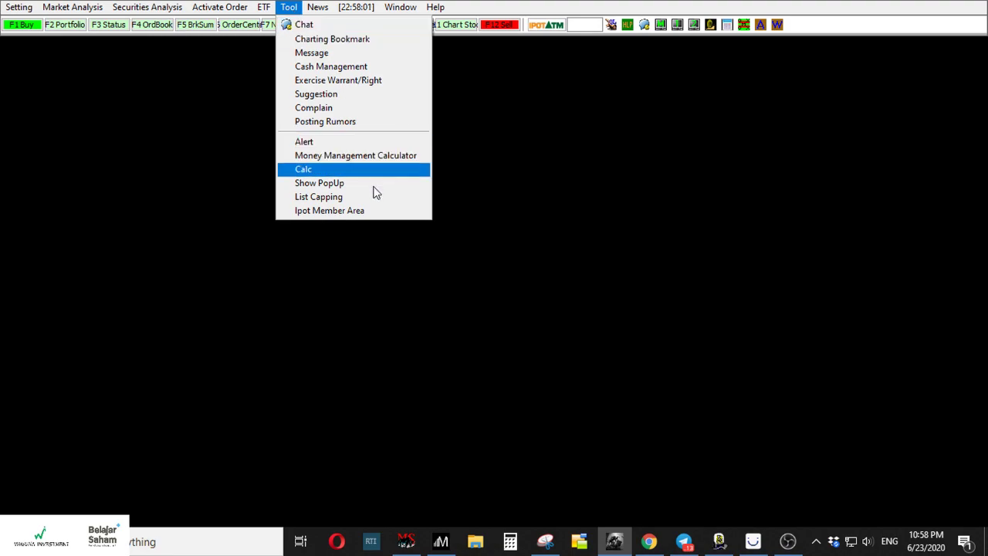
left_click(304, 26)
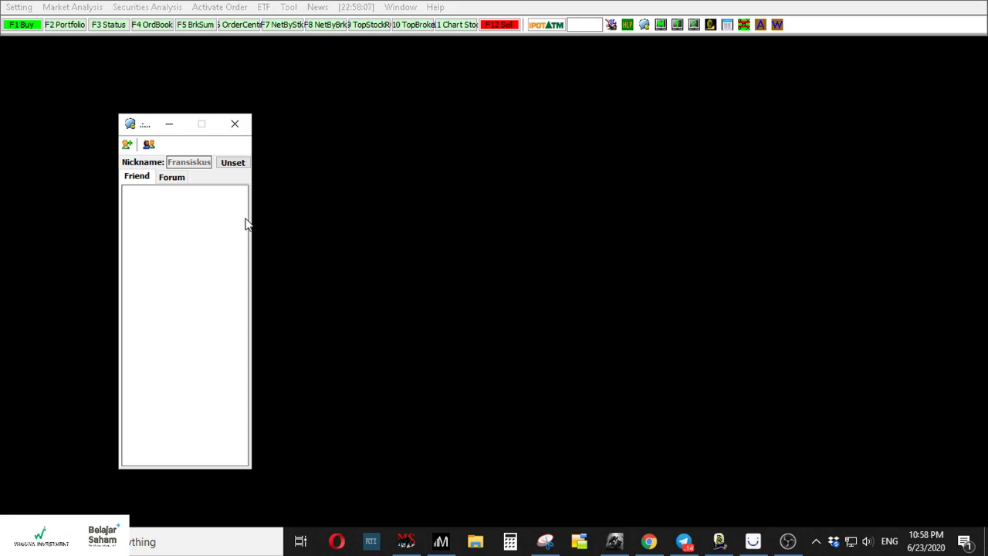
left_click_drag(255, 220, 539, 220)
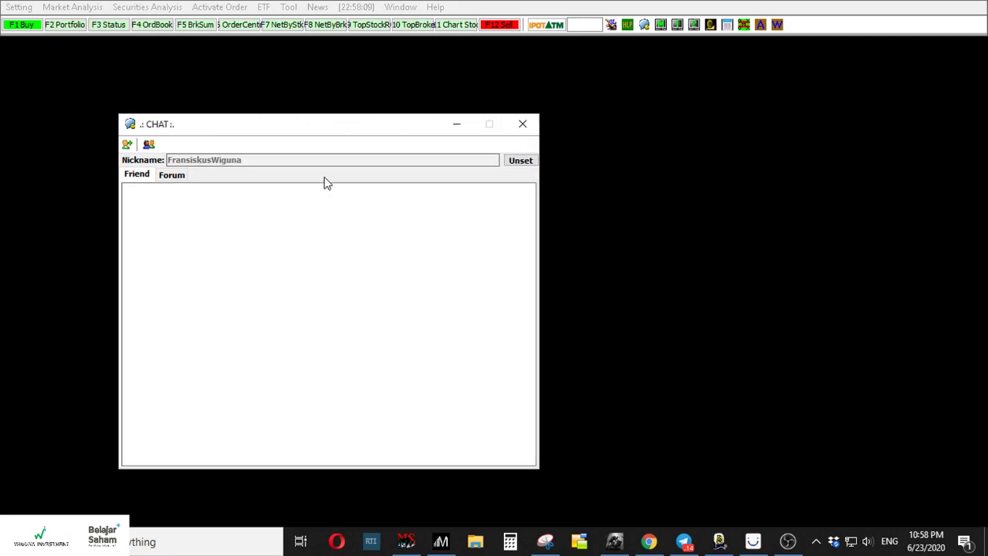
left_click(171, 175)
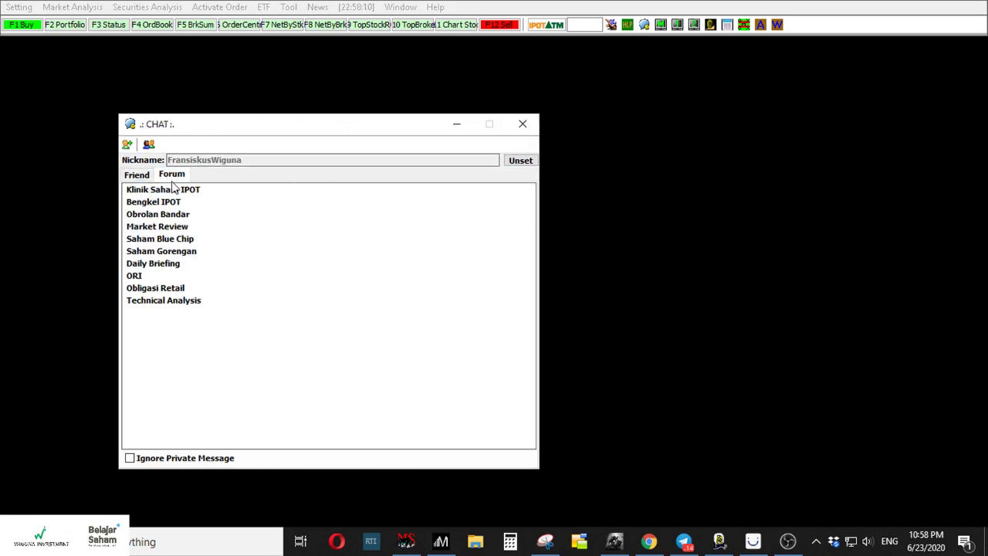
Open the Obrolan Bandar forum and place its enlarged window beside the chat window.
left_click(195, 228)
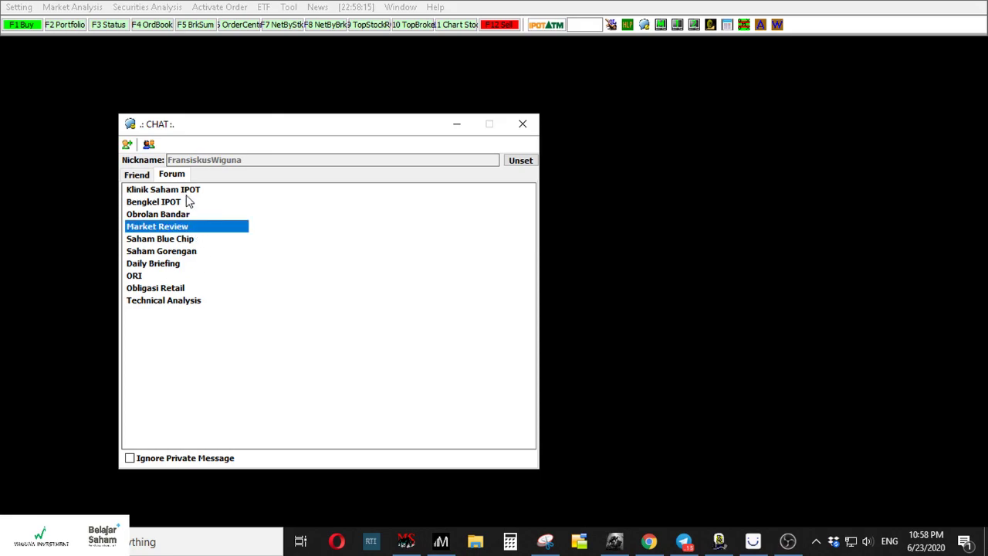
double_click(173, 214)
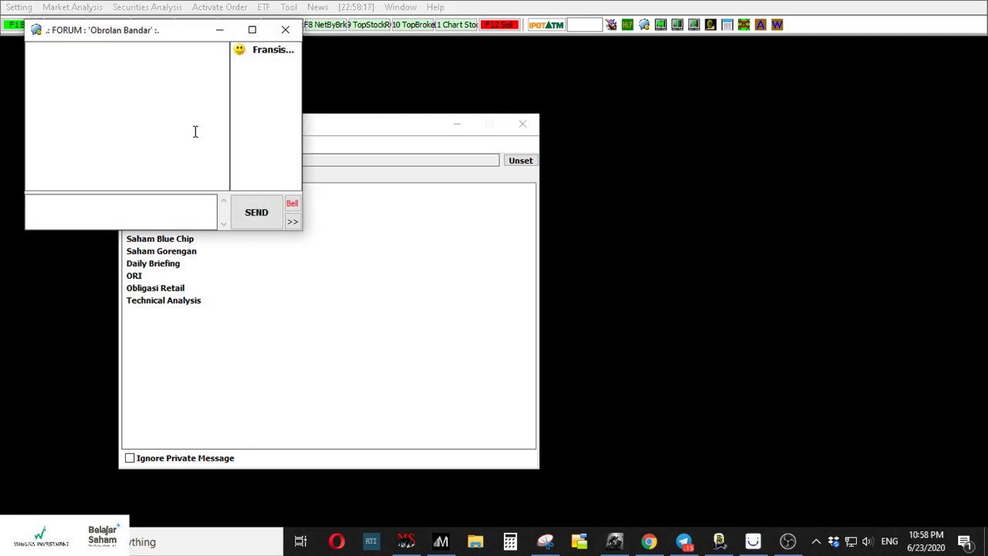
left_click_drag(148, 35, 668, 137)
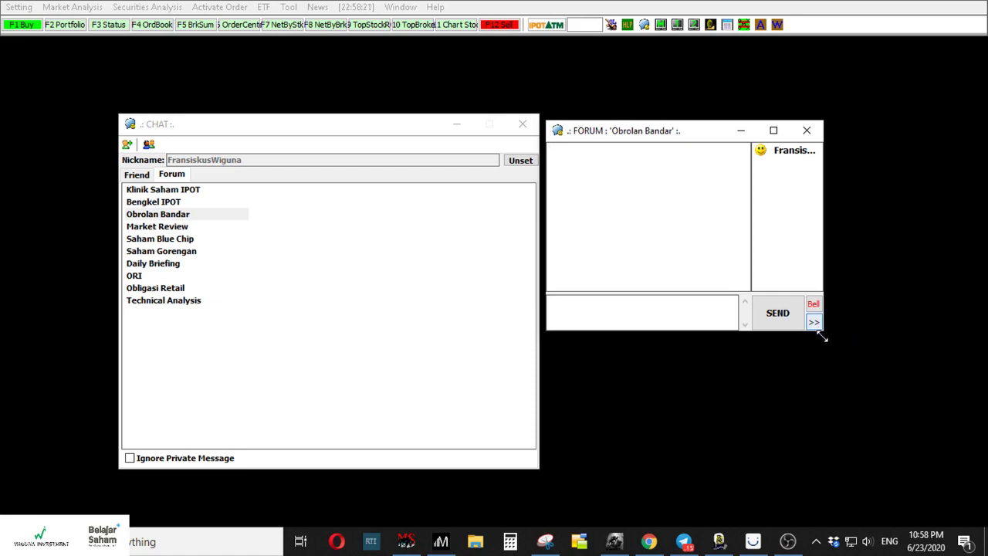
left_click_drag(822, 329, 920, 458)
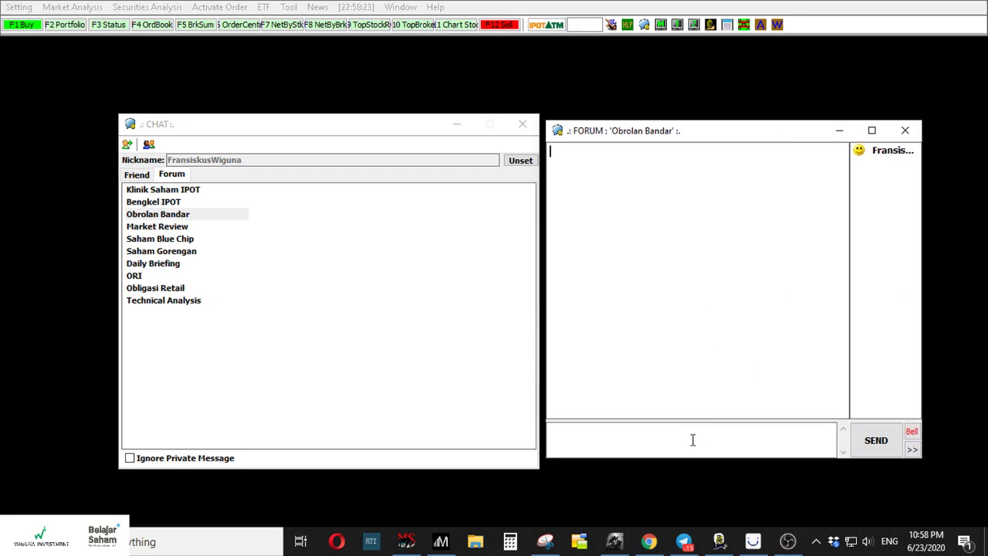
View the Saham Blue Chip forum and close all forum windows and the chat window.
double_click(190, 240)
left_click(286, 29)
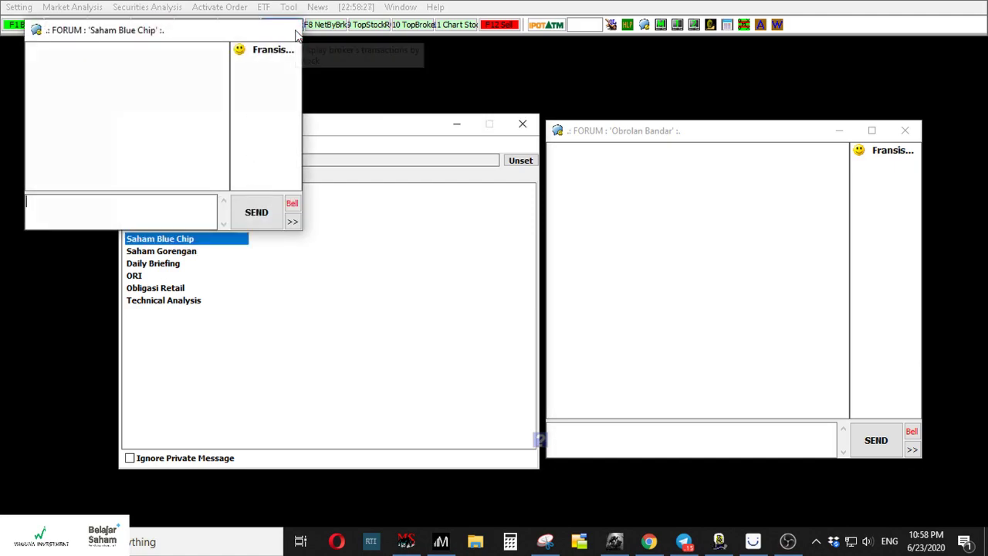
left_click(906, 133)
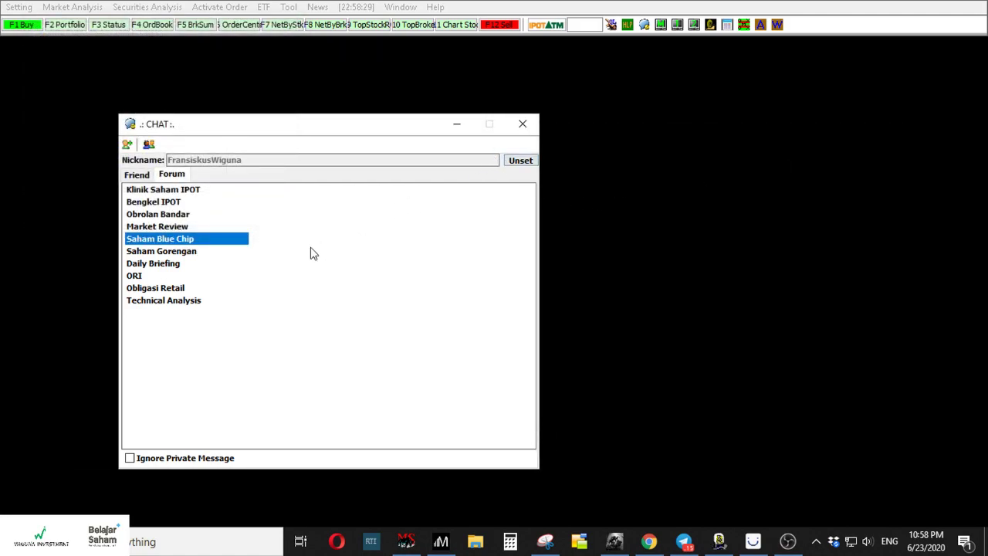
left_click(201, 266)
left_click(207, 301)
double_click(207, 239)
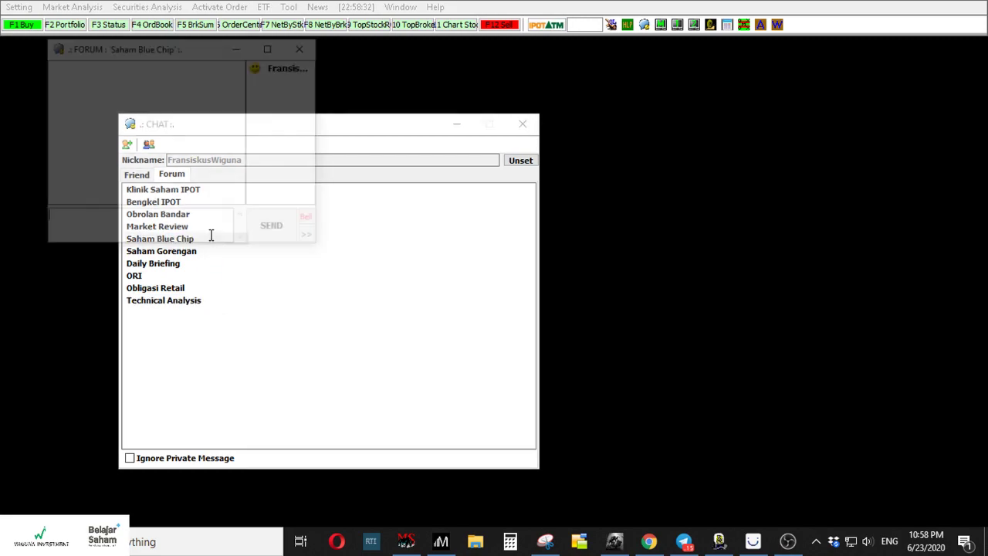
left_click(301, 45)
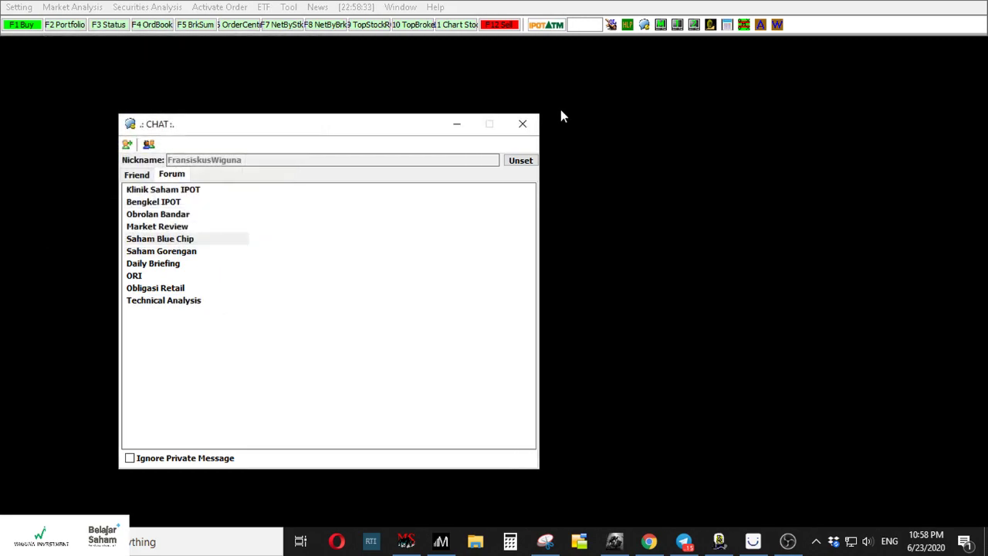
left_click(522, 124)
View the Charting Bookmark tool in a widened window and close it.
left_click(292, 9)
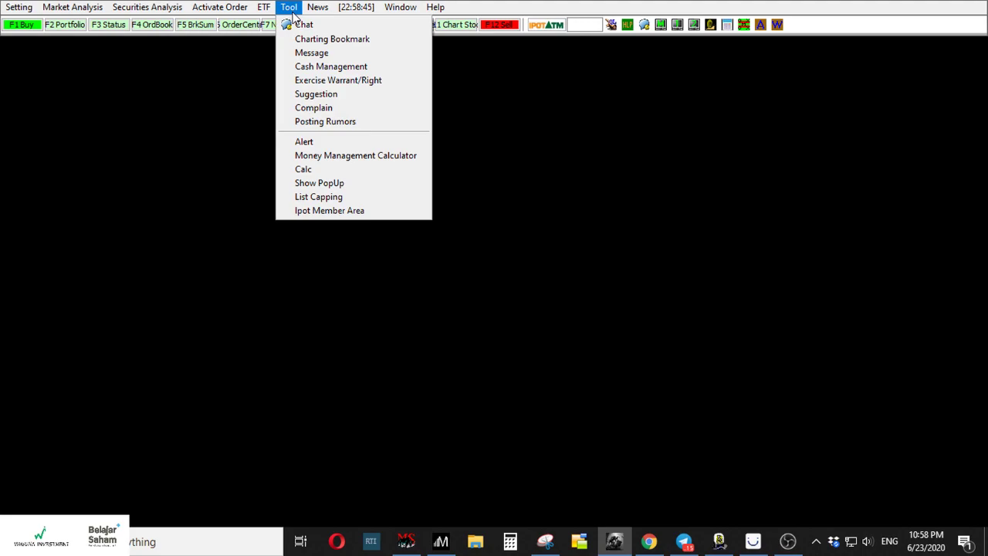
left_click(323, 41)
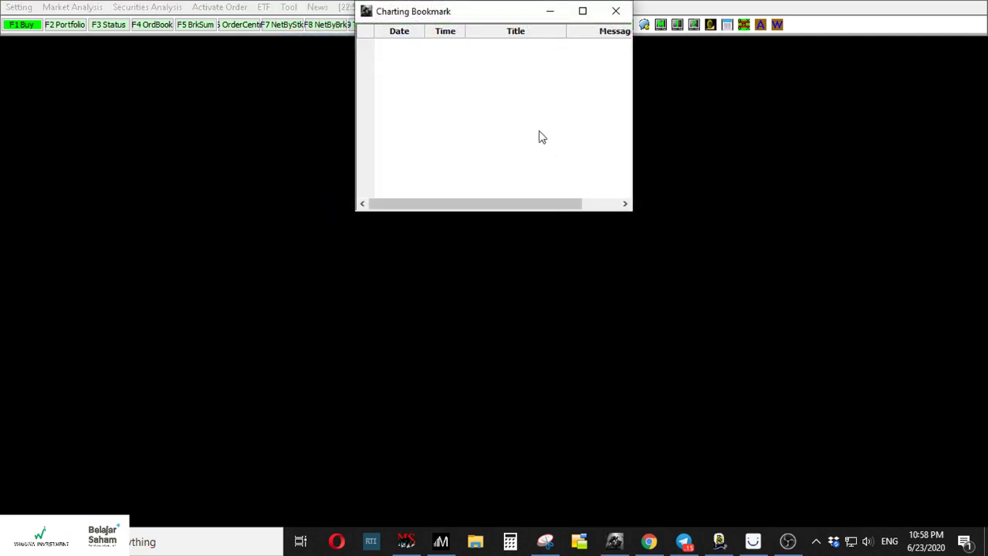
left_click_drag(479, 17, 390, 132)
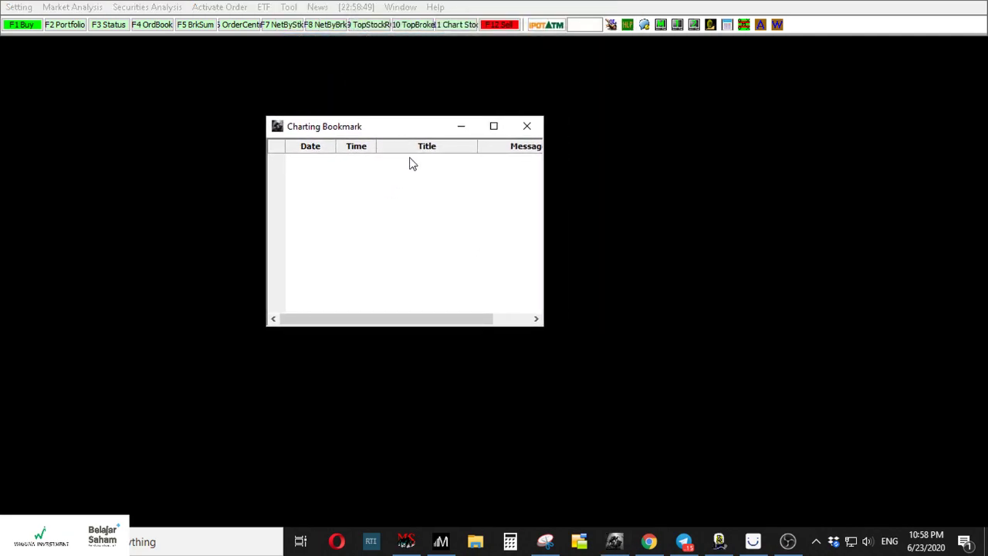
left_click_drag(544, 263, 682, 309)
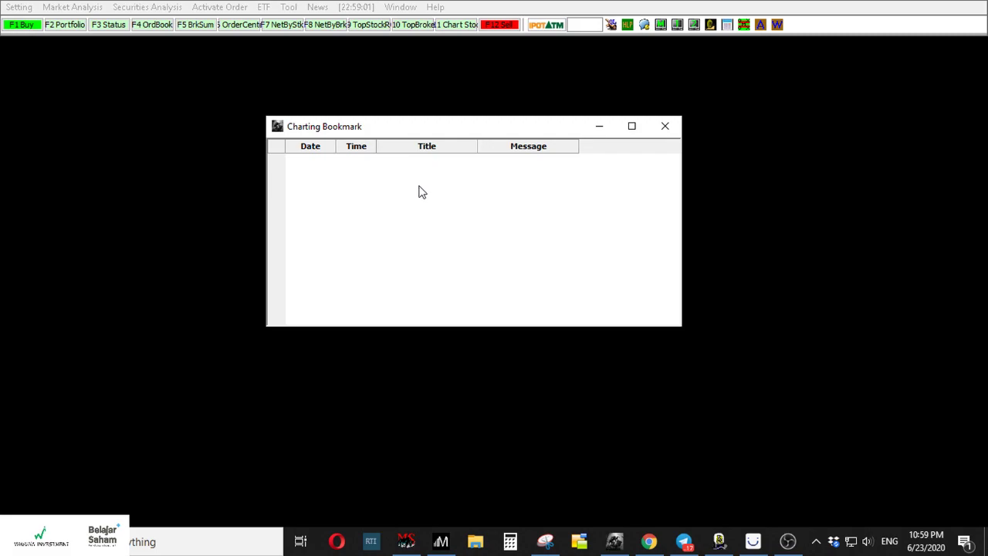
left_click(664, 126)
Open the Message tool and look through its inbox, sent messages, compose form and contacts.
left_click(289, 7)
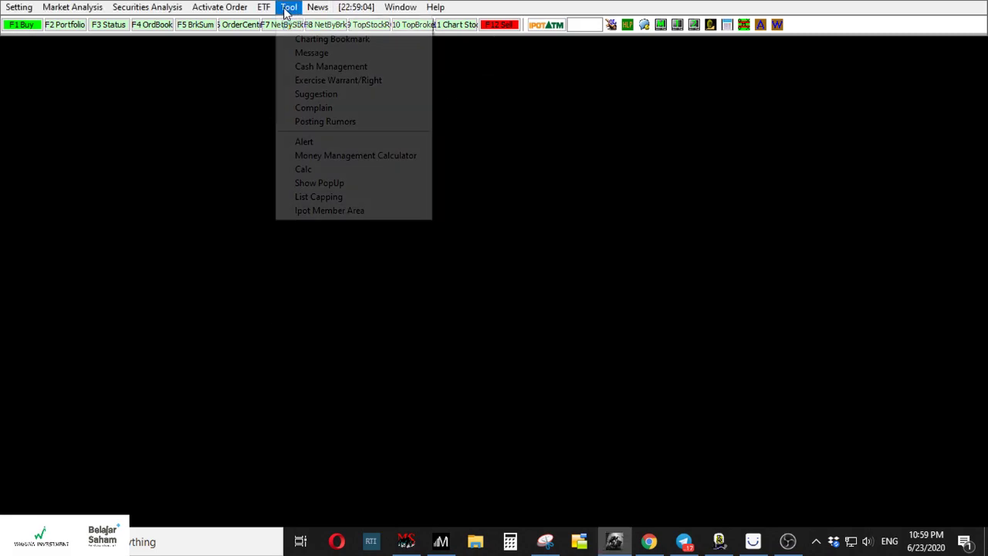
left_click(311, 53)
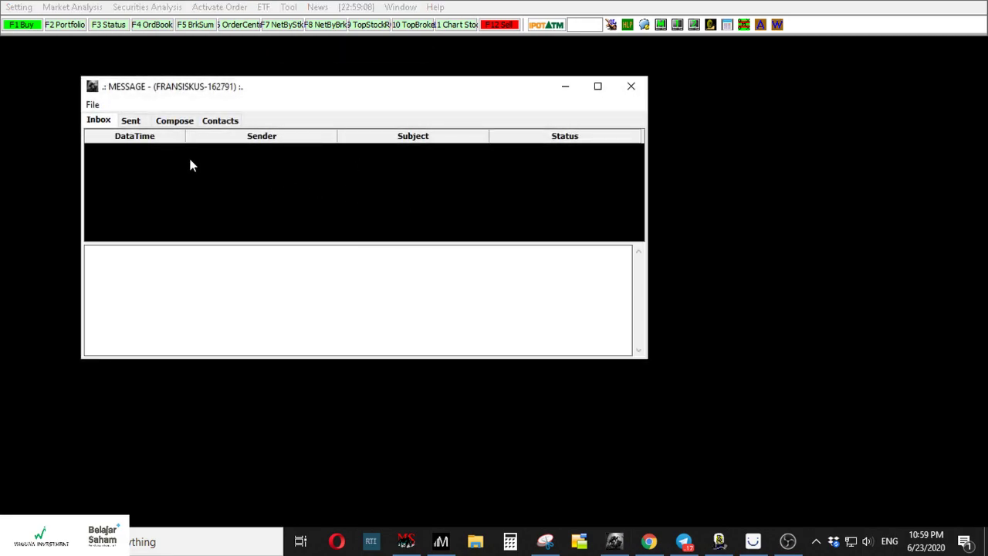
left_click(129, 122)
left_click(203, 123)
left_click(178, 123)
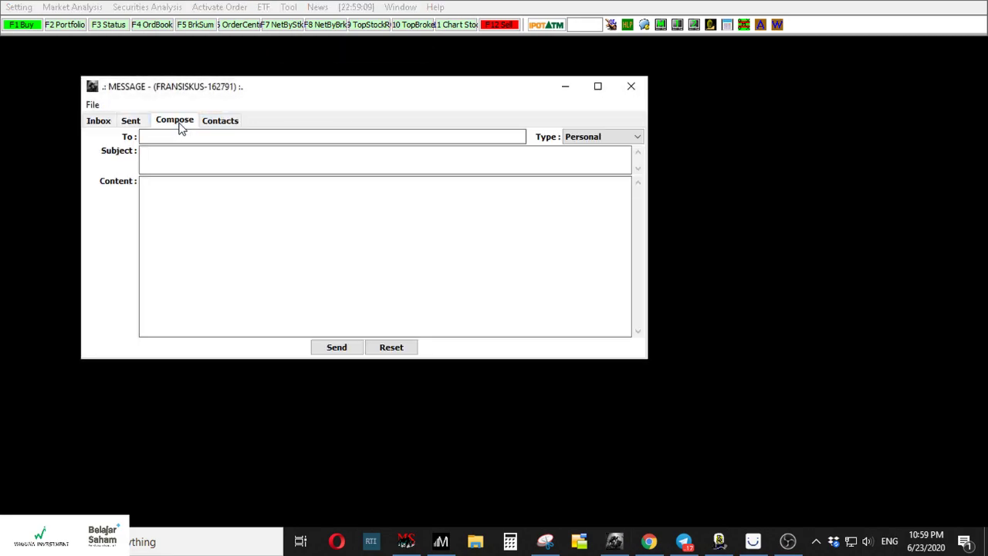
left_click(135, 122)
left_click(172, 125)
left_click(100, 122)
left_click(190, 124)
left_click(205, 124)
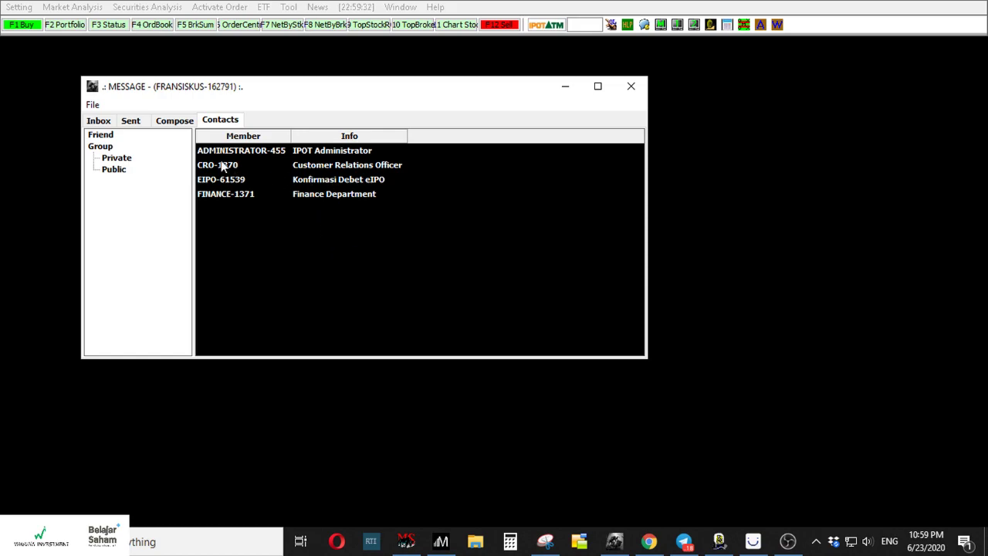
Draft a message to the Customer Relations Officer contact with the subject "BELI SAHAM KRAS NG" and close the Message window without sending.
right_click(324, 167)
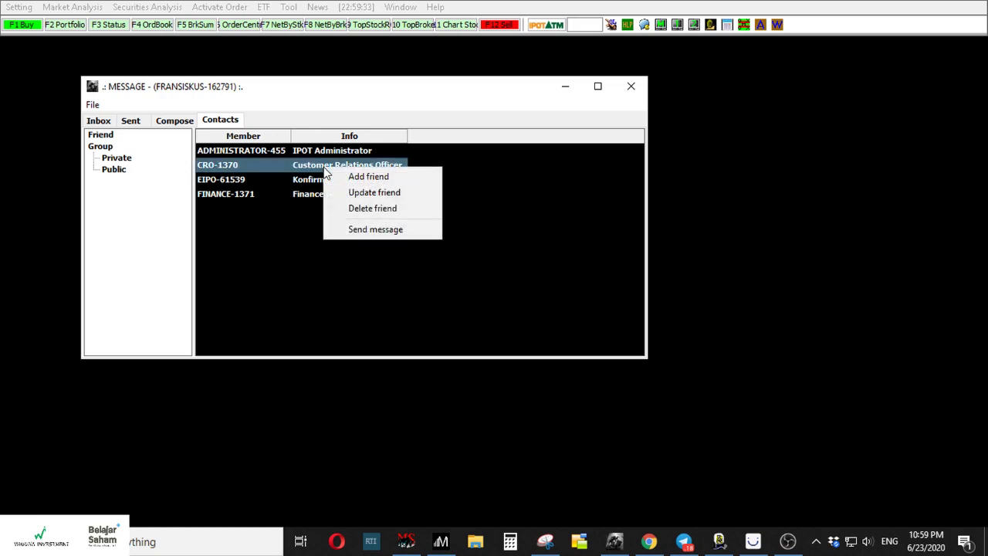
left_click(307, 190)
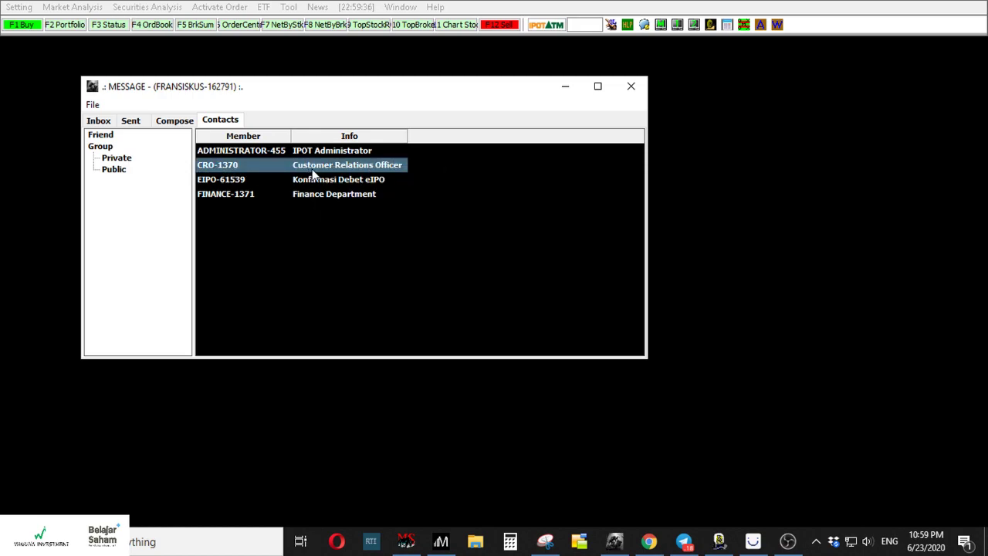
right_click(324, 166)
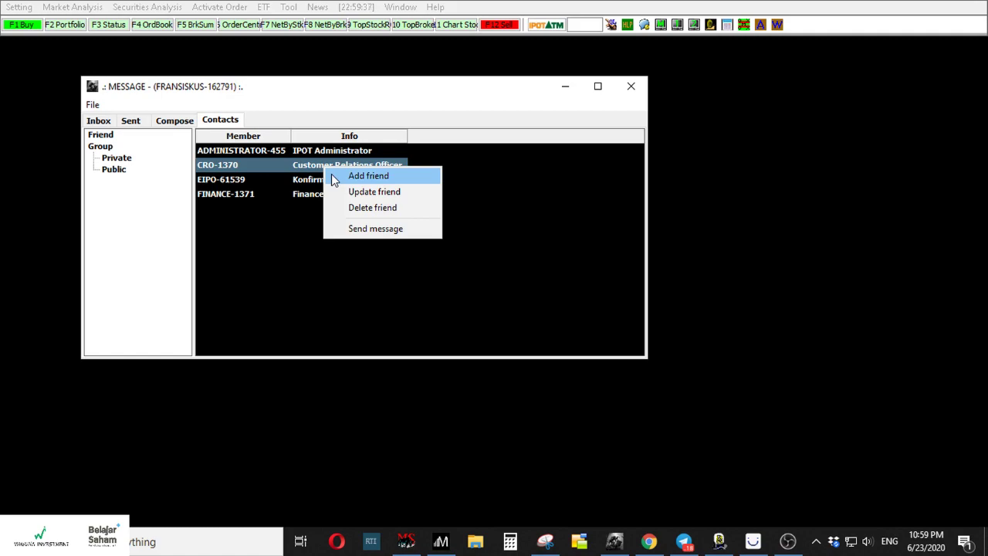
left_click(367, 229)
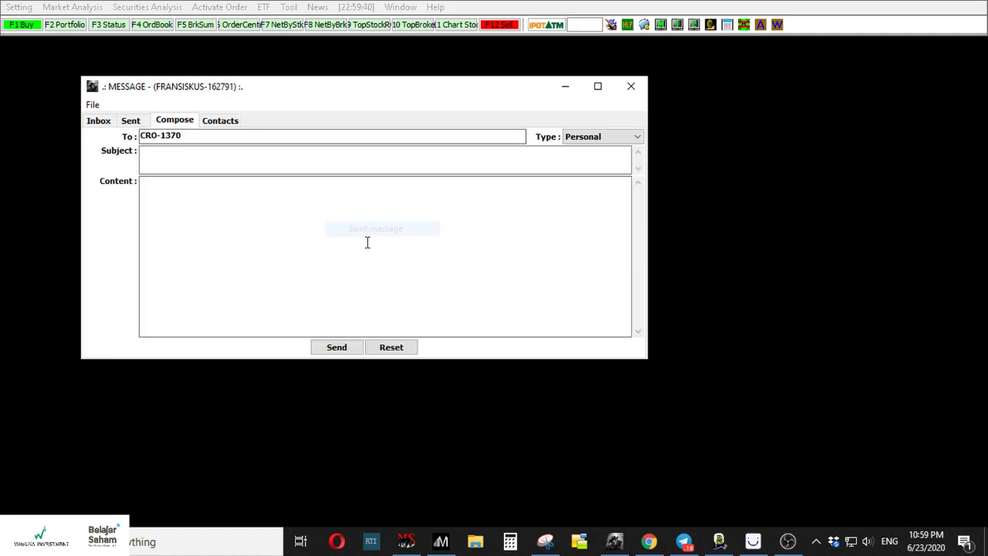
left_click(203, 164)
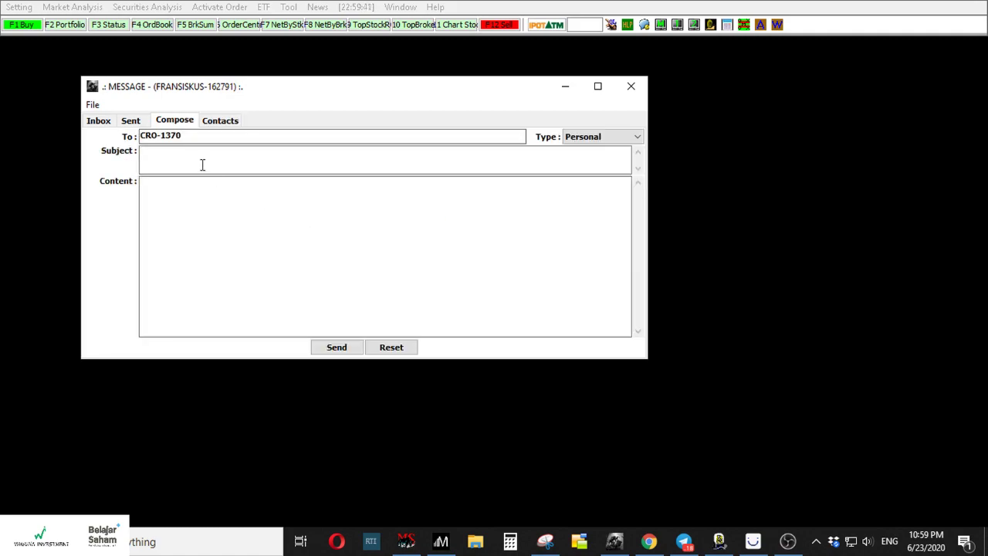
type("BELI SAHAM KRAS NG")
left_click(351, 279)
left_click(631, 87)
Open the Suggestion form, move it aside to look at its layout, and close it without sending.
left_click(288, 7)
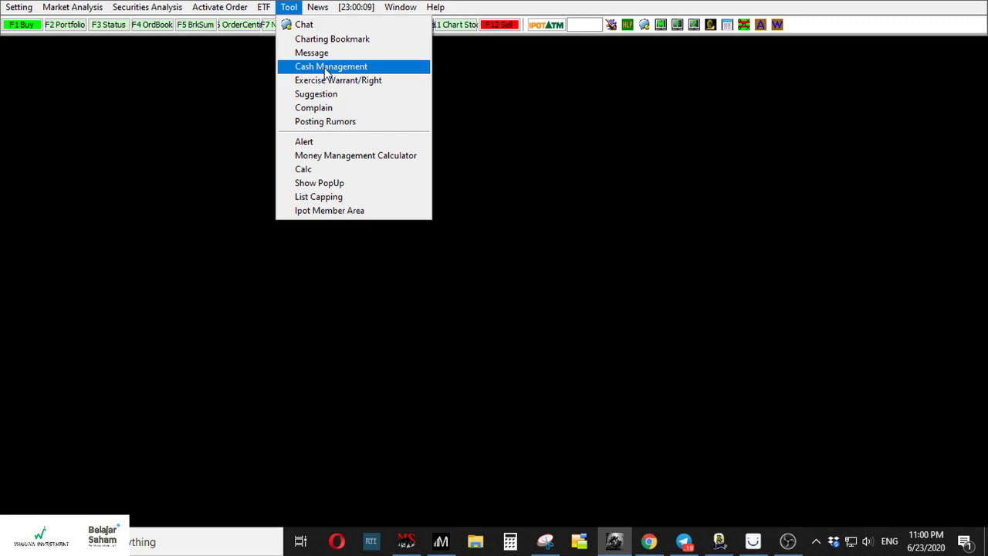
key("Down")
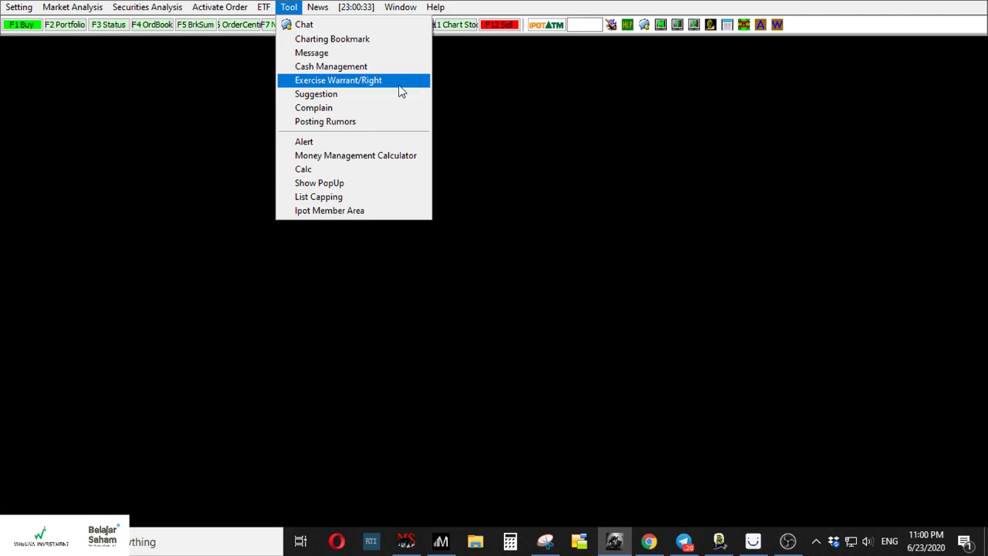
left_click(392, 95)
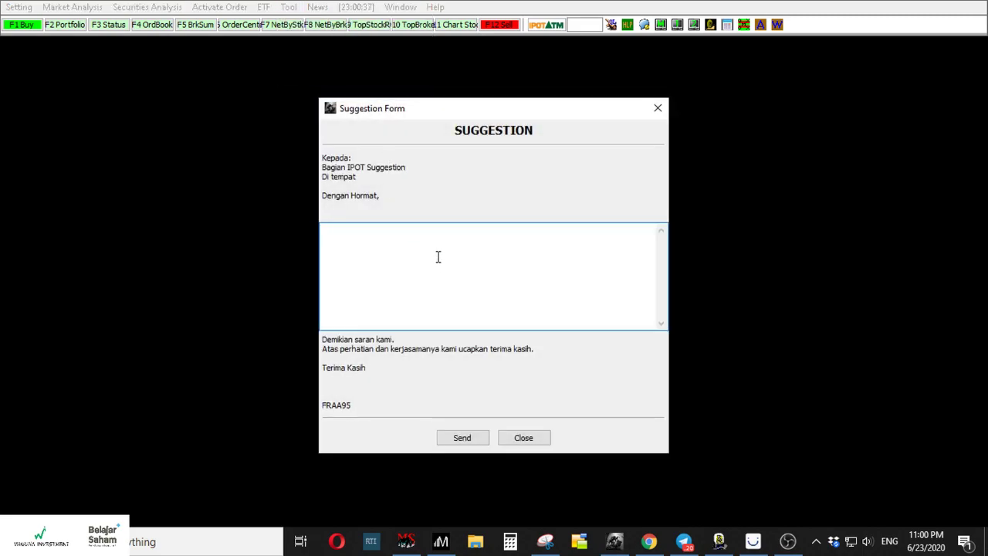
left_click_drag(426, 112, 709, 107)
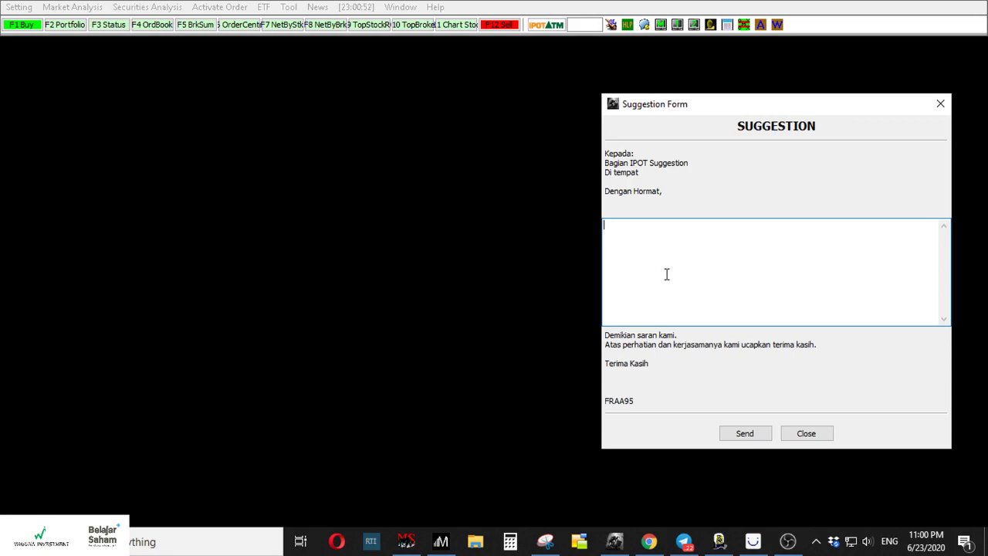
left_click(940, 103)
View the Complain form and close it without sending anything.
left_click(287, 8)
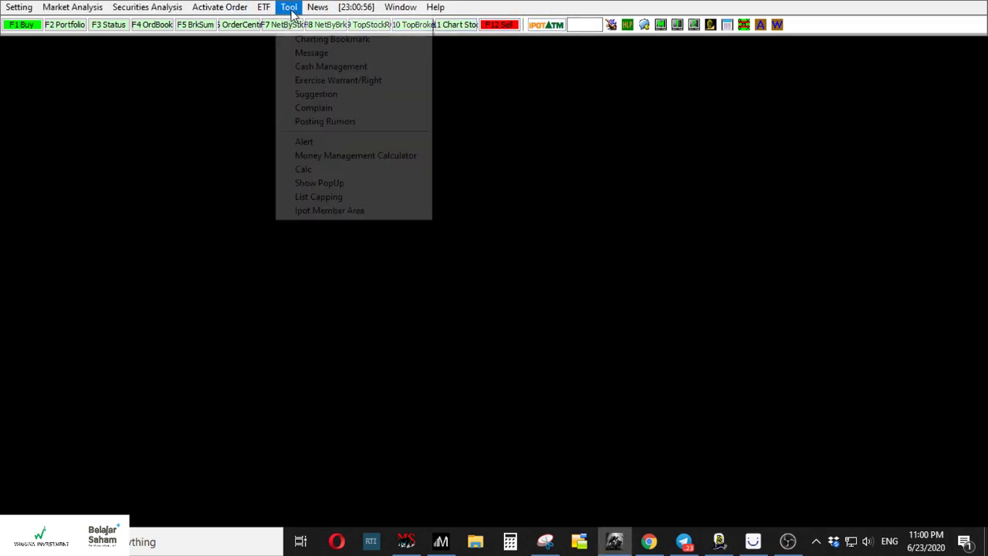
left_click(332, 108)
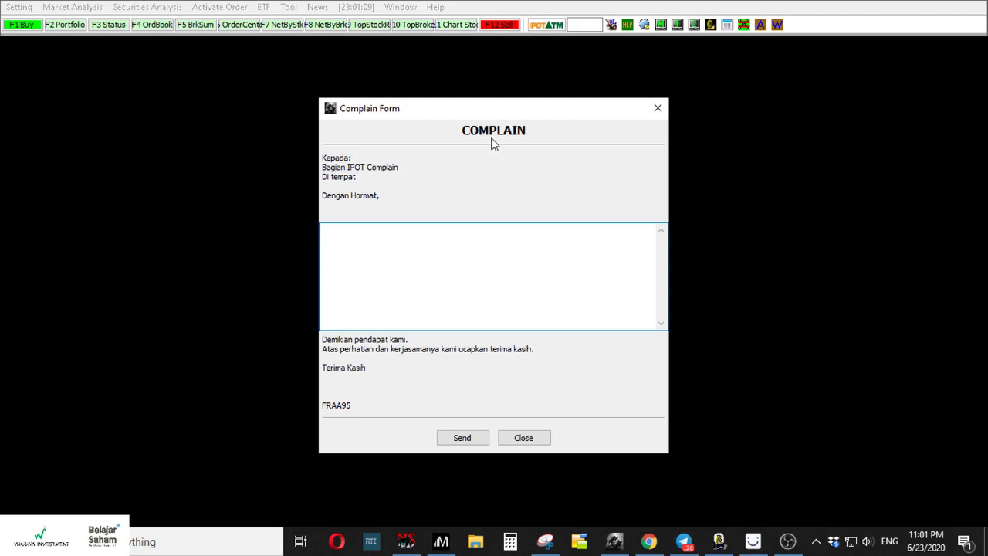
left_click(656, 109)
Draft a rumor post titled "BRI diakuisisi JP morgan" with the content "aajsdajad" and close the form without sending.
left_click(290, 8)
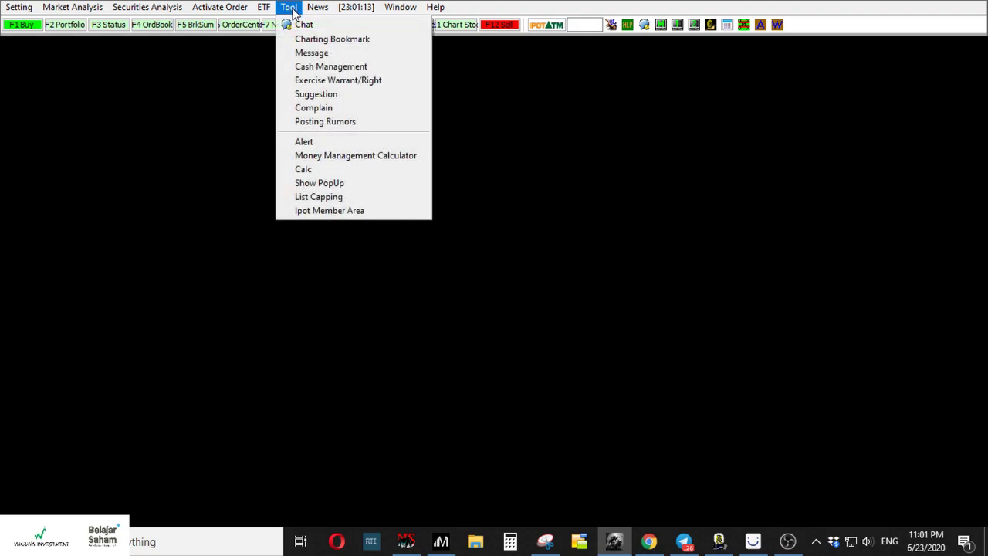
left_click(366, 125)
left_click_drag(450, 21, 278, 120)
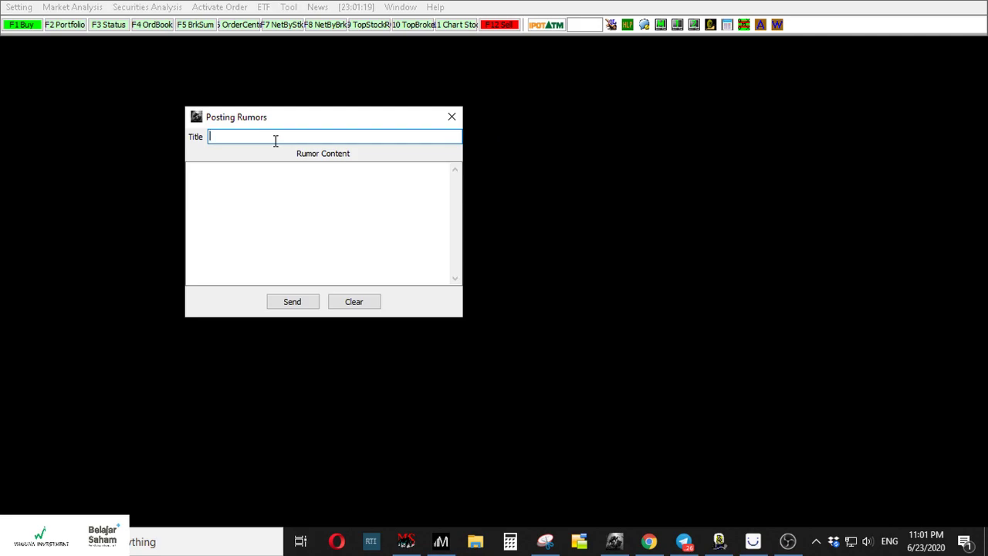
type("BRIS dia")
key("BackSpace")
key("BackSpace")
key("BackSpace")
key("BackSpace")
key("BackSpace")
key("BackSpace")
key("BackSpace")
key("BackSpace")
key("BackSpace")
key("BackSpace")
key("BackSpace")
key("BackSpace")
key("BackSpace")
key("BackSpace")
key("BackSpace")
key("BackSpace")
type("I diakuisisi JP morgan")
key("Tab")
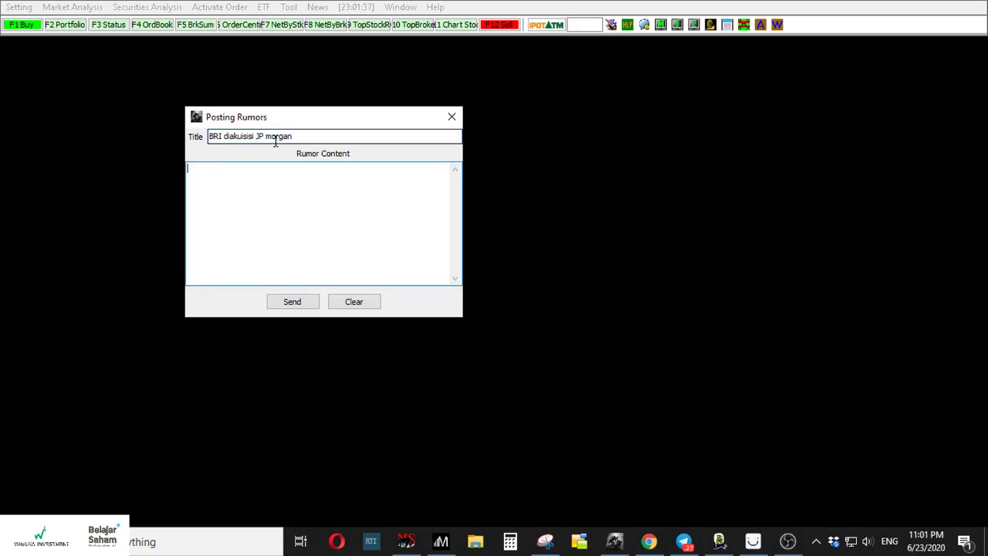
type("aajsdajad")
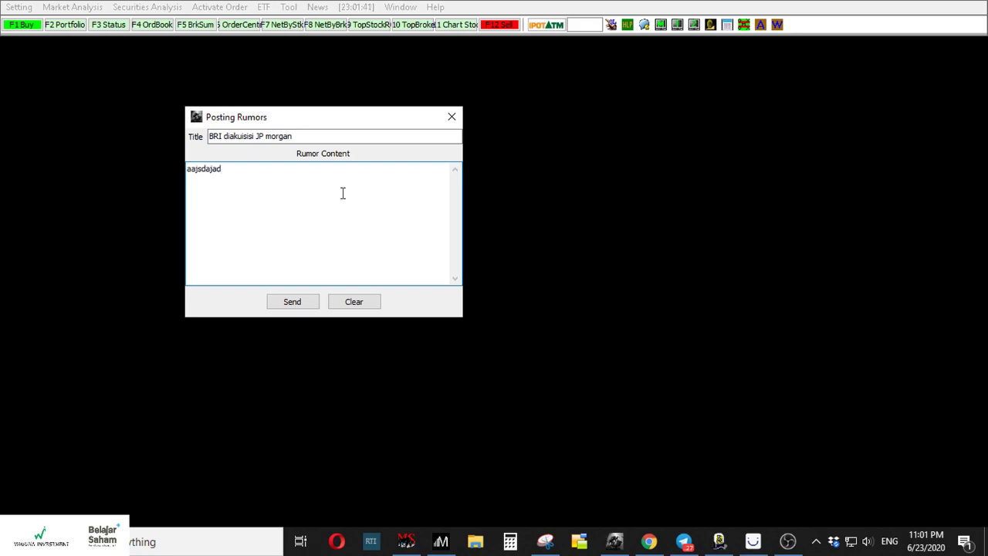
left_click(452, 116)
View the Rumors list among the news tools and close it.
left_click(289, 7)
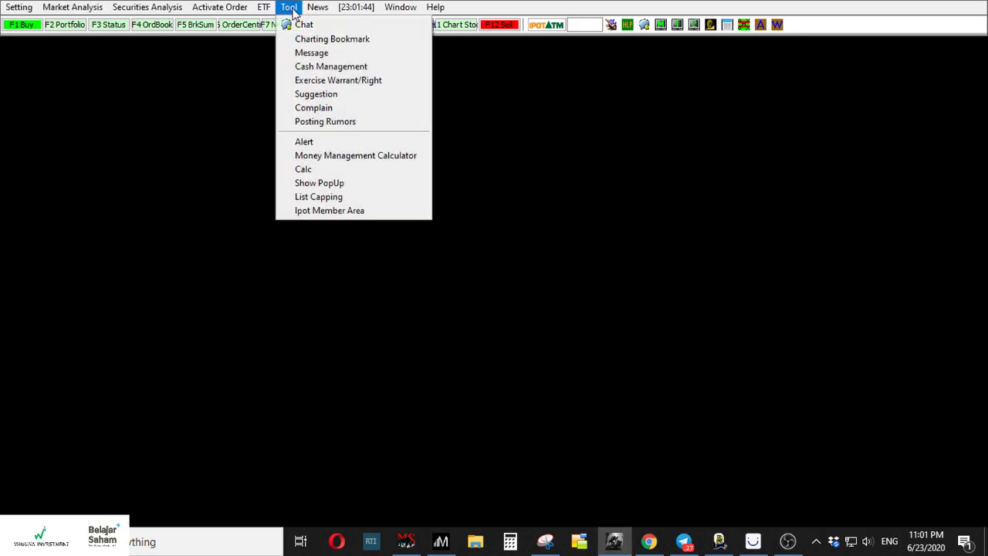
mouse_move(322, 9)
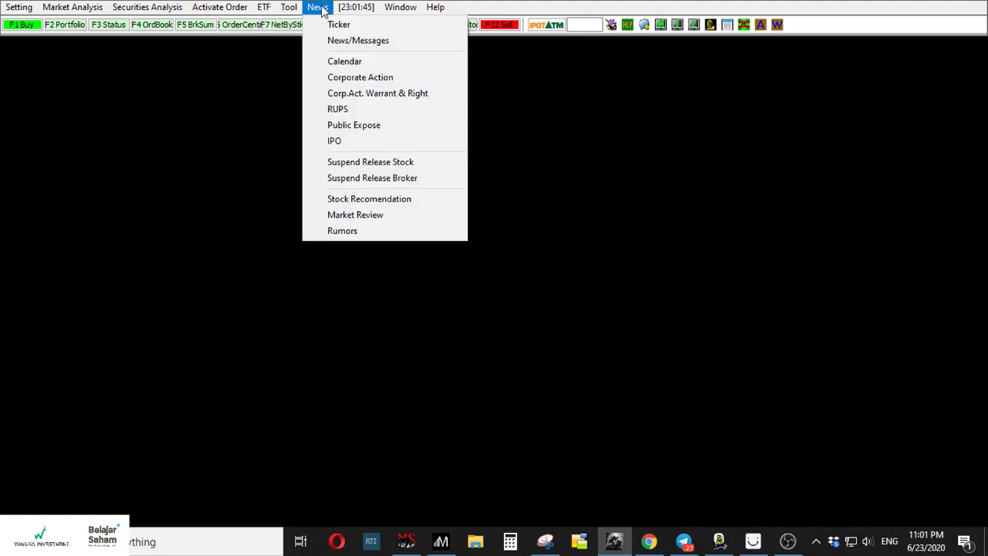
mouse_move(288, 7)
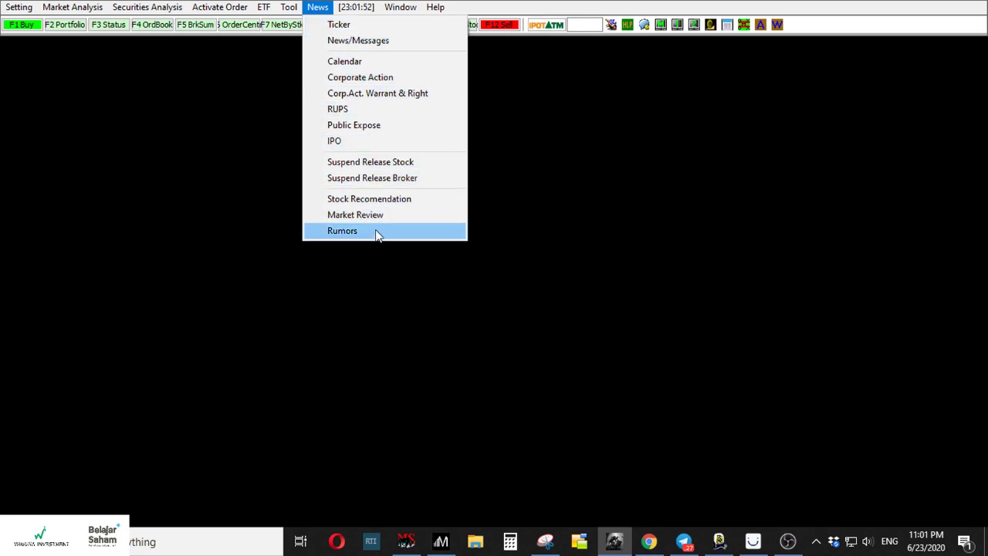
left_click(377, 235)
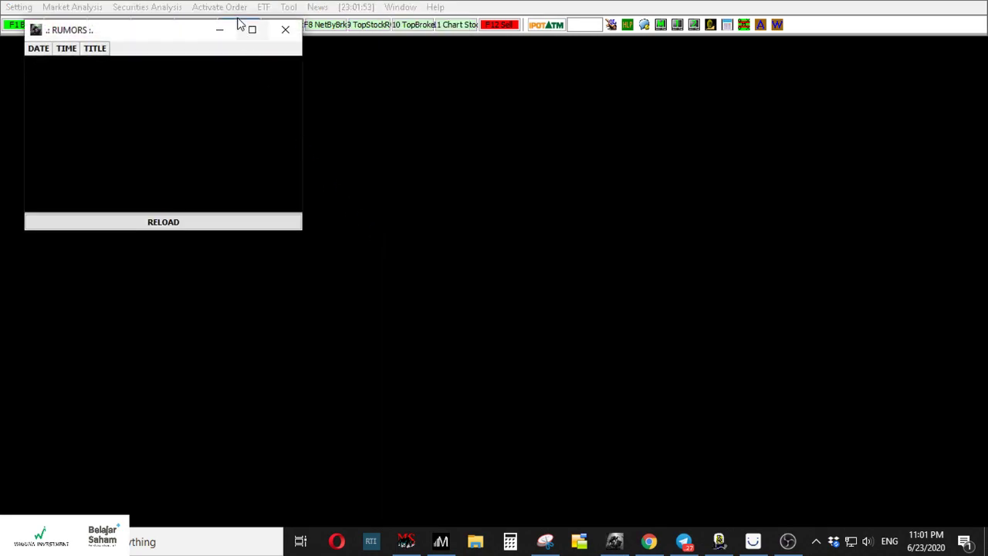
left_click(282, 34)
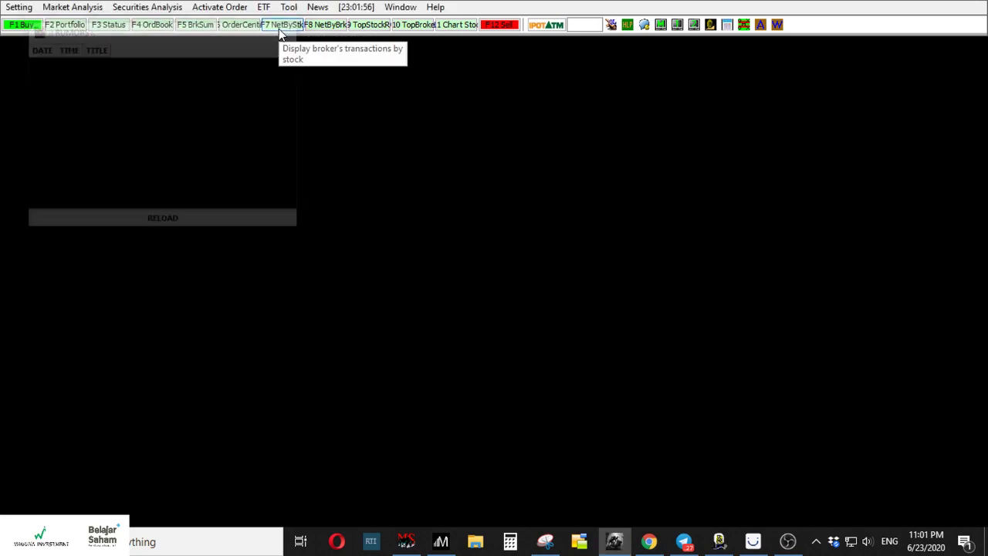
left_click(286, 9)
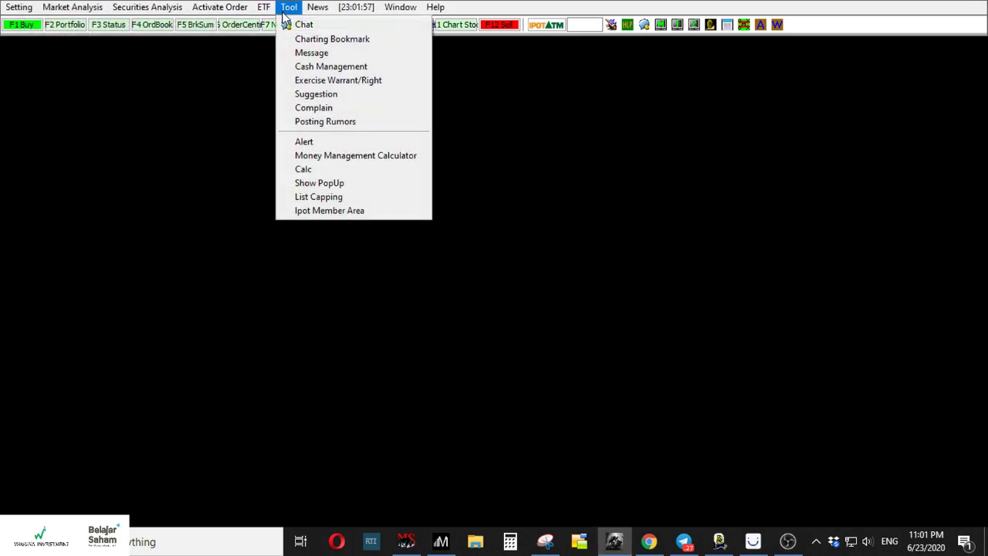
left_click(302, 143)
left_click(443, 244)
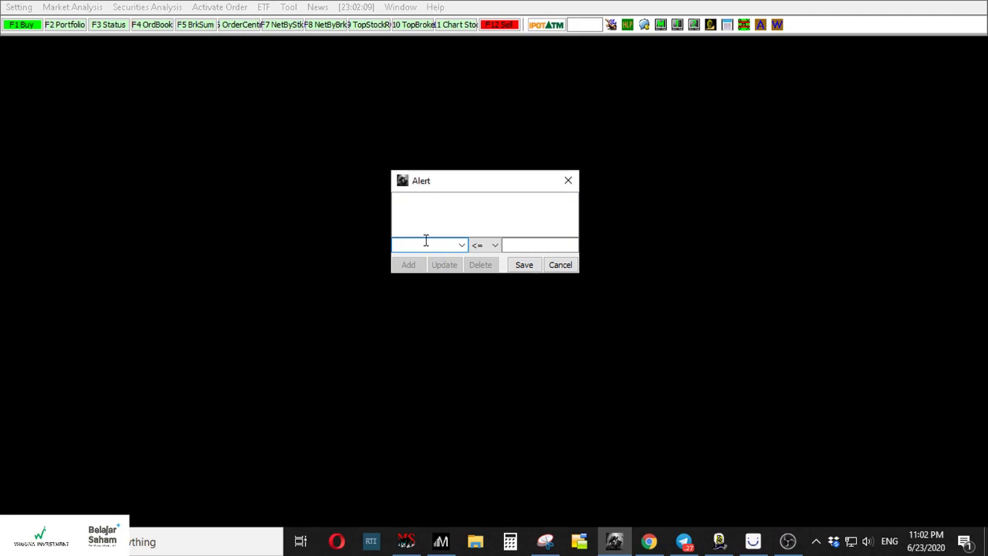
left_click_drag(473, 192, 657, 175)
left_click(151, 31)
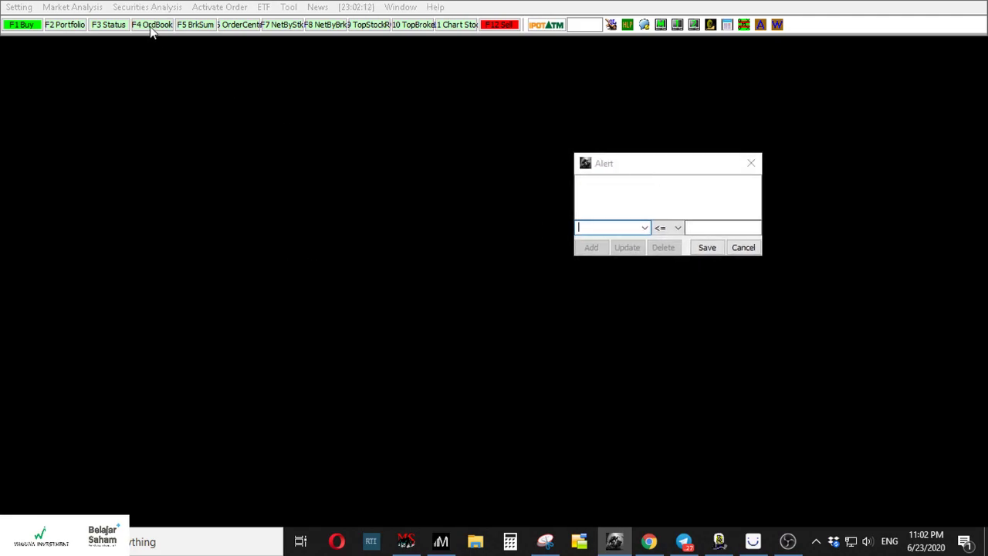
left_click(752, 164)
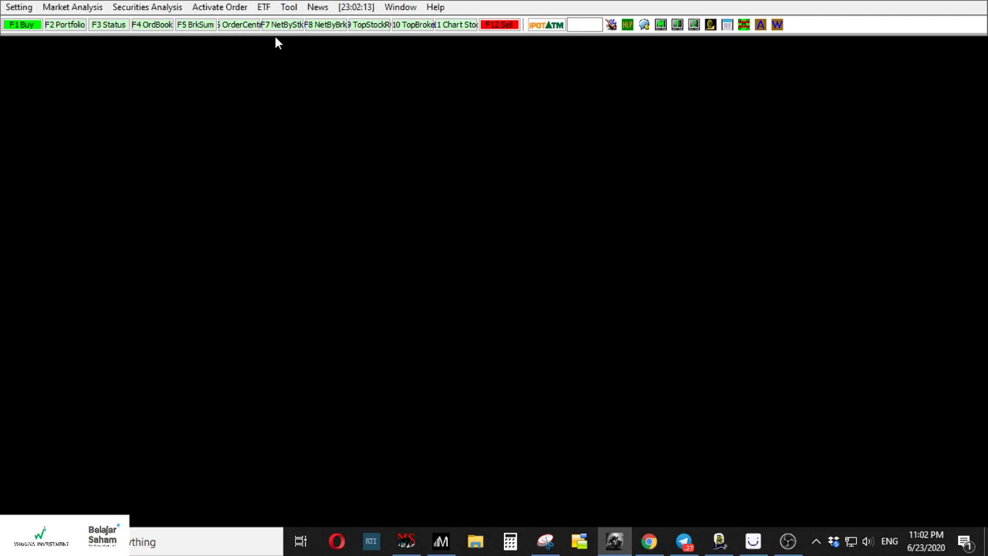
Open an order book for BJTM, move it toward the middle of the workspace and enlarge it to show all bid and offer rows.
left_click(151, 25)
type("BJTM")
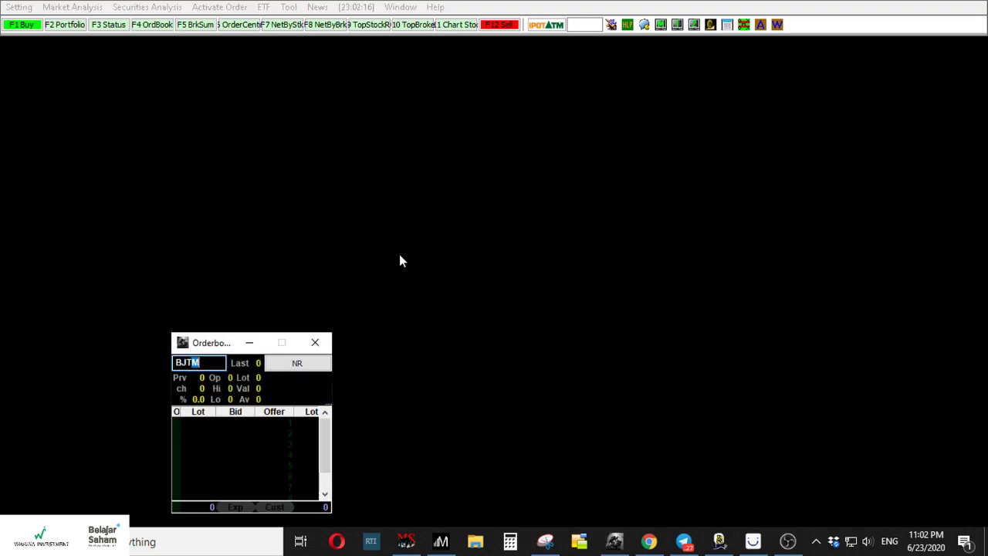
key("Return")
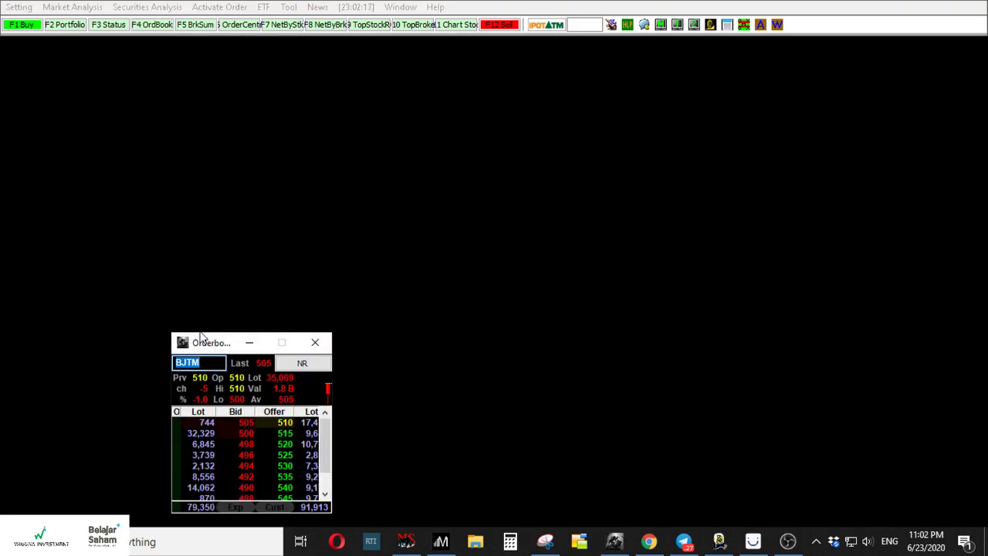
left_click_drag(199, 333, 228, 165)
left_click_drag(356, 338, 417, 406)
Try to save a BJTM price alert at <= 450 directly, without adding it to the alert list.
left_click(288, 8)
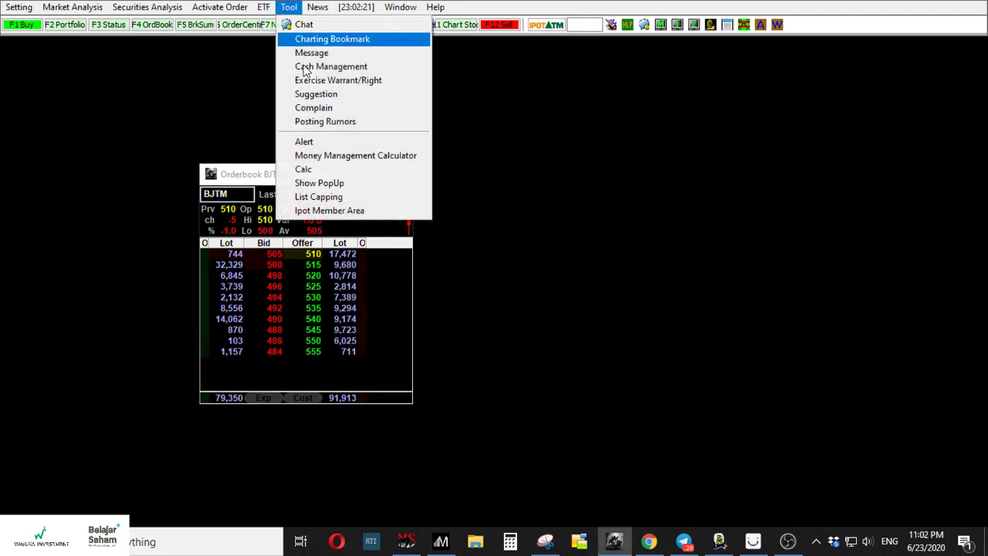
left_click(307, 144)
left_click_drag(414, 192, 504, 168)
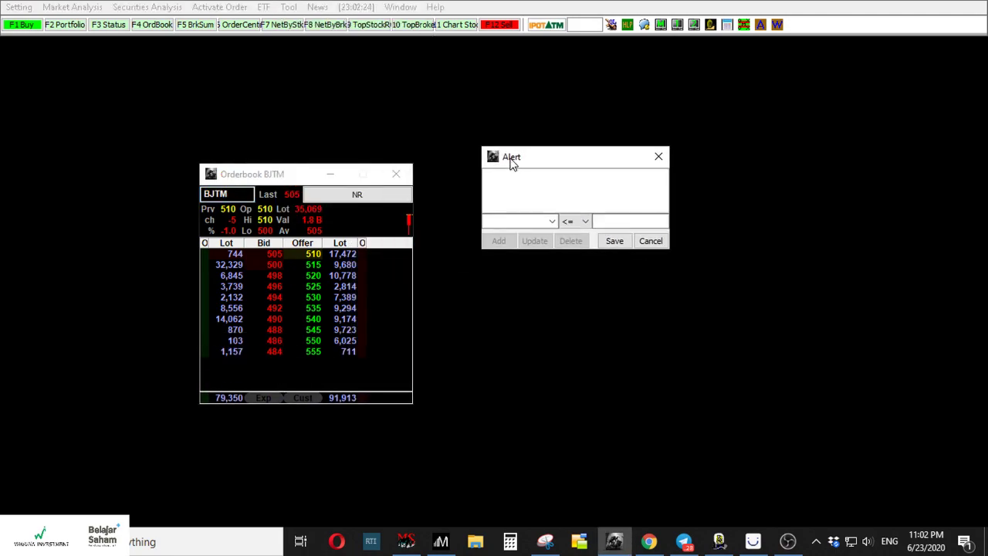
left_click(499, 219)
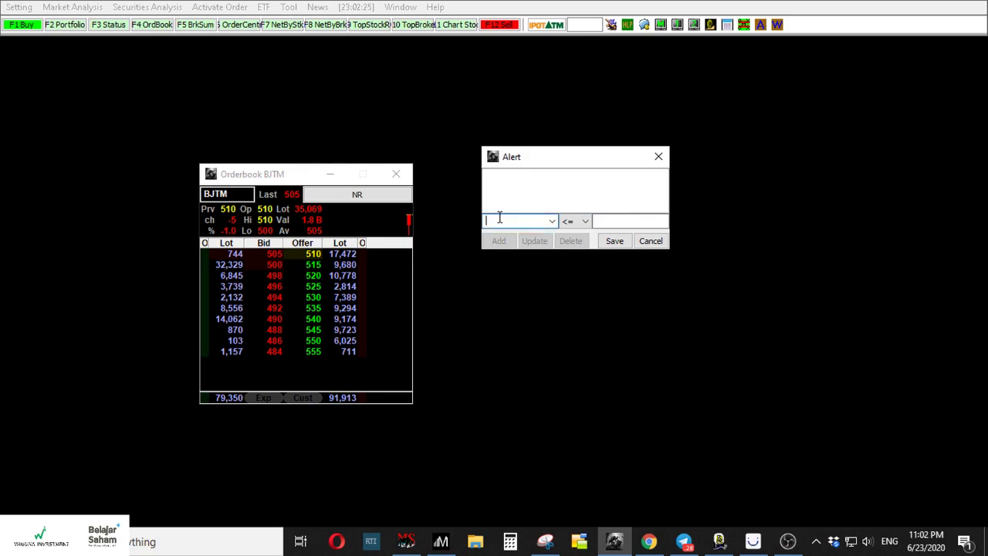
key("Tab")
left_click(499, 218)
type("bjtm")
key("Tab")
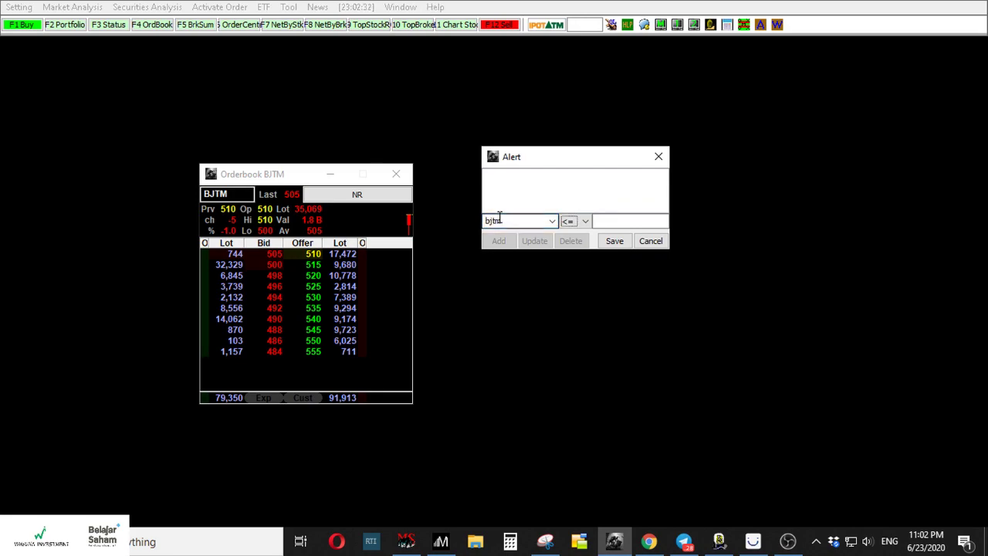
left_click(629, 224)
type("45")
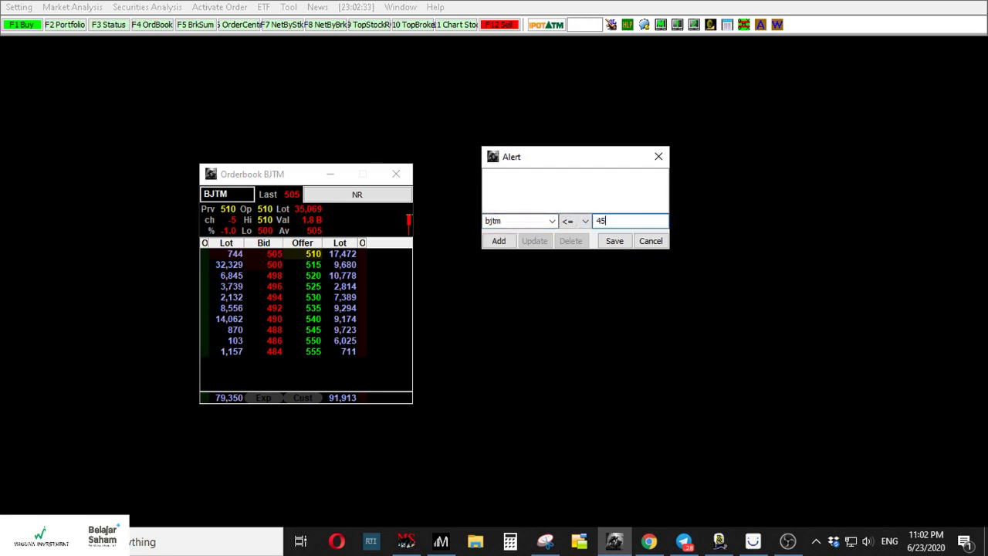
left_click(615, 240)
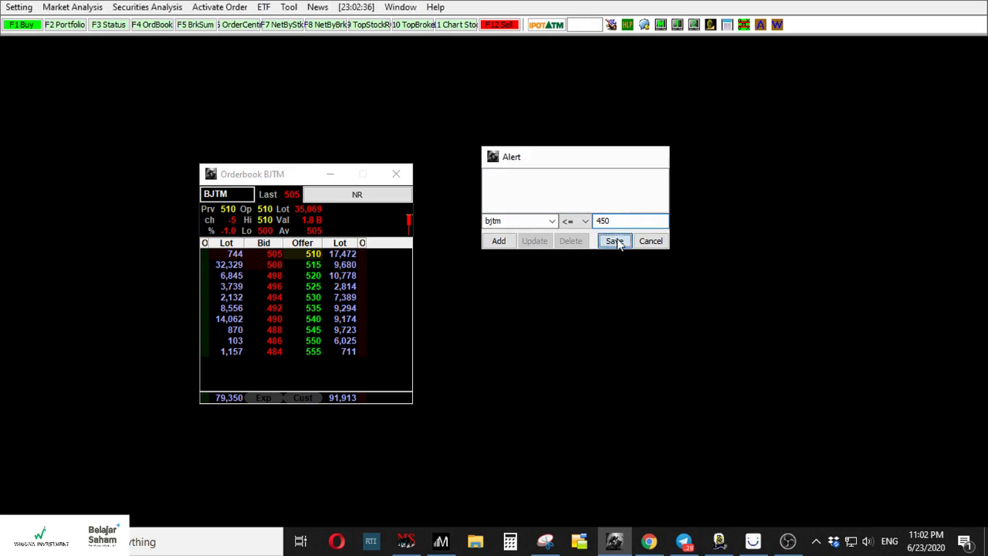
Add a BJTM alert with the condition <= 450 to the alert list, enlarge the Alert window and save the alert.
left_click(289, 7)
left_click(321, 145)
type("BJTM")
left_click(539, 245)
type("450")
left_click(417, 267)
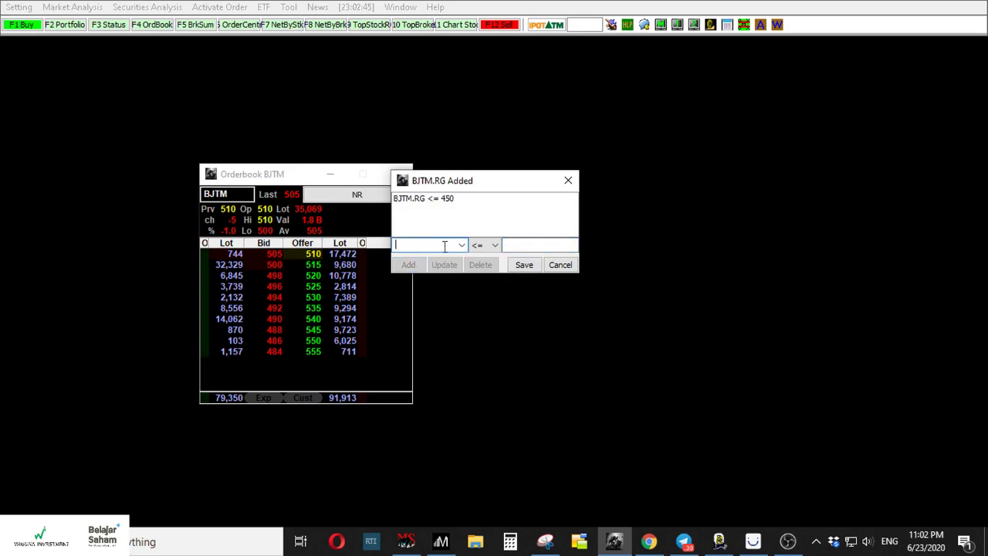
left_click(431, 200)
left_click_drag(451, 185, 492, 231)
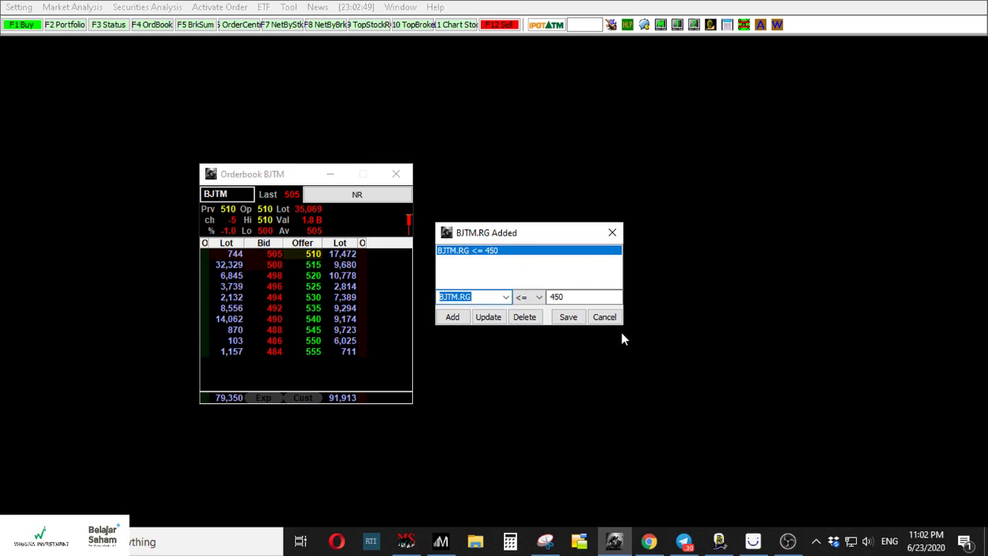
left_click_drag(621, 330, 730, 379)
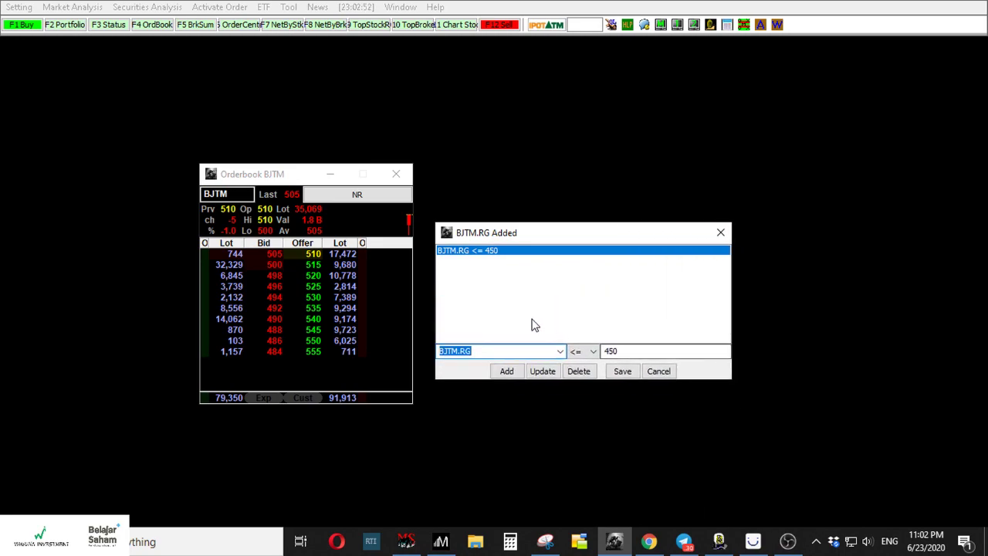
left_click(623, 372)
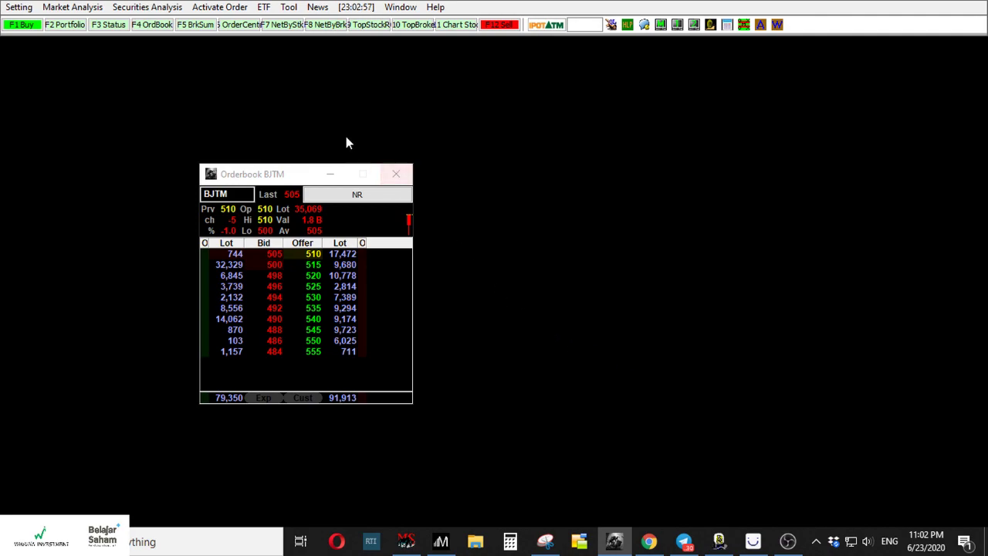
Close the BJTM order book and set the stock to AKRA in the Money Management Average Down calculator.
left_click(288, 8)
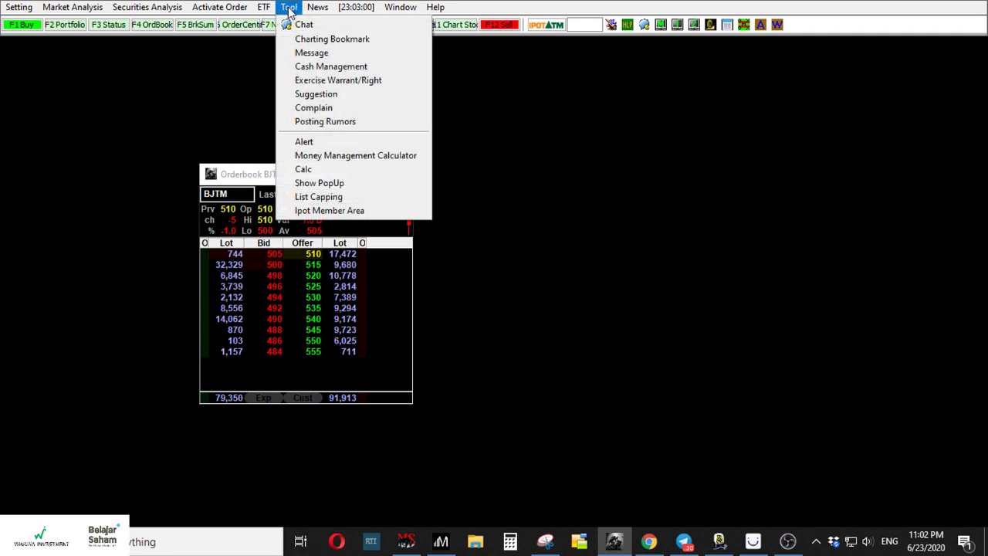
left_click(328, 159)
left_click(345, 184)
left_click(398, 175)
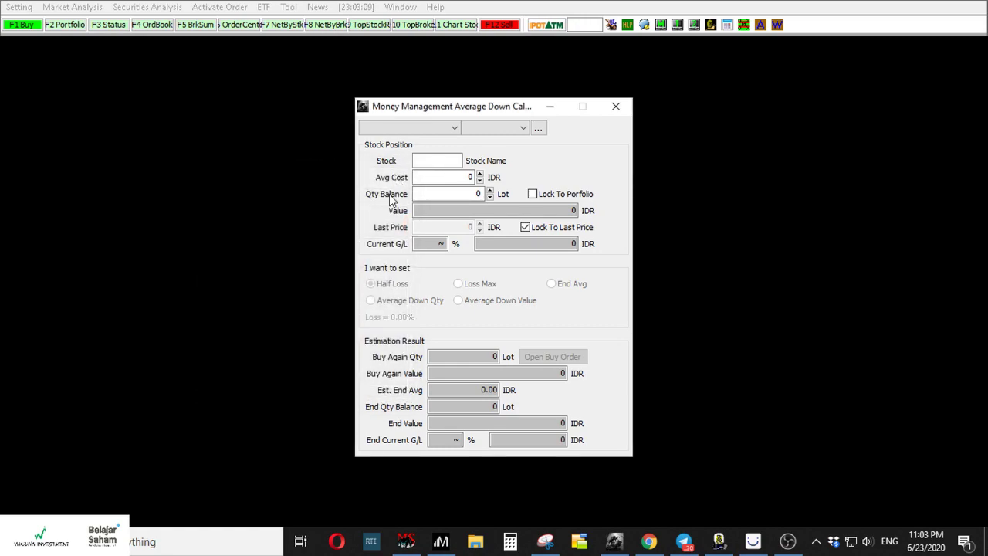
left_click(431, 159)
type("AKRA")
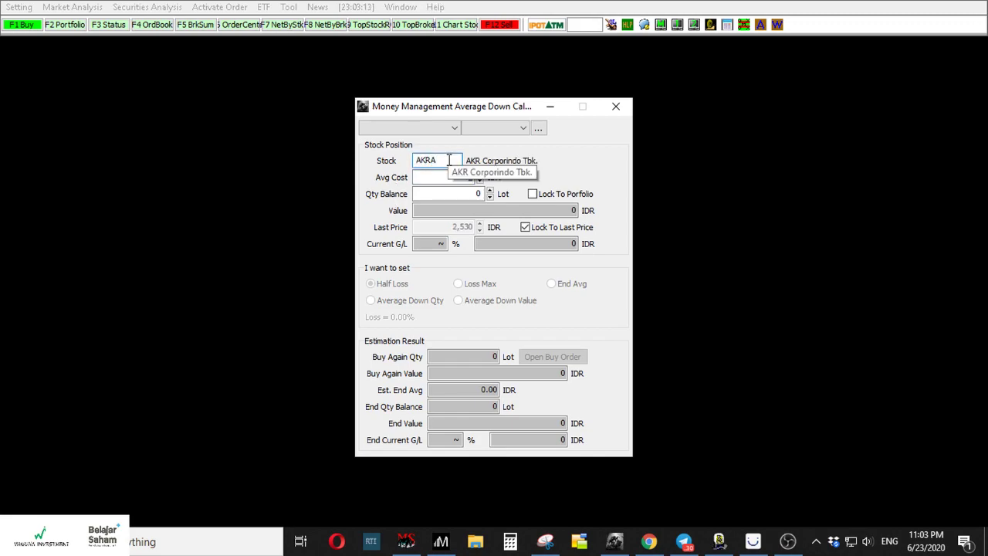
key("Tab")
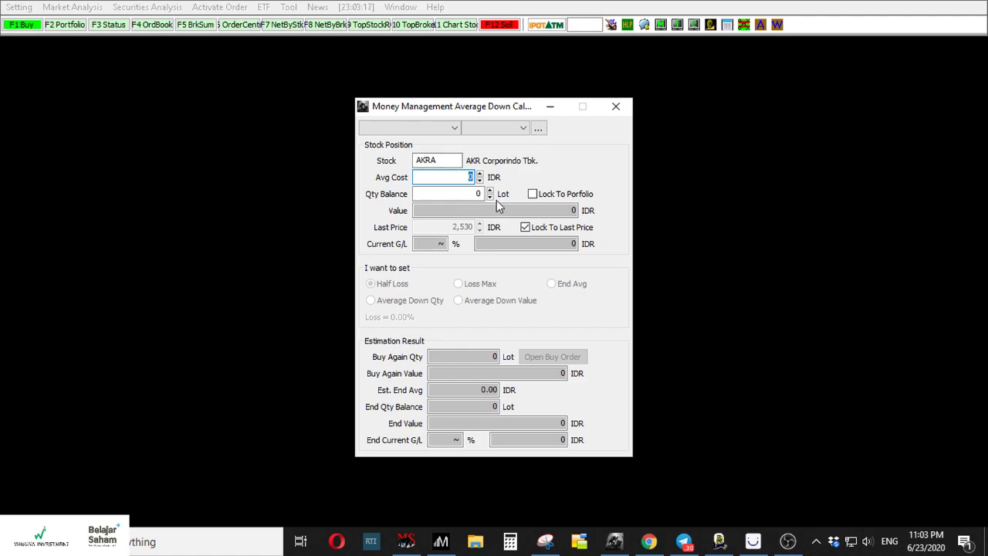
Set AKRA's average cost to 3,000 IDR and its quantity balance to 100 lots.
type("3000")
key("Tab")
left_click(476, 195)
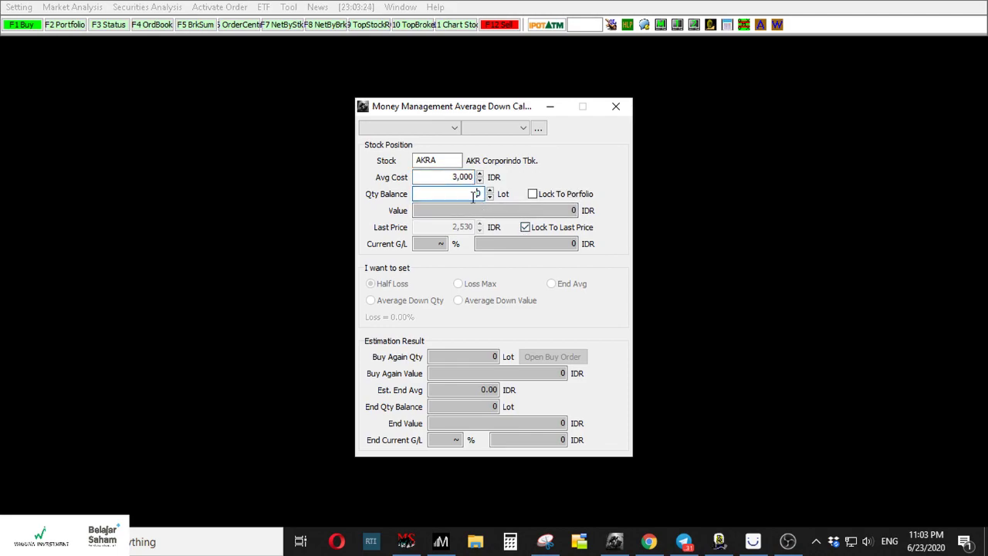
type("100")
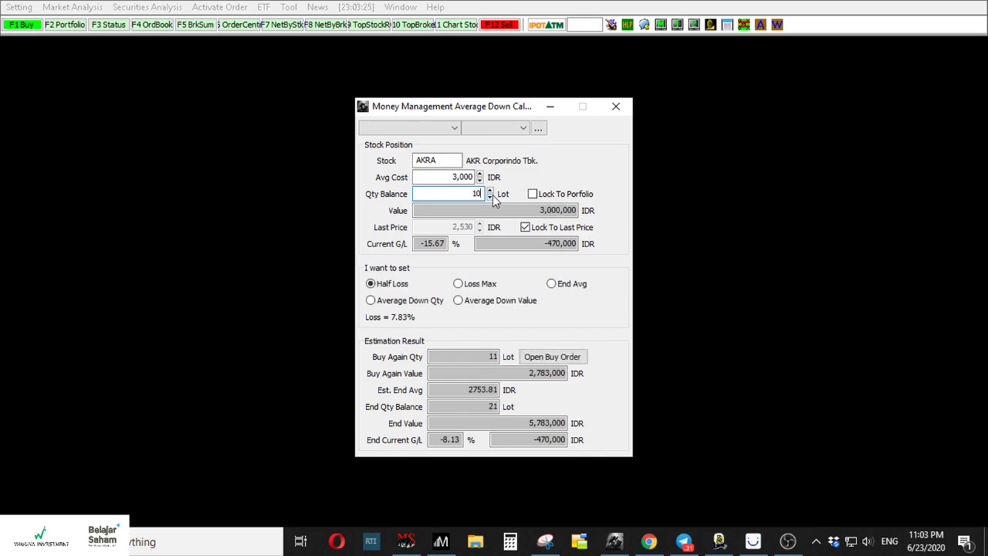
Examine the AKRA position's value and its current gain/loss in percent and in IDR.
left_click(525, 226)
left_click(500, 210)
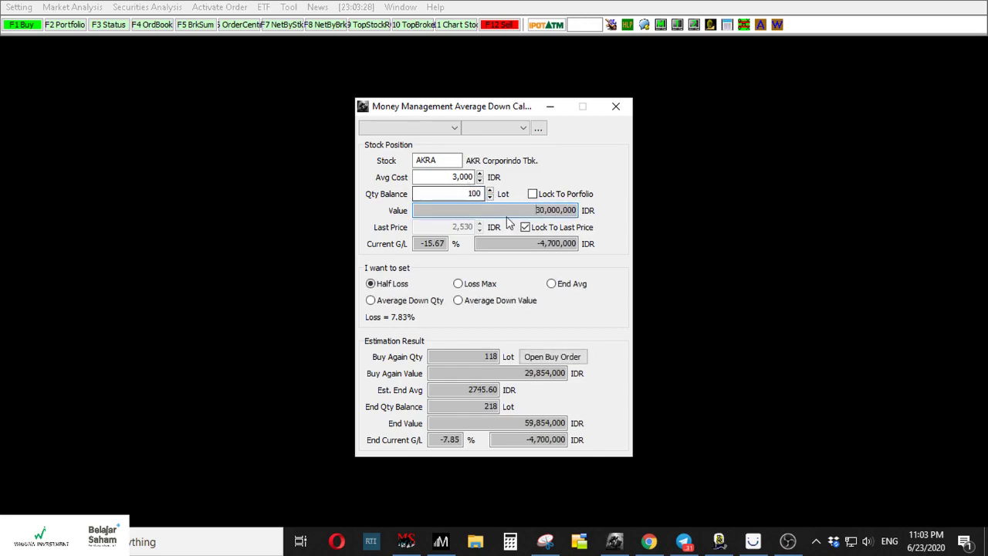
left_click_drag(498, 211, 590, 210)
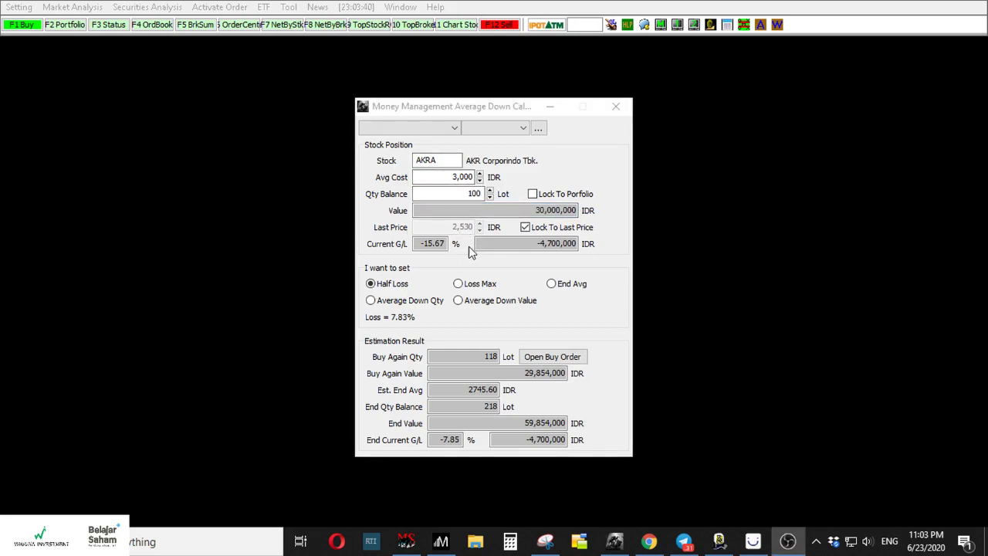
left_click(426, 245)
double_click(444, 244)
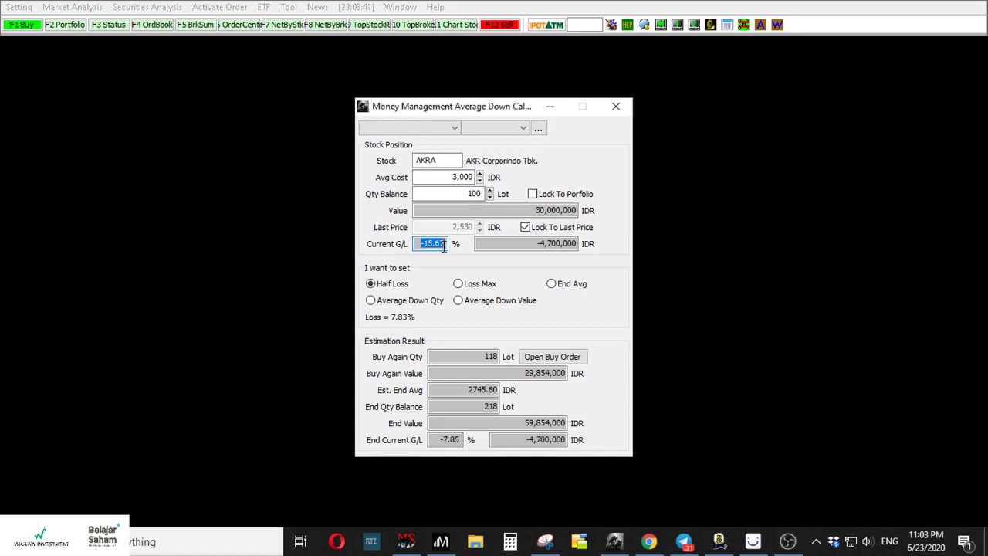
left_click_drag(535, 247, 573, 247)
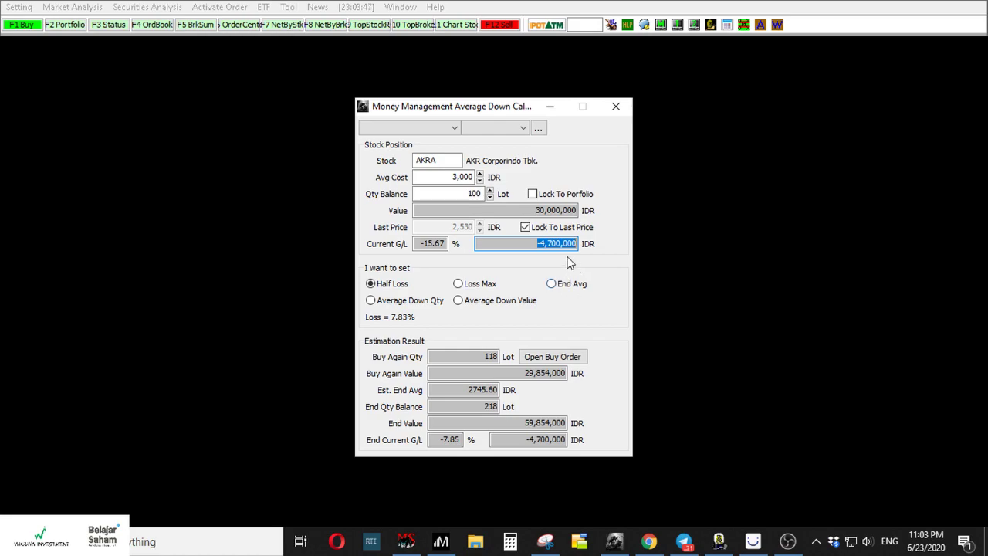
View the inputs for Loss Max, End Avg, Average Down Qty and Average Down Value, and return to the Half Loss target.
left_click(404, 288)
left_click(473, 286)
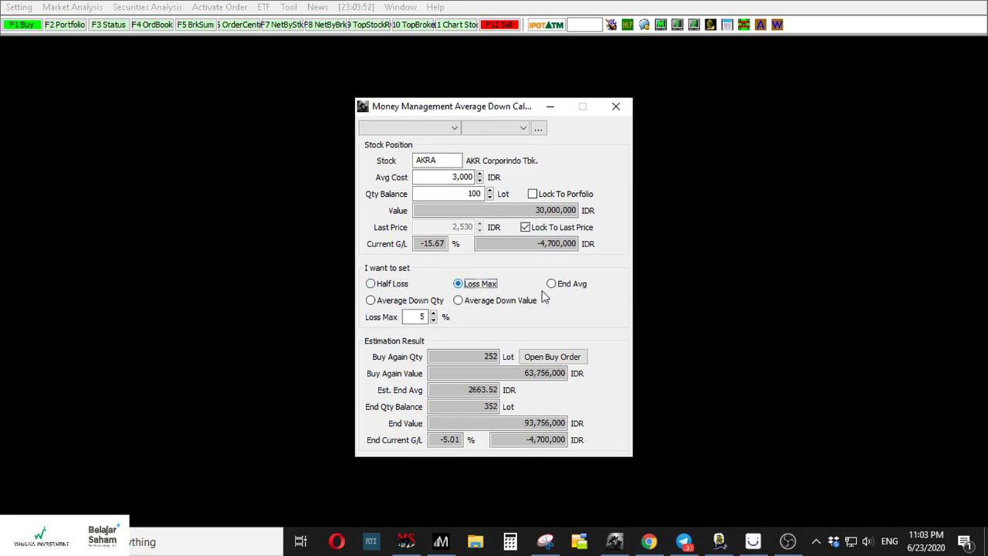
left_click(572, 284)
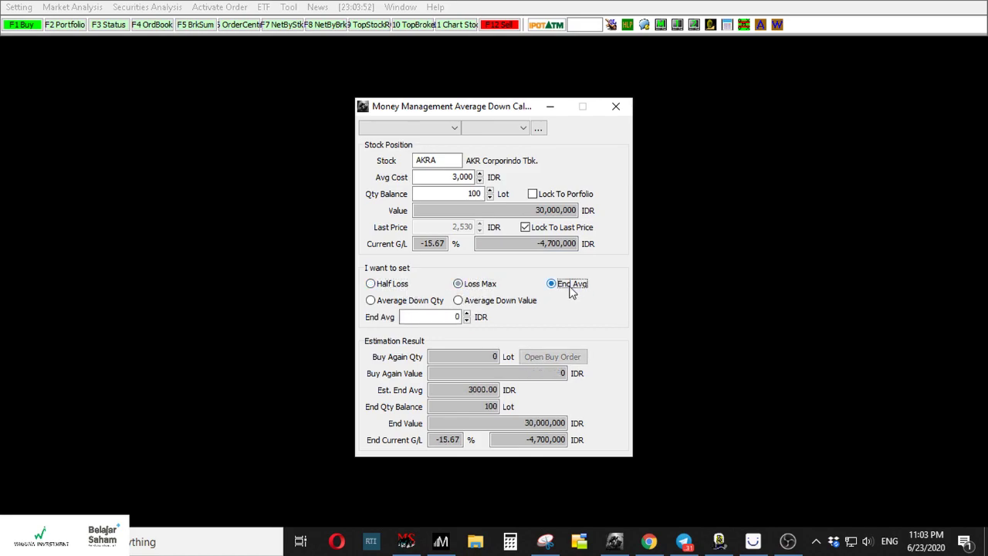
left_click(401, 301)
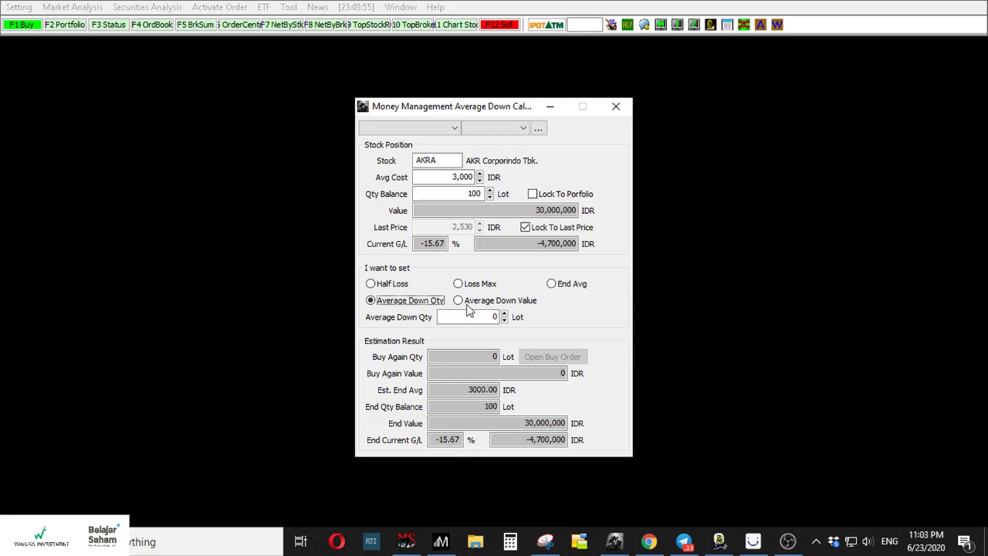
left_click(459, 301)
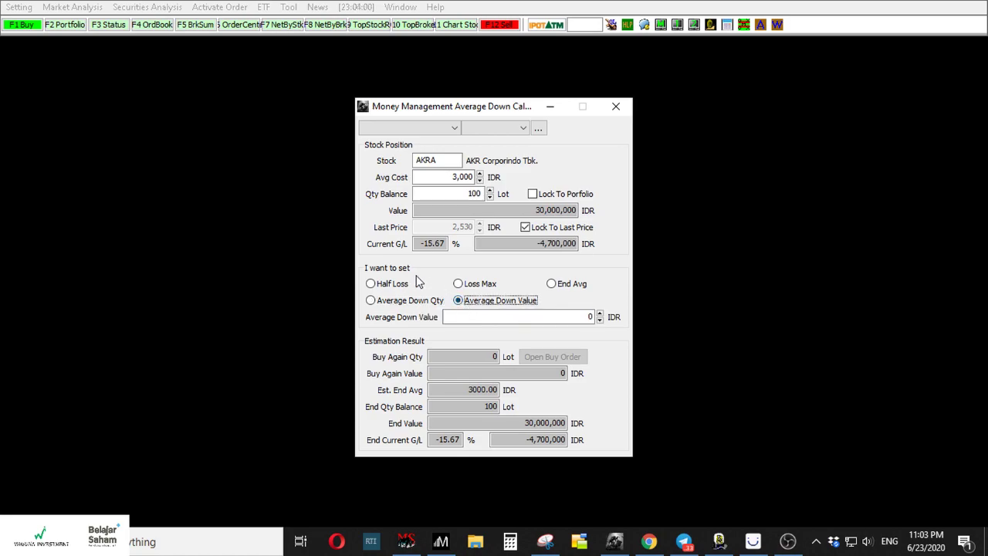
left_click(393, 285)
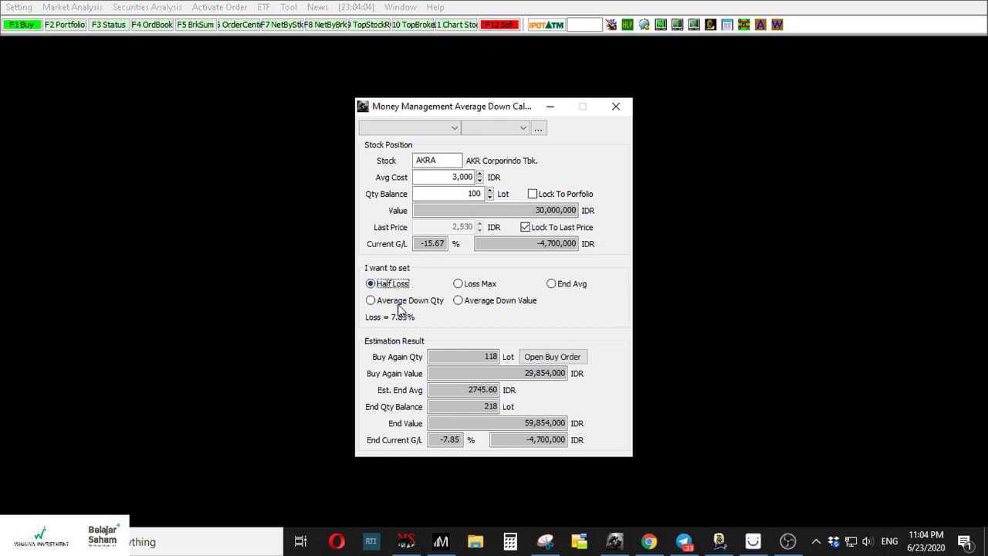
Compare the position's current gain/loss percentage with the estimated end percentage for the Half Loss target.
left_click(434, 246)
left_click_drag(418, 244, 452, 244)
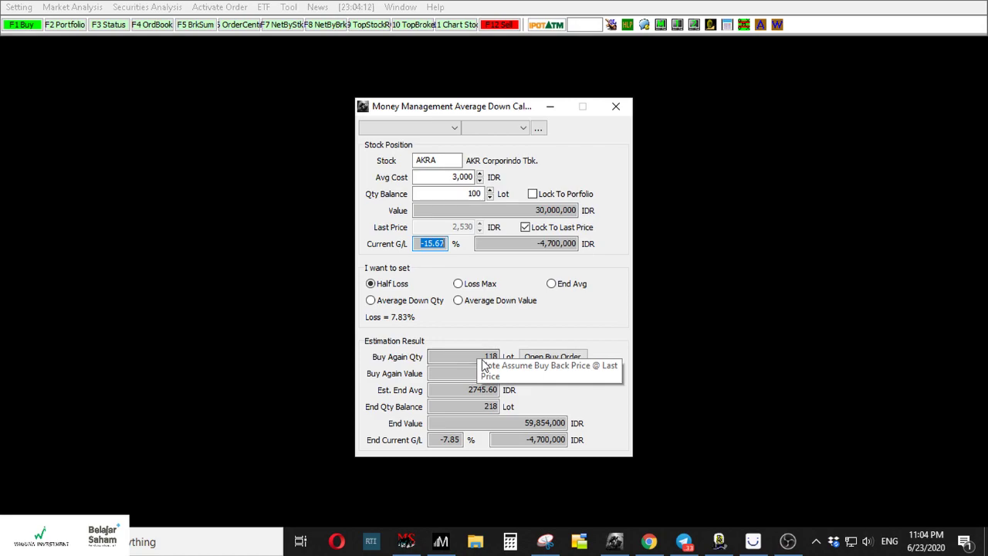
left_click(433, 244)
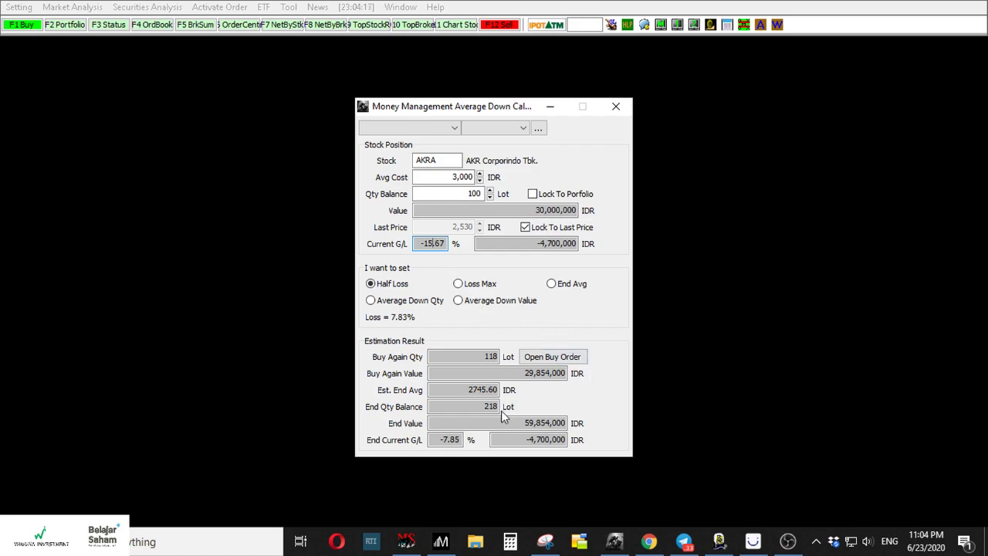
left_click_drag(430, 440, 464, 443)
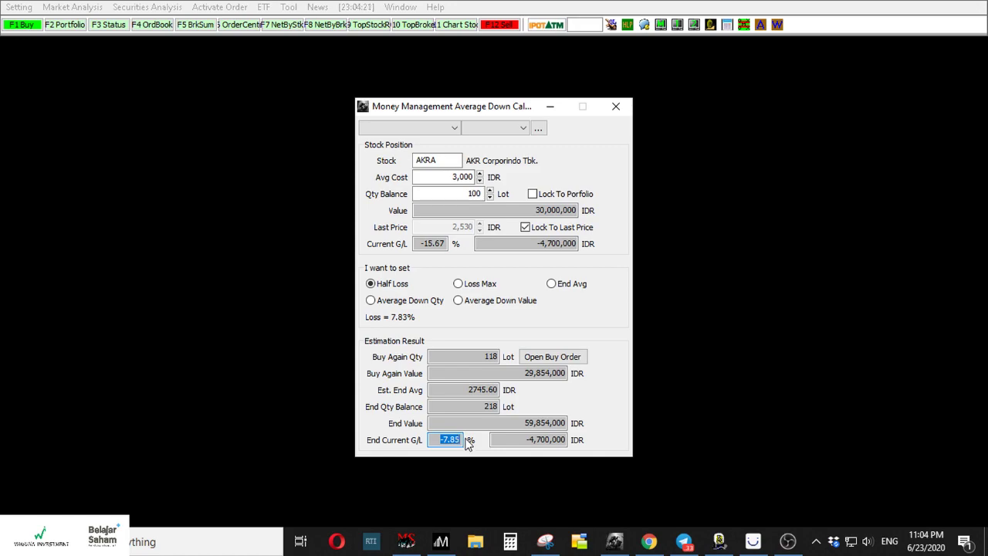
left_click_drag(421, 244, 453, 244)
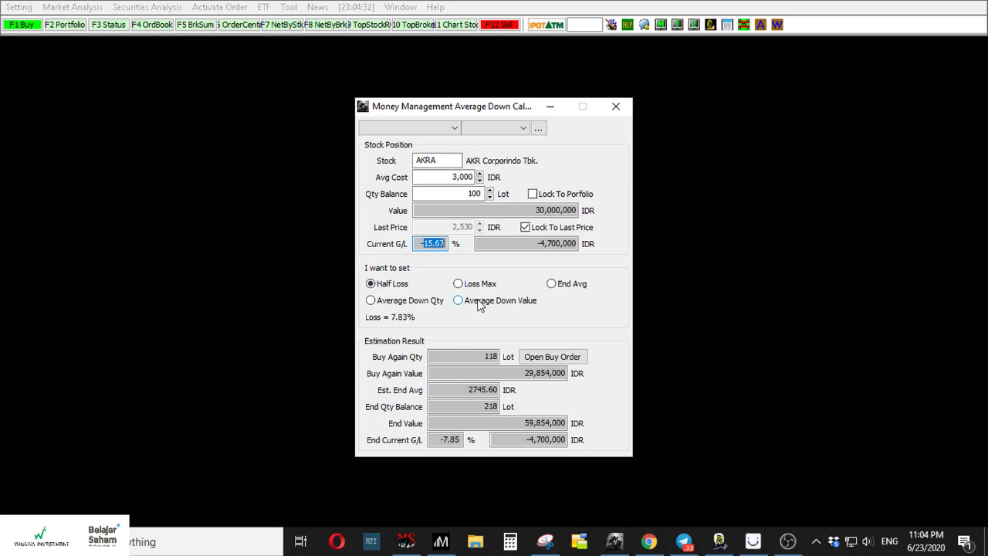
Examine the Half Loss estimation: buy-again quantity and value, end average, end quantity balance, end value and end gain/loss.
left_click(477, 358)
left_click(477, 357)
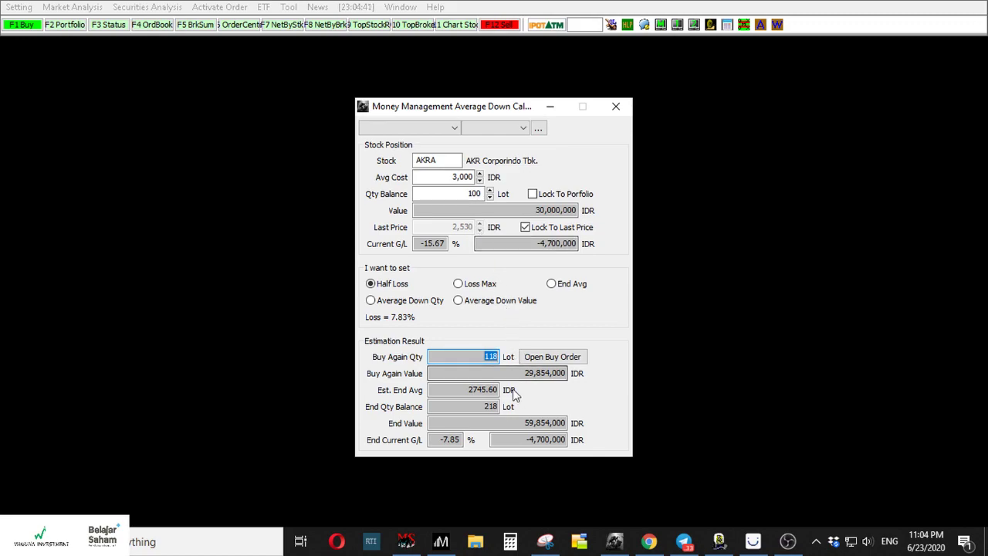
left_click_drag(525, 374, 581, 373)
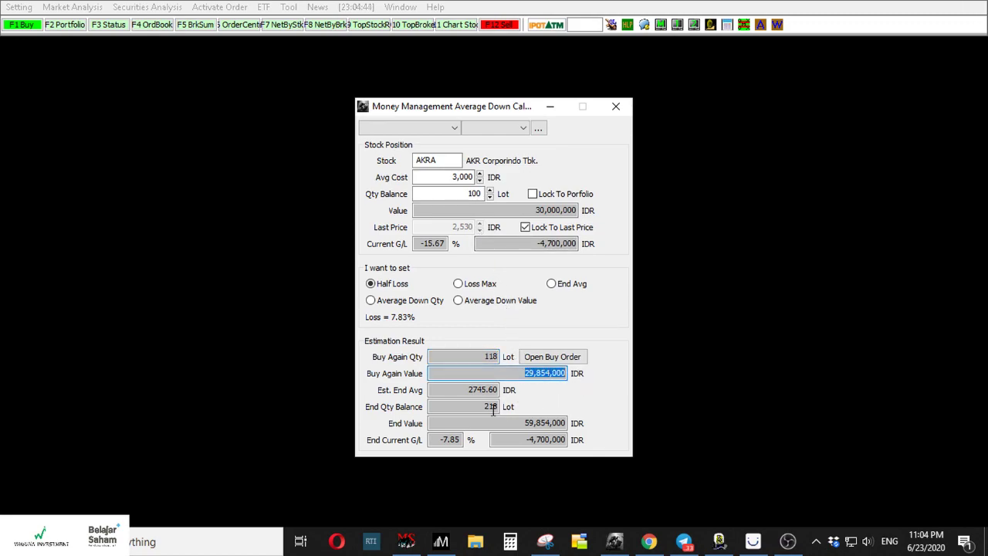
left_click_drag(454, 391, 492, 395)
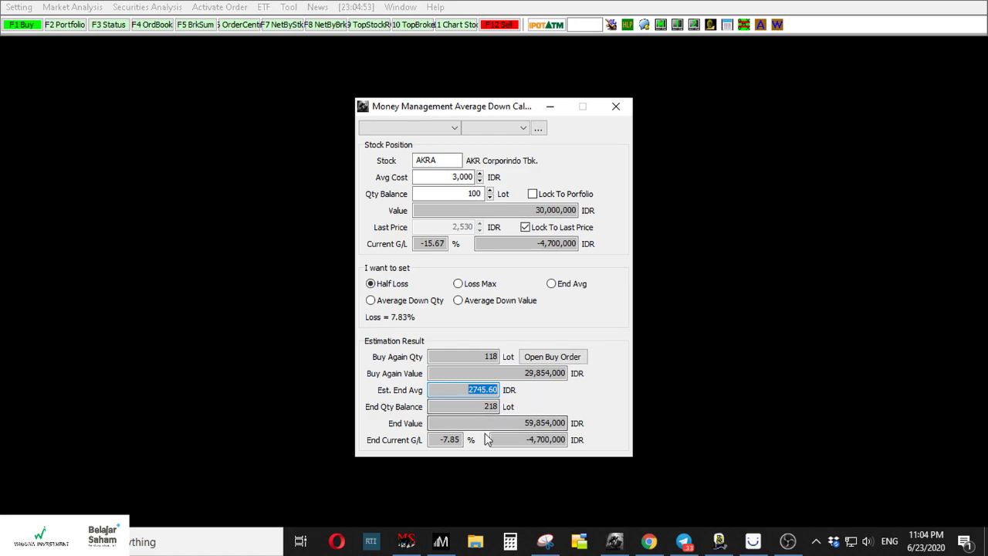
double_click(477, 410)
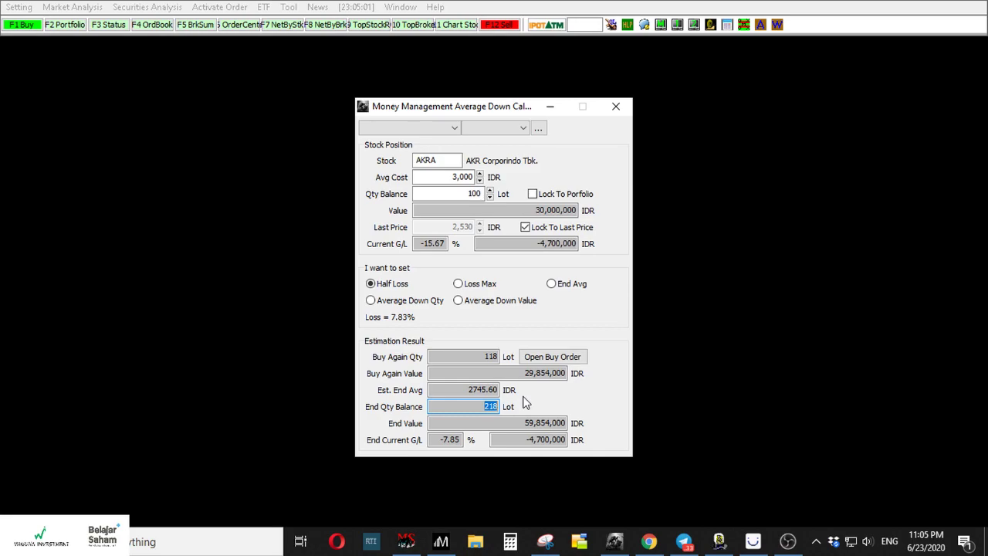
double_click(517, 425)
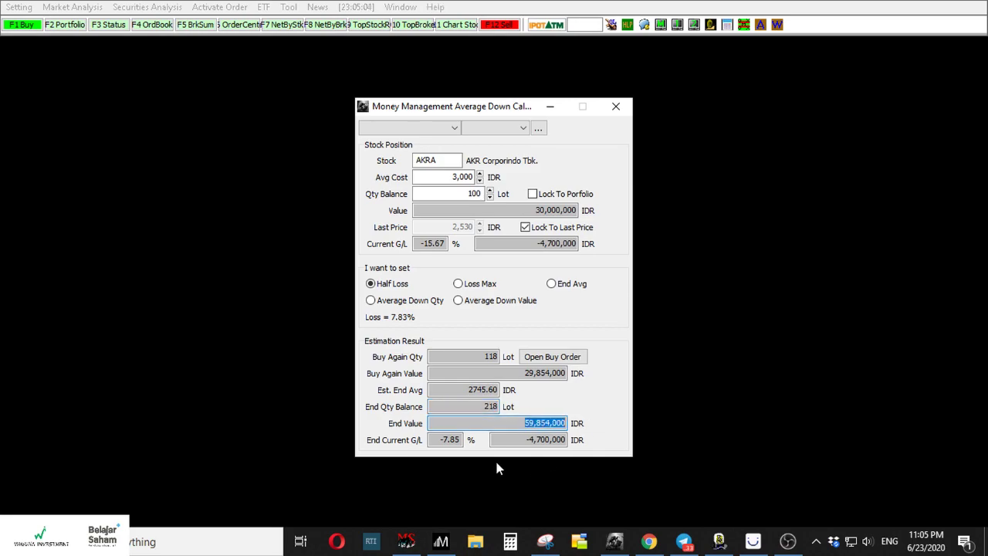
left_click_drag(527, 439, 571, 436)
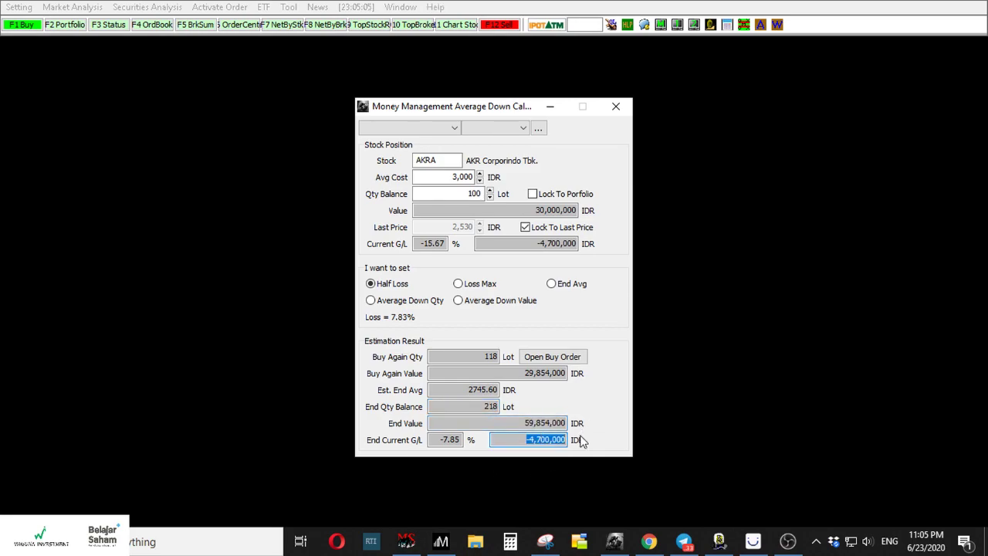
double_click(455, 440)
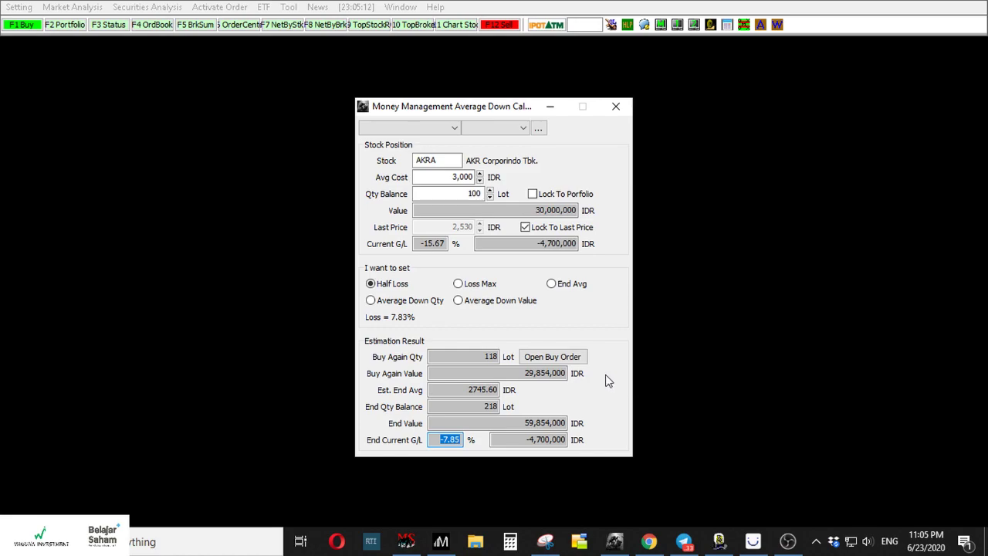
Switch the calculation target to Loss Max and set the maximum loss to 1%.
left_click(465, 284)
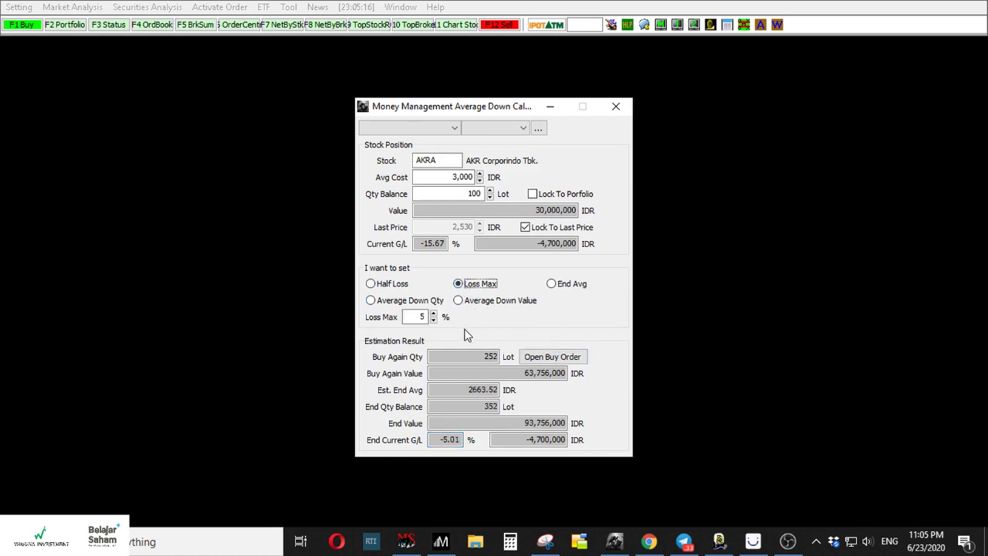
double_click(421, 316)
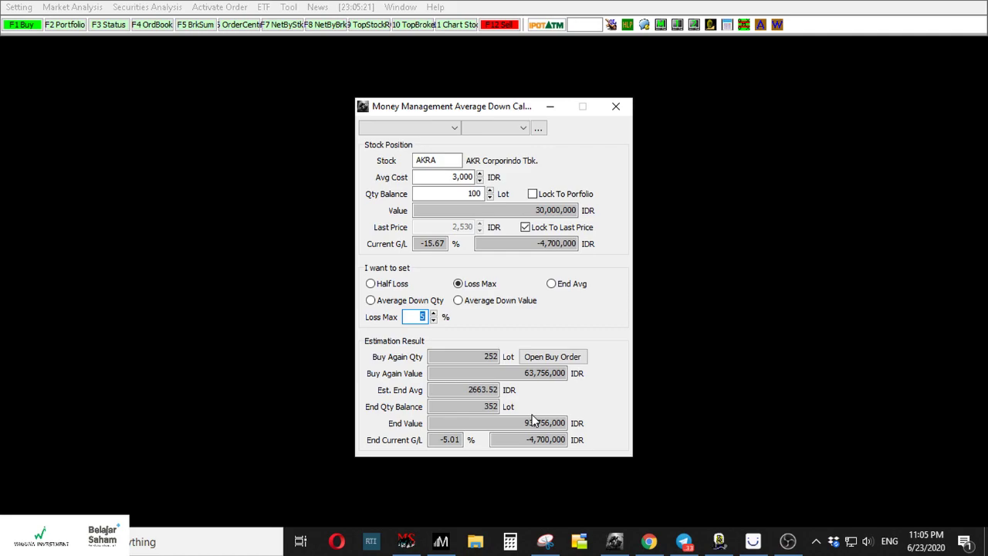
type("1")
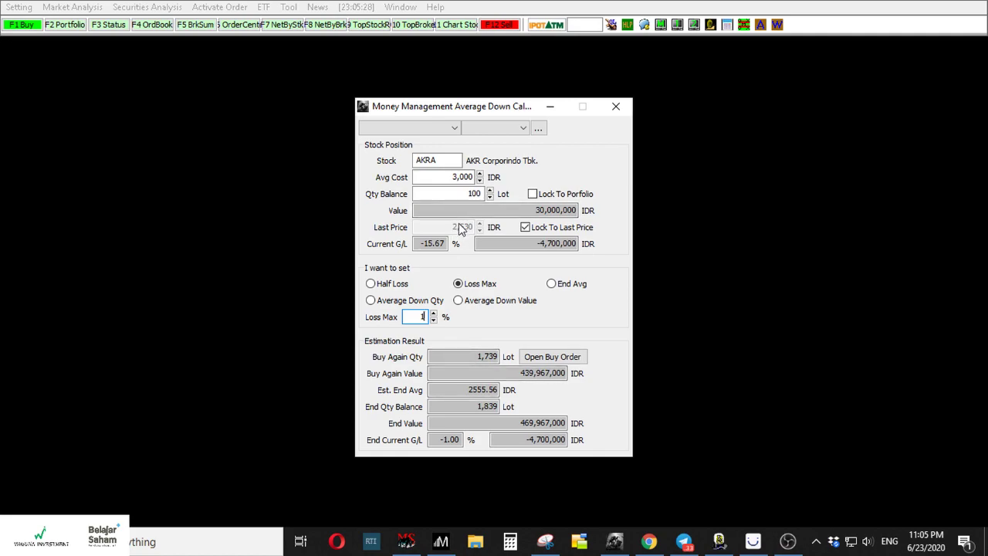
Check the current gain/loss against the 1% limit and examine the resulting buy-again quantity and value.
left_click(463, 372)
double_click(426, 244)
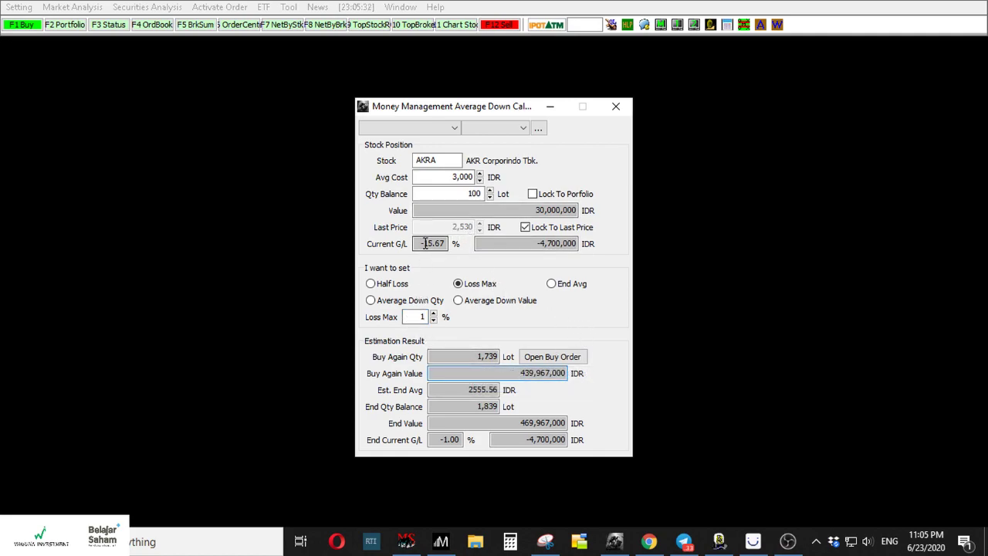
left_click(419, 317)
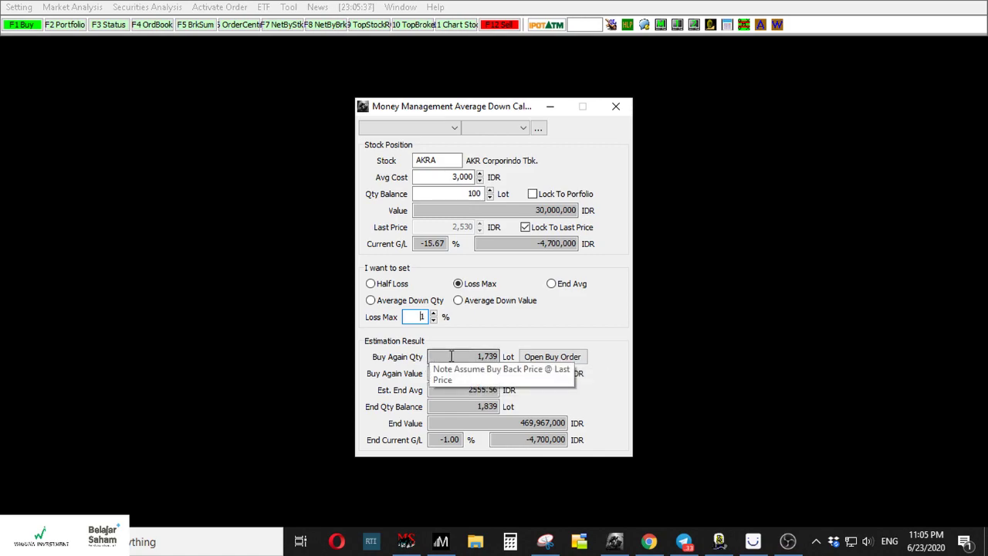
double_click(485, 357)
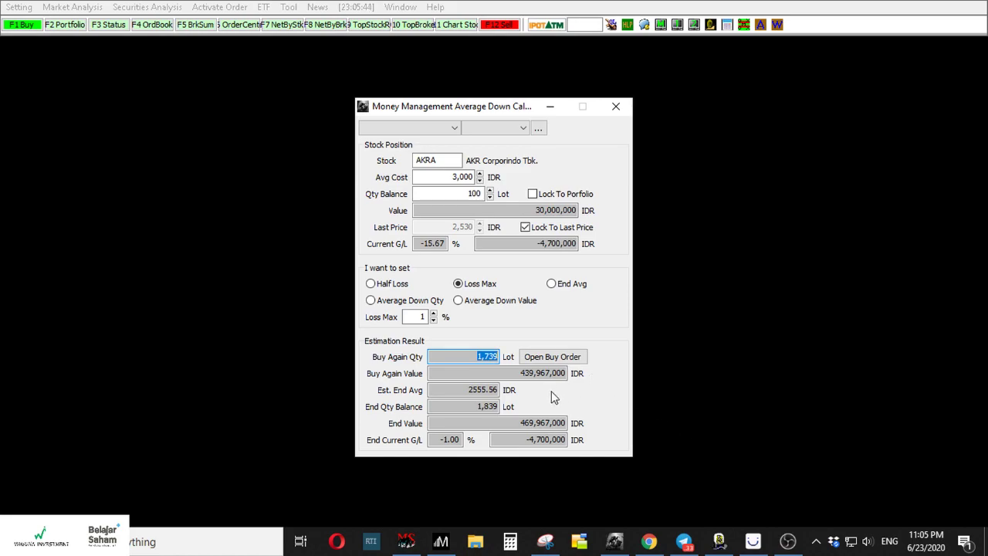
left_click_drag(520, 376, 564, 373)
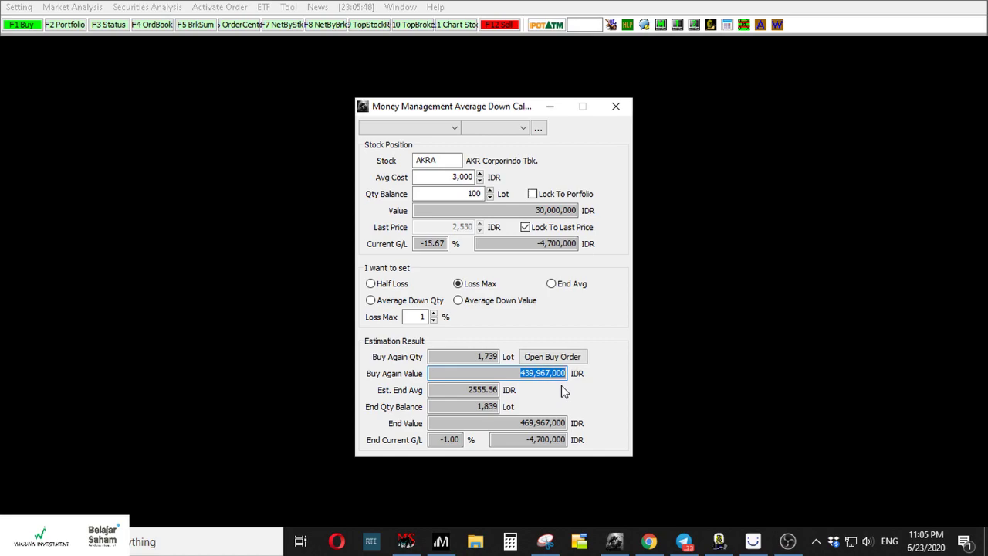
Examine the estimated end average, quantity, value and gain/loss for Loss Max, briefly comparing with the Half Loss target.
left_click(484, 391)
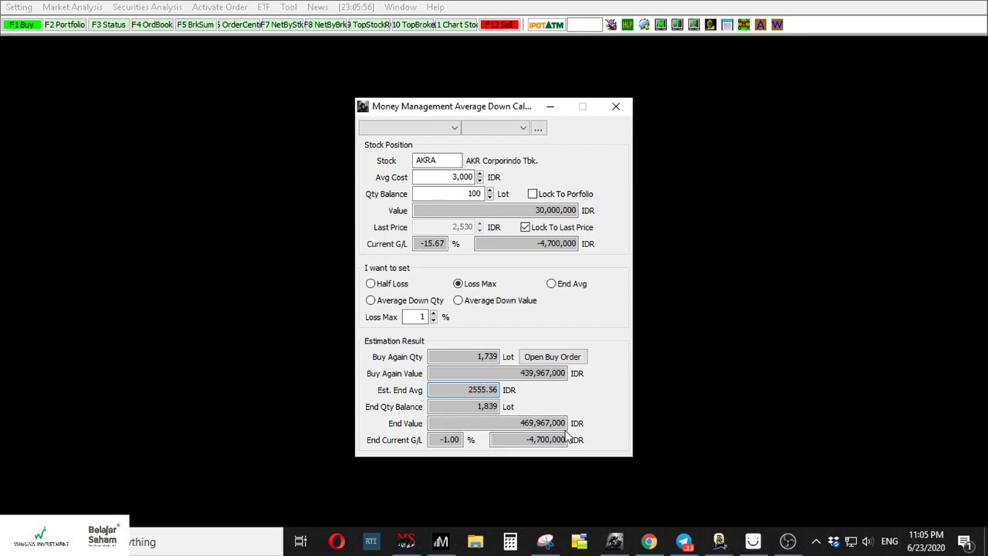
left_click(479, 406)
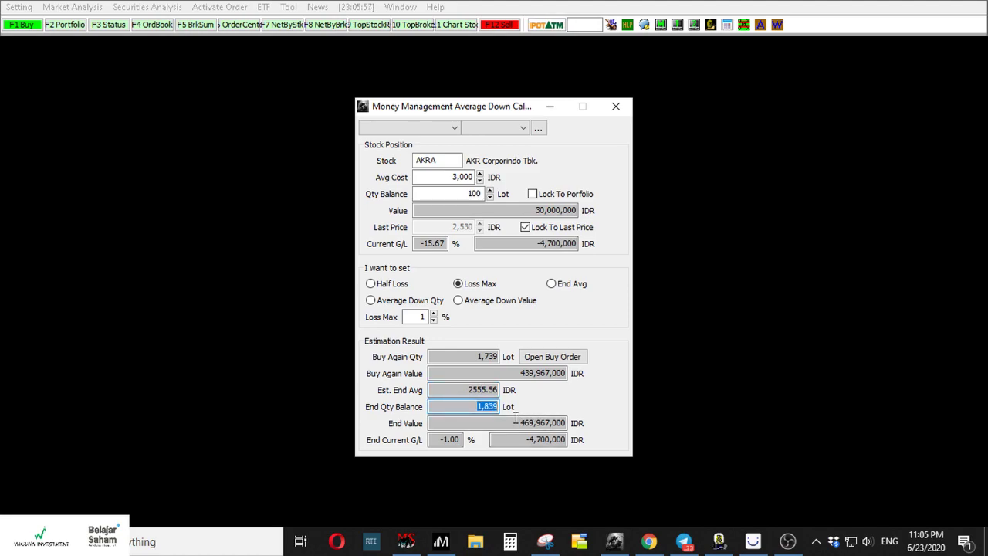
left_click_drag(519, 422, 613, 409)
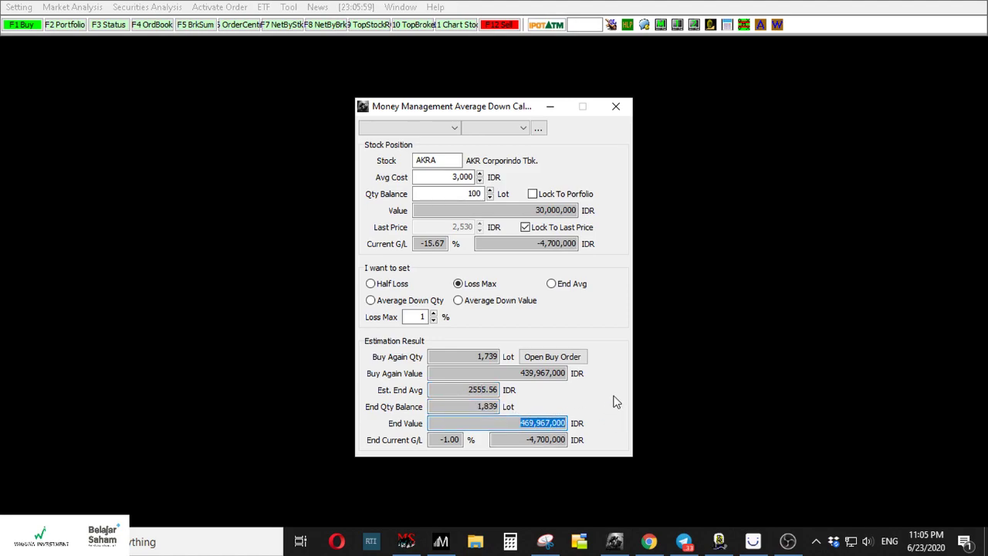
double_click(452, 440)
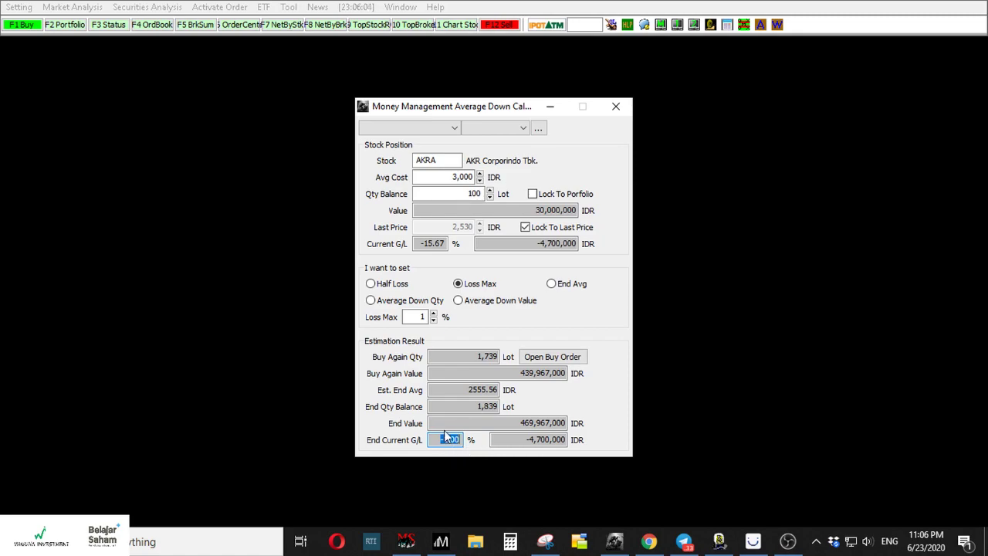
left_click_drag(510, 440, 605, 441)
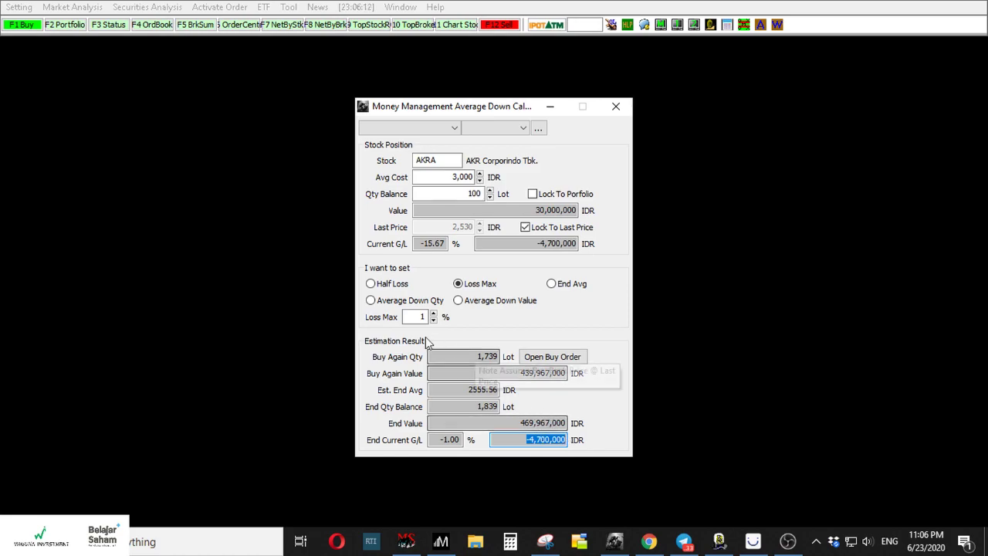
left_click(392, 284)
left_click(459, 284)
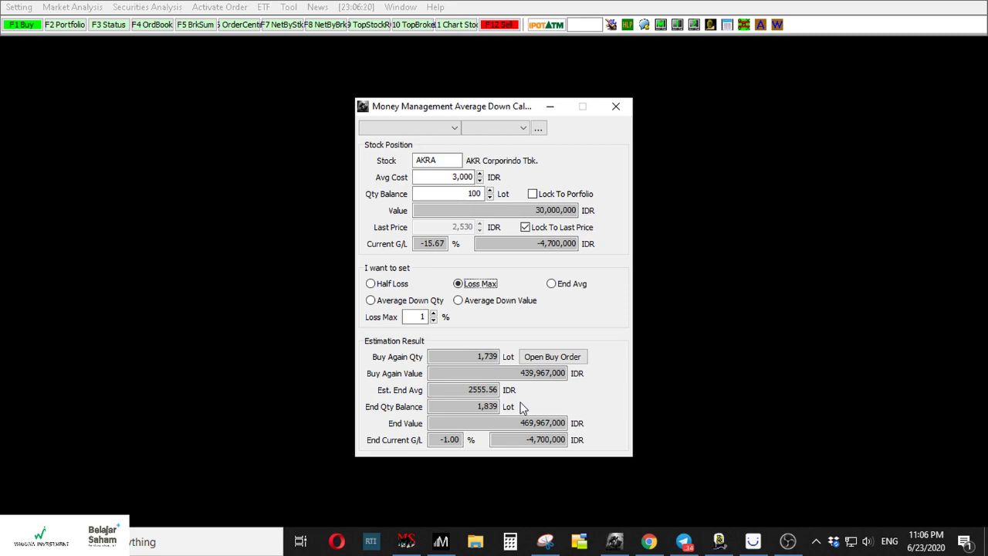
Switch the calculation target to End Avg and set the desired end average to 2,550 IDR.
mouse_move(488, 356)
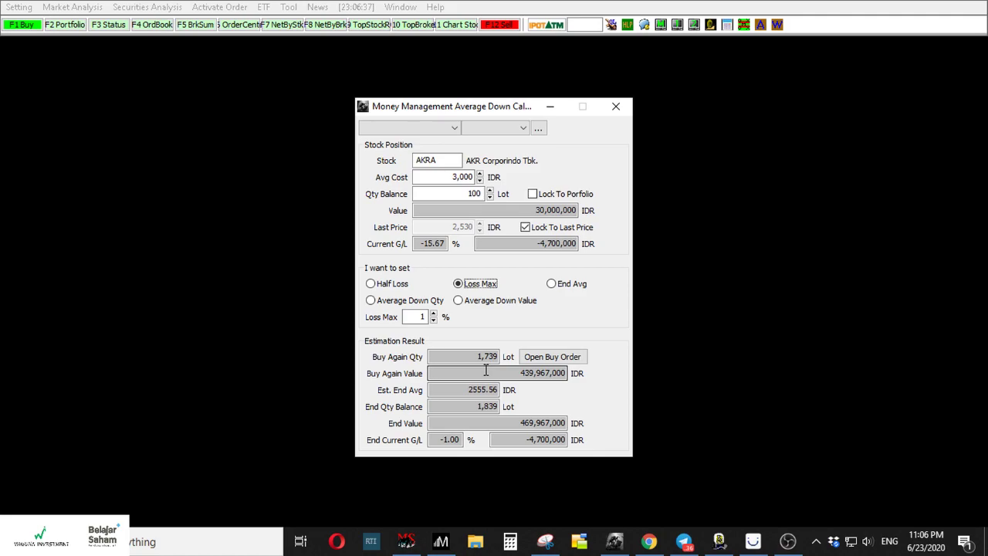
double_click(461, 177)
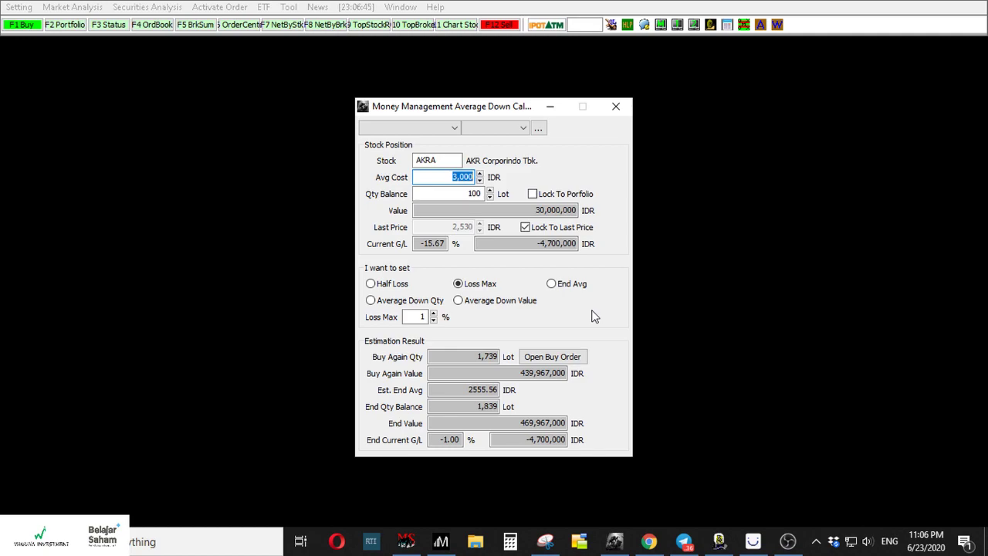
left_click(566, 284)
left_click(566, 286)
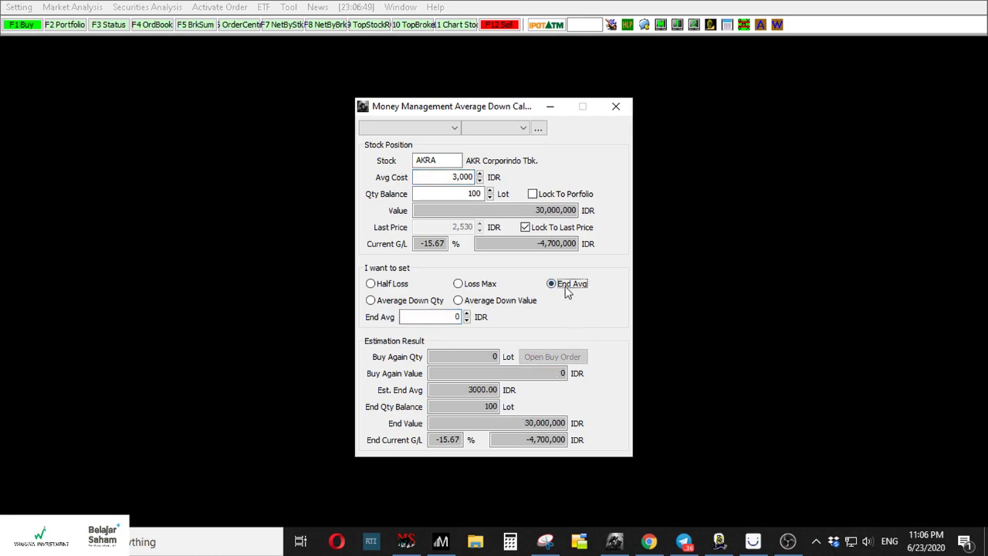
key("Tab")
double_click(445, 177)
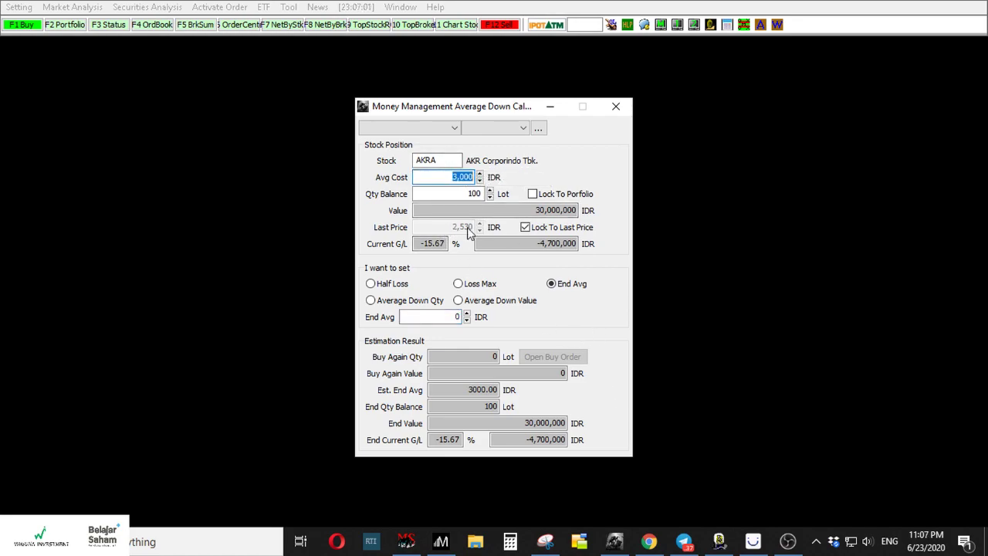
key("Tab")
left_click(439, 316)
left_click(442, 316)
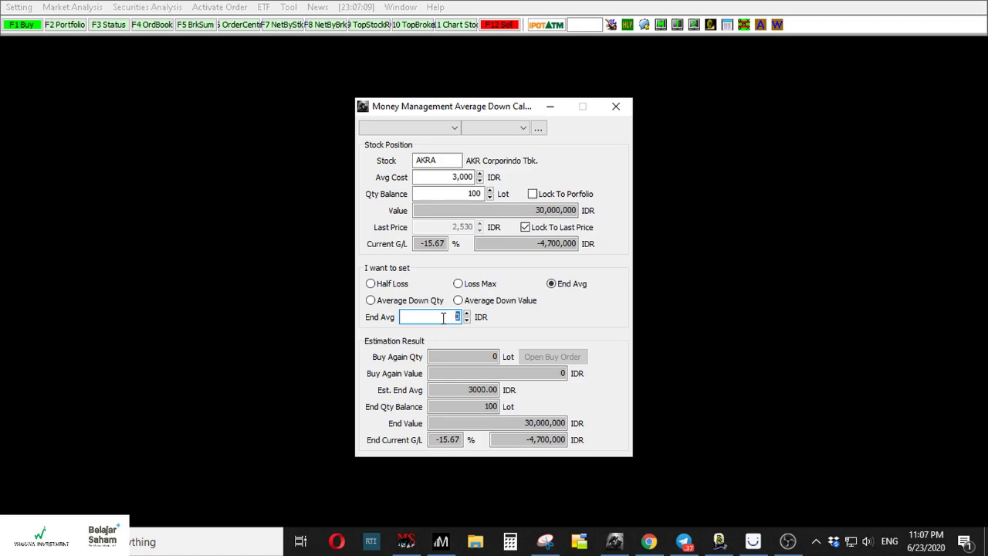
type("2,550")
key("Tab")
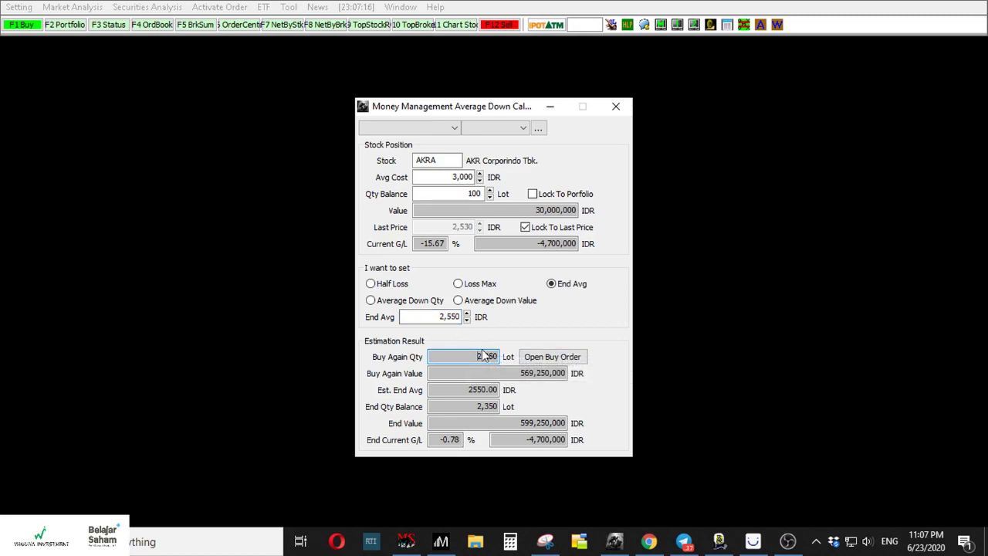
Set the desired end average to 2,600 IDR and check the buy-again quantity.
double_click(444, 317)
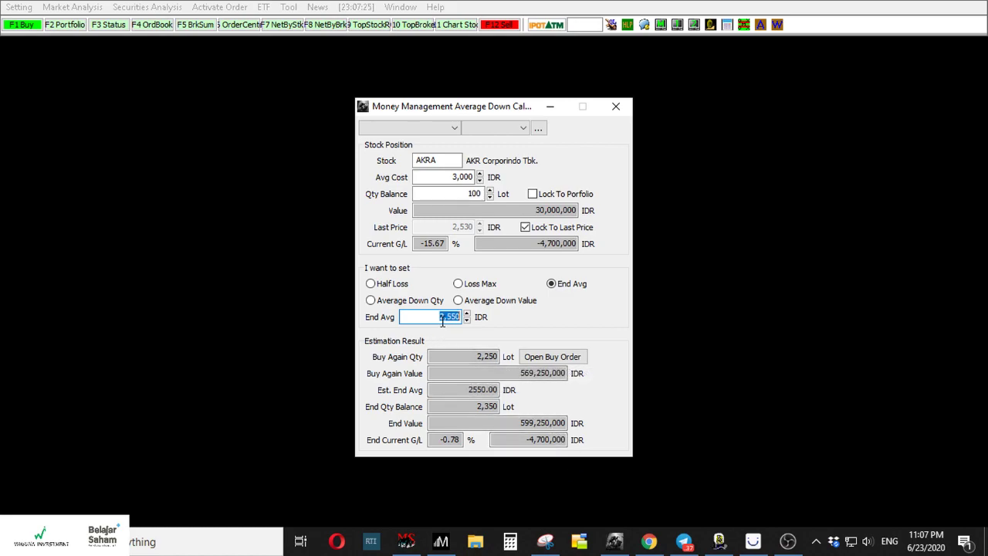
type("2600")
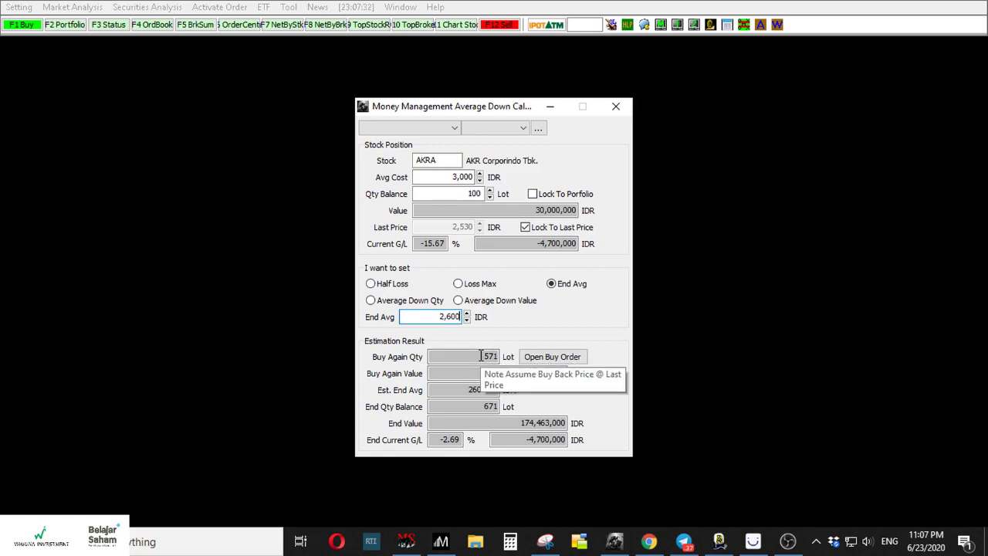
left_click(481, 355)
Compare the estimated end average with the End Avg target entered for AKRA.
left_click(452, 390)
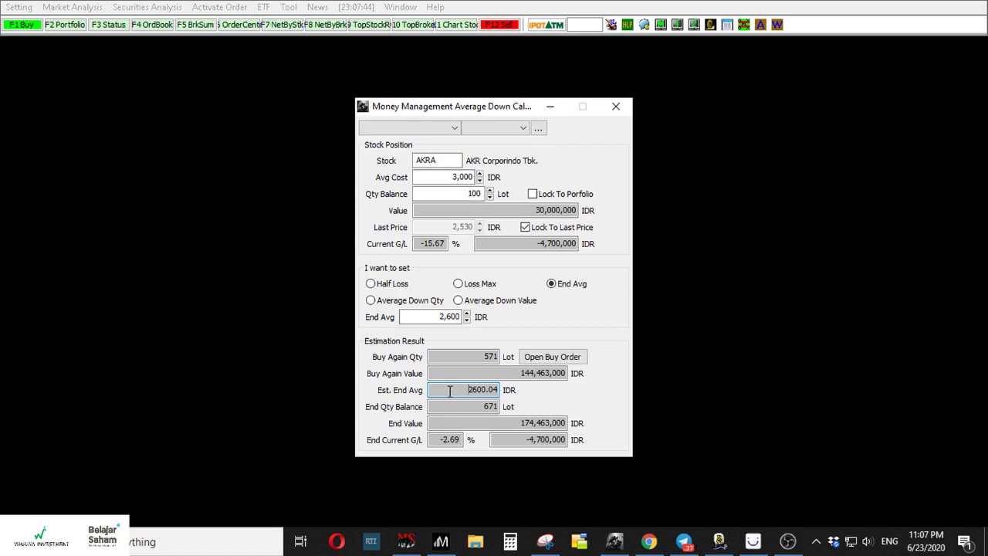
left_click_drag(470, 390, 504, 389)
key("shift+Tab")
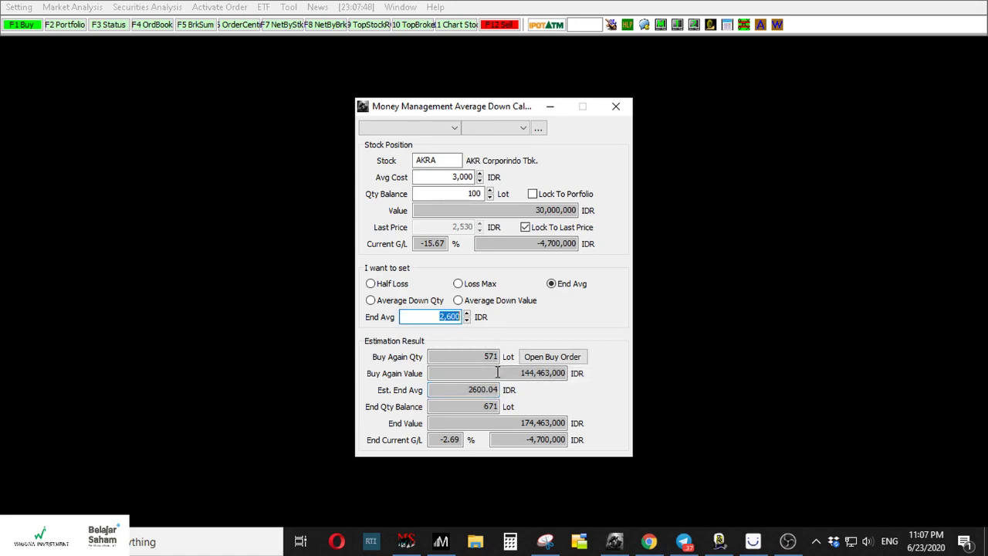
left_click_drag(467, 390, 537, 390)
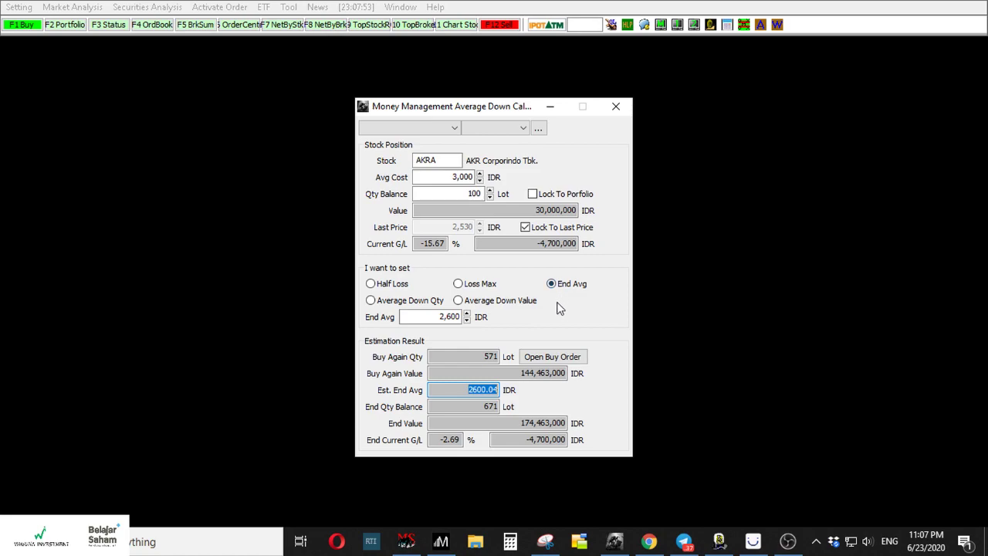
left_click_drag(400, 316, 468, 318)
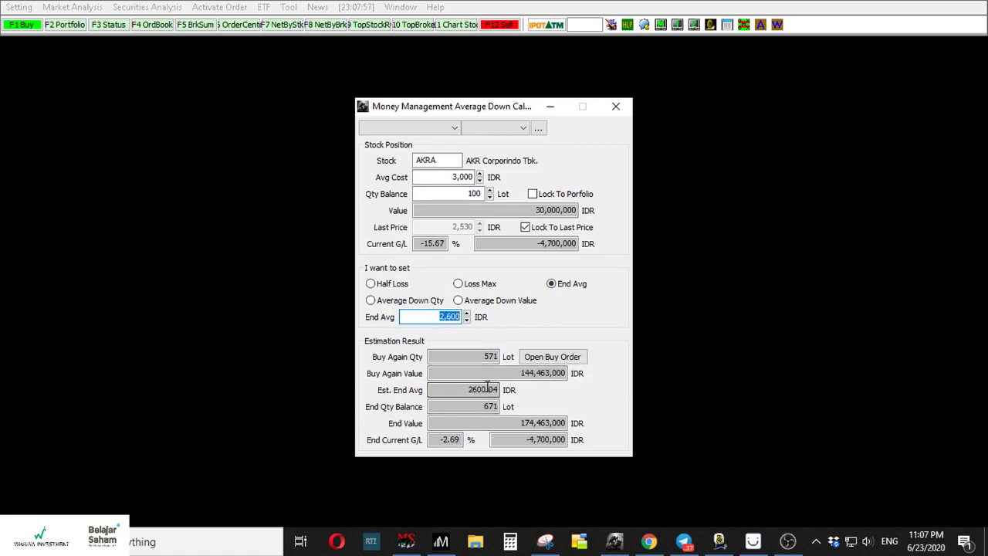
Switch the calculation target to Average Down Qty and set the quantity to 500 lots.
left_click(393, 301)
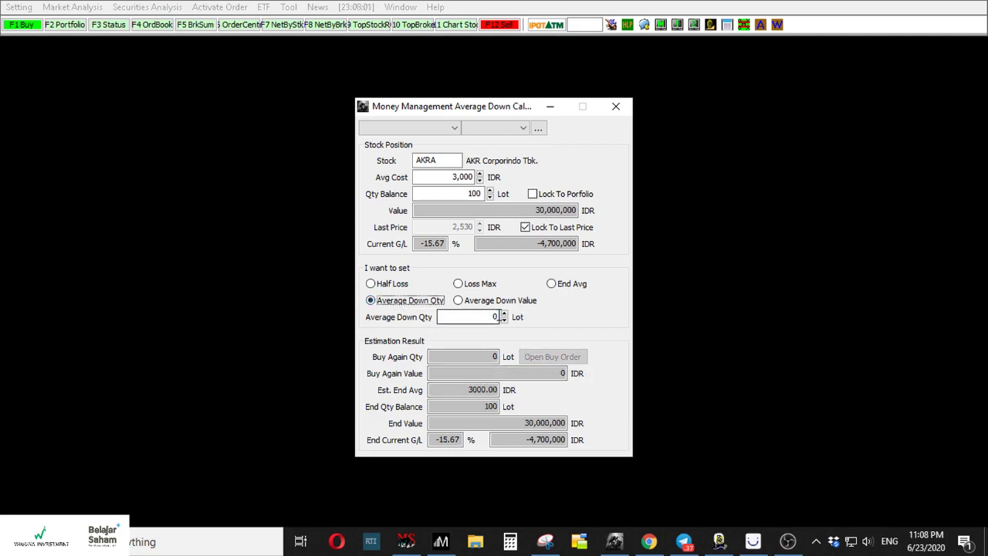
left_click(476, 317)
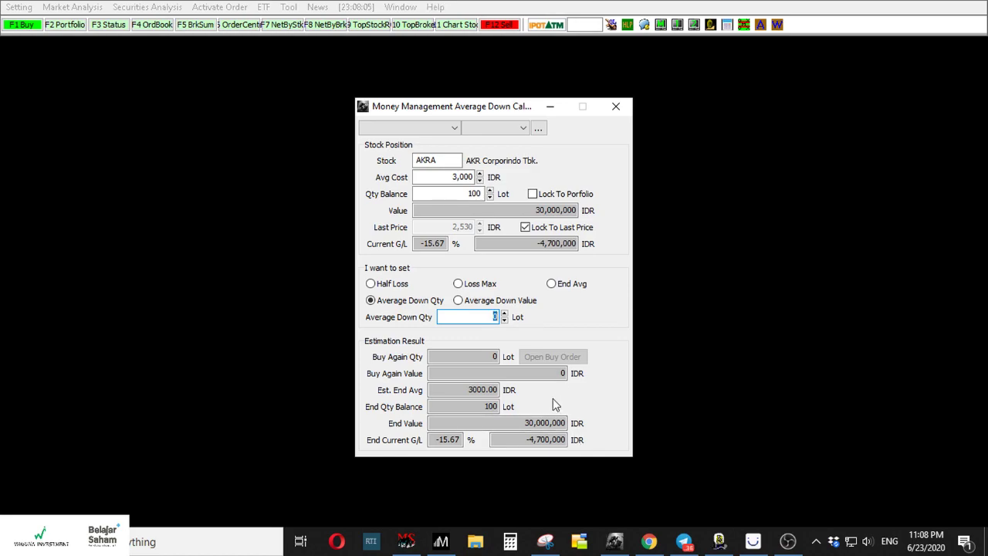
type("5")
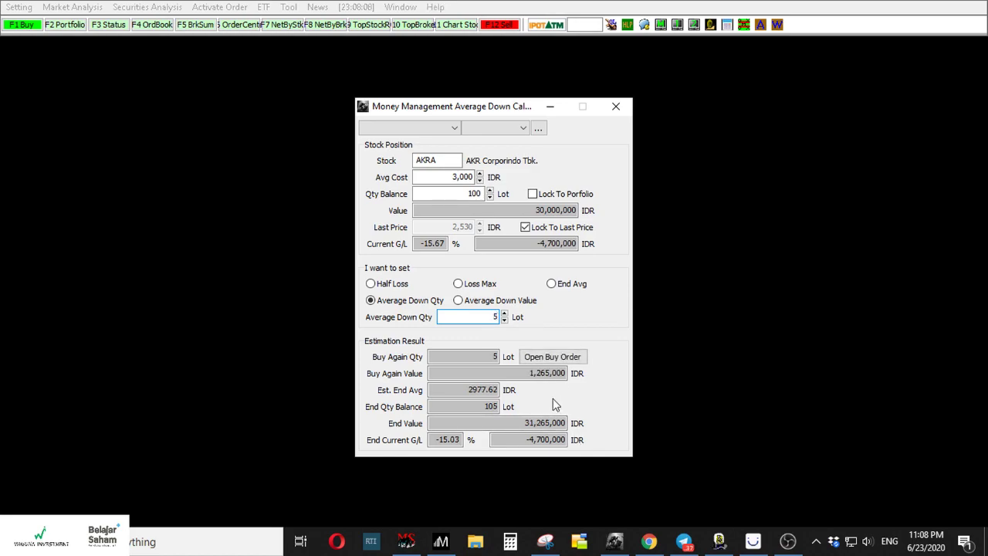
type("00")
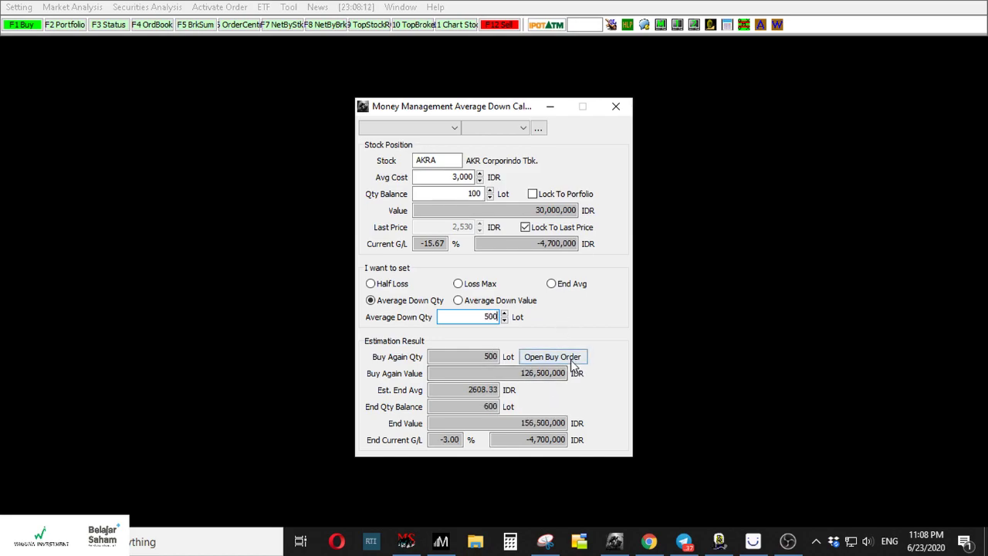
Examine the buy-again quantity and value and the estimated end average for the chosen average down quantity.
left_click(458, 372)
mouse_move(461, 359)
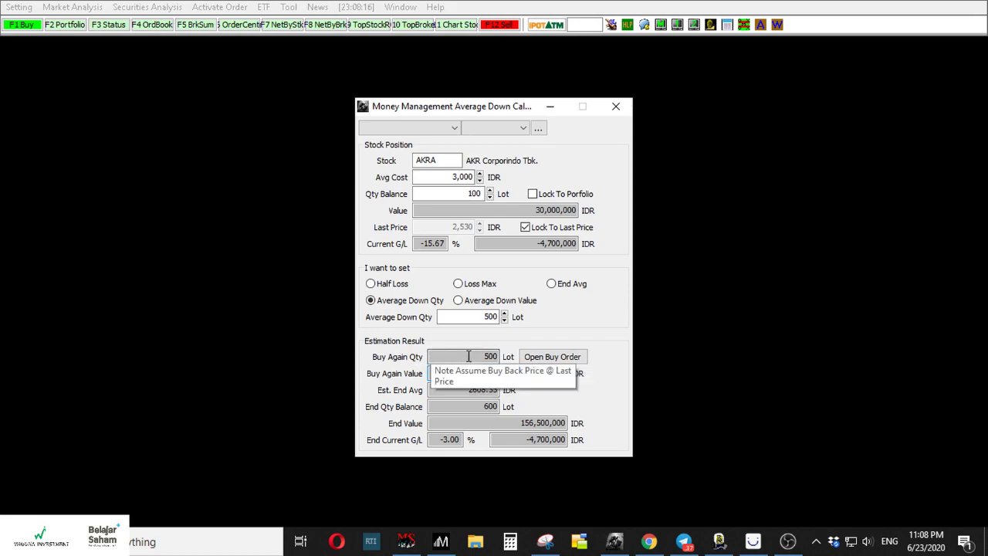
double_click(465, 357)
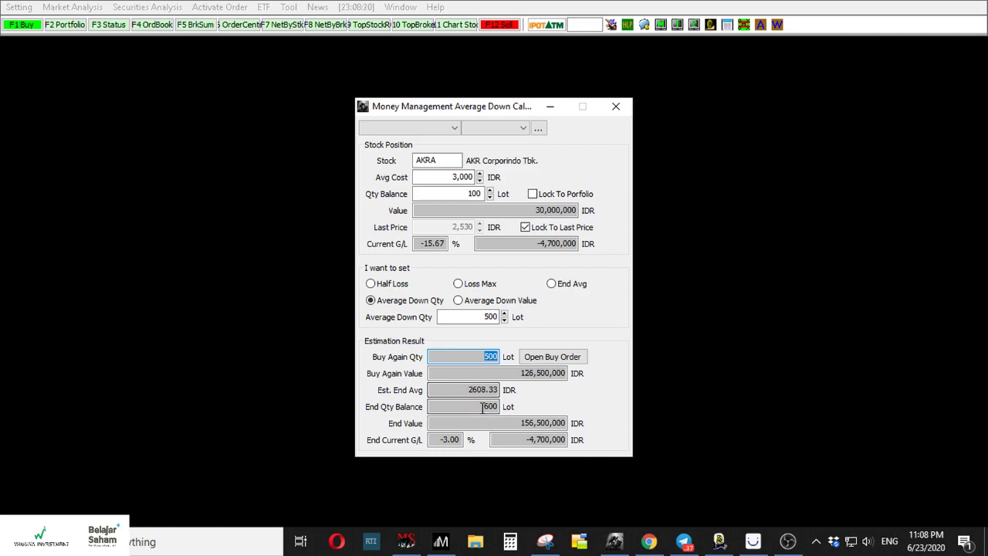
left_click_drag(464, 389, 532, 388)
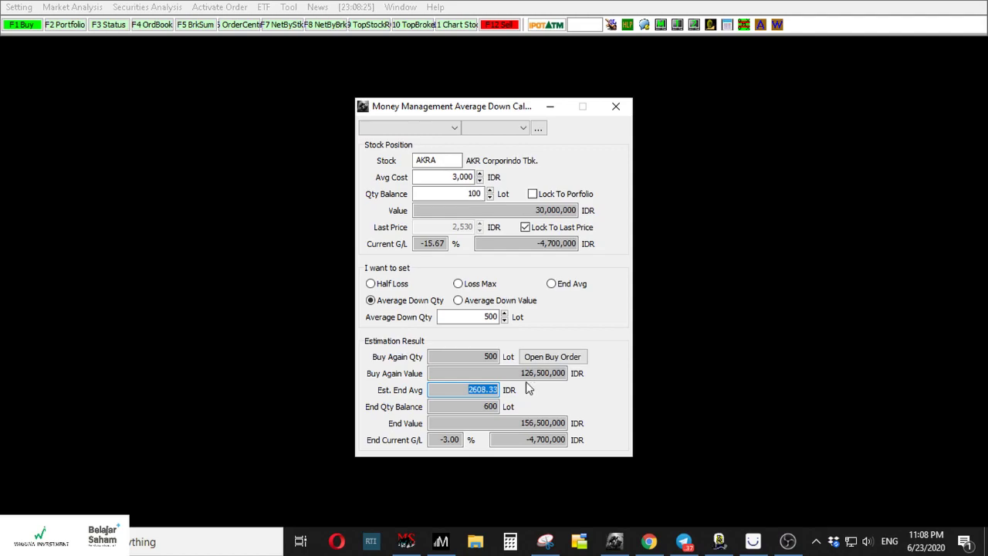
left_click(463, 316)
left_click_drag(463, 316, 500, 317)
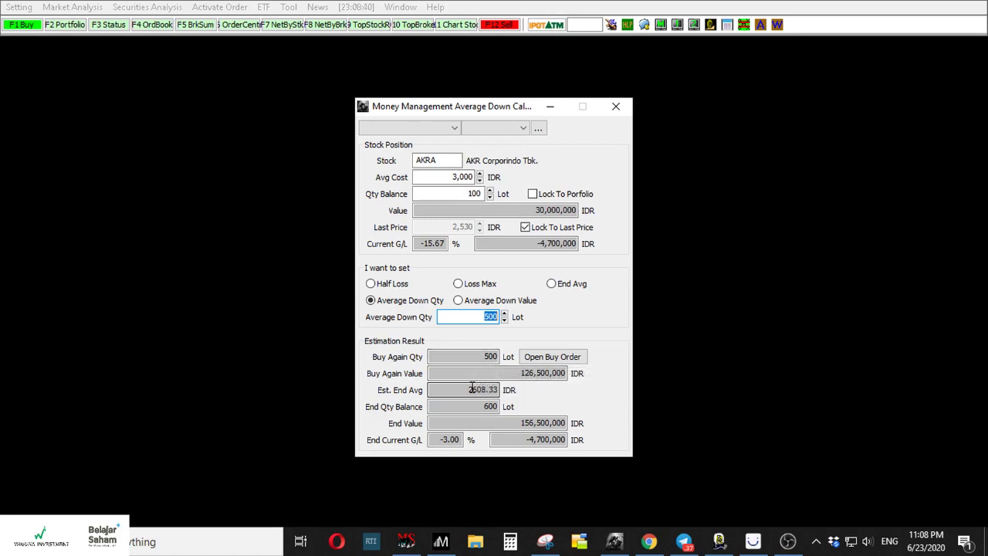
Switch the calculation target to Average Down Value and set the value to 50,000,000 IDR.
left_click(462, 302)
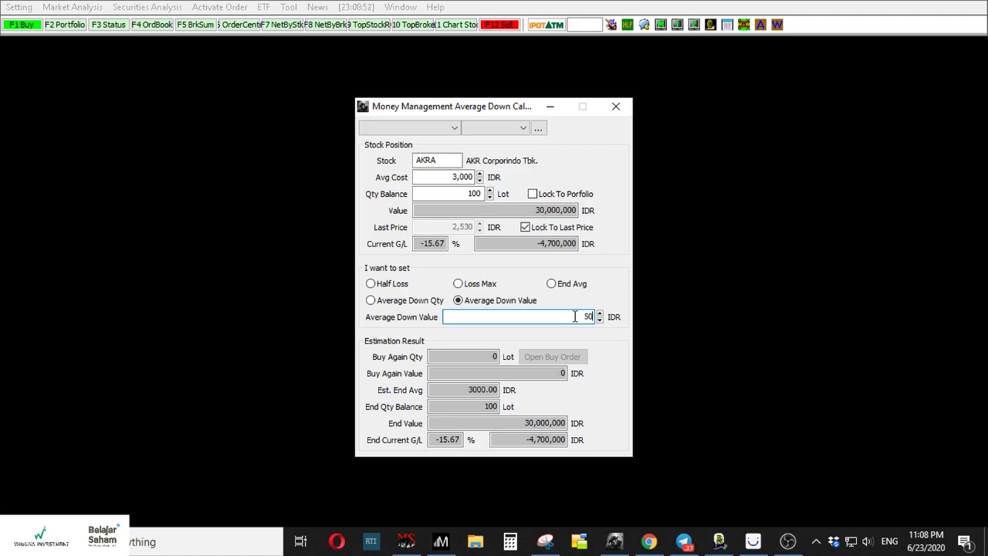
type("0000")
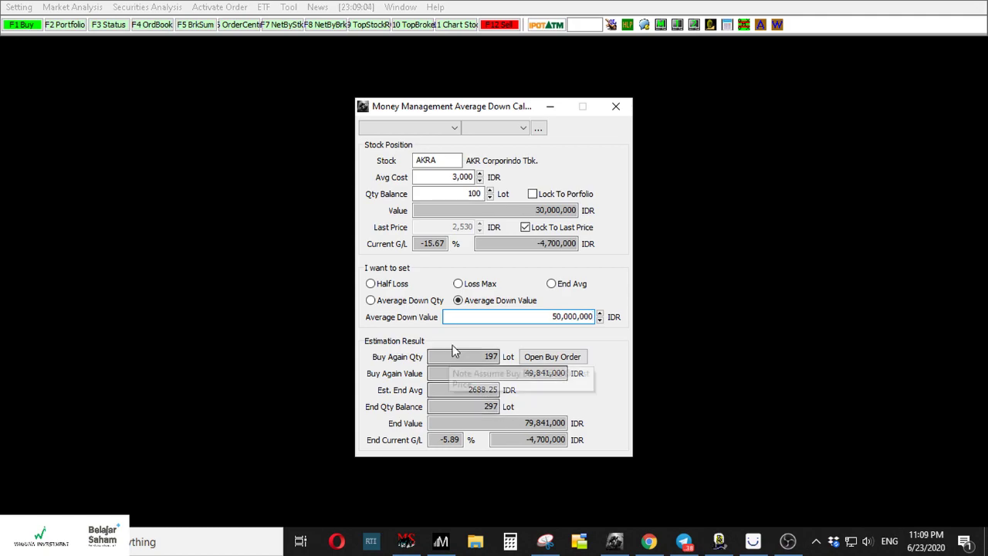
left_click_drag(542, 317, 610, 318)
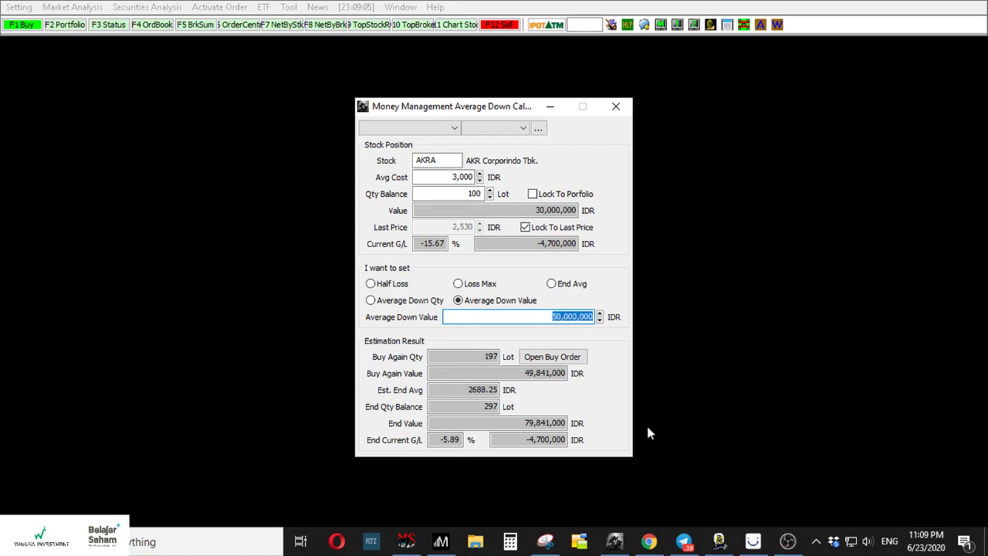
Examine the buy-again quantity, end quantity balance and estimated end average for the average down value, and close the average down calculator.
left_click_drag(461, 392, 516, 394)
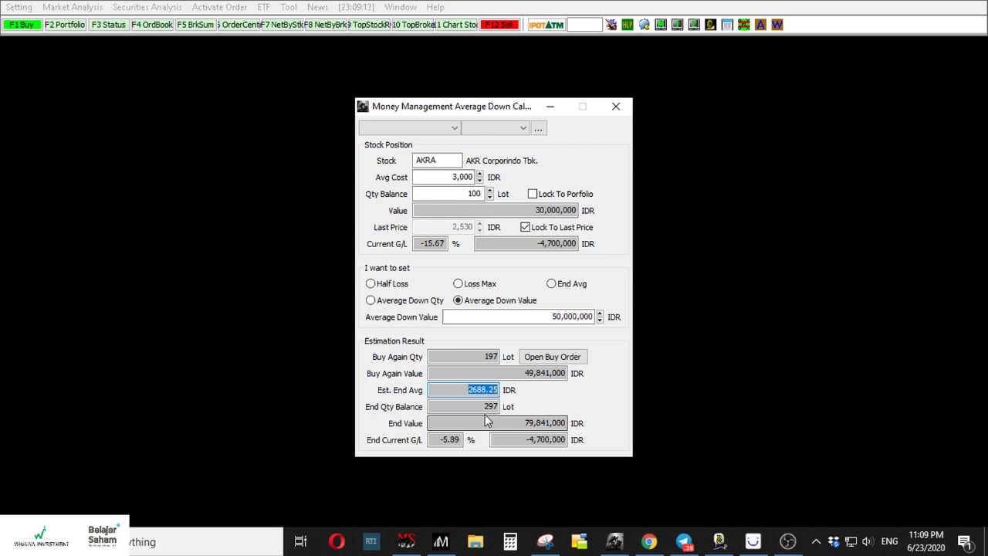
left_click_drag(480, 406, 506, 405)
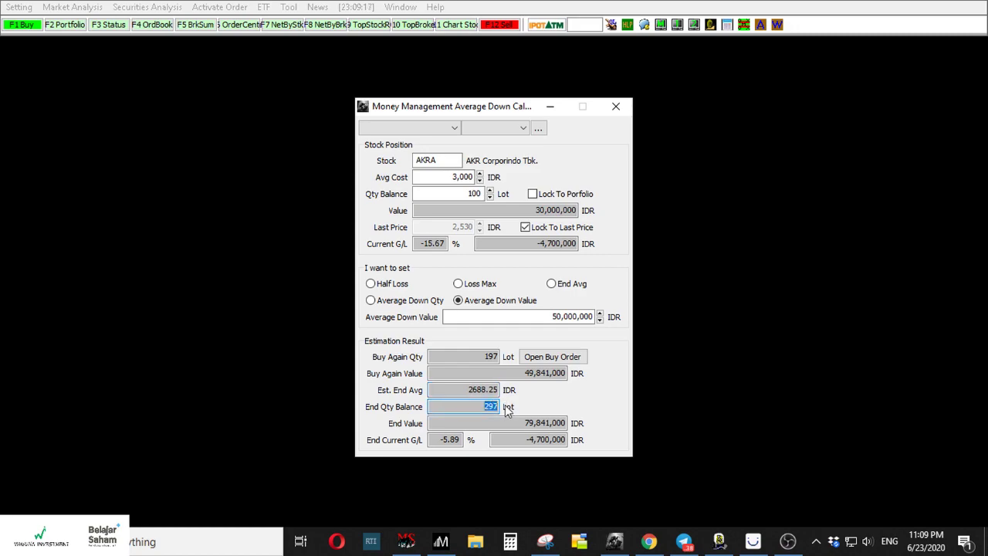
left_click(549, 318)
left_click_drag(548, 324, 591, 335)
left_click_drag(471, 356, 510, 355)
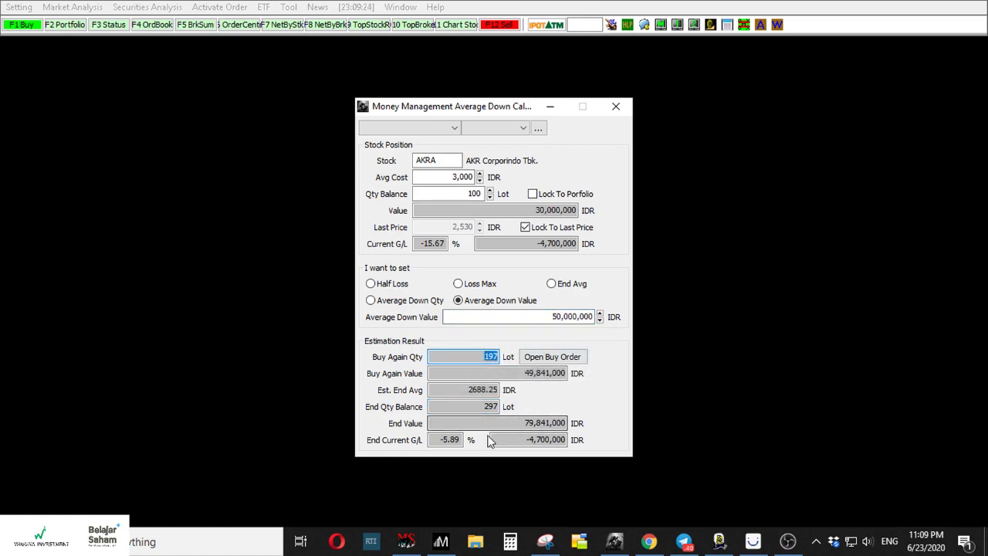
left_click_drag(478, 406, 525, 406)
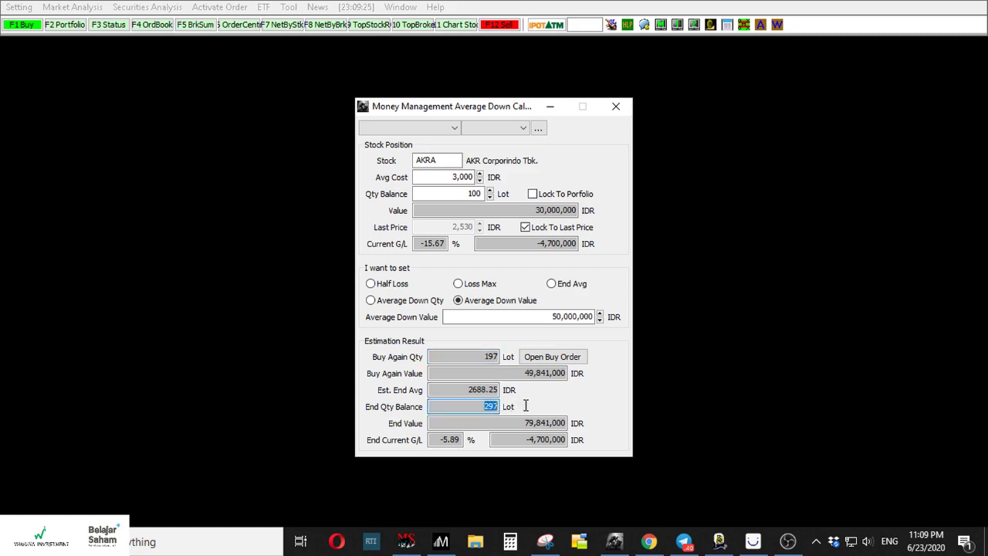
left_click_drag(463, 390, 550, 403)
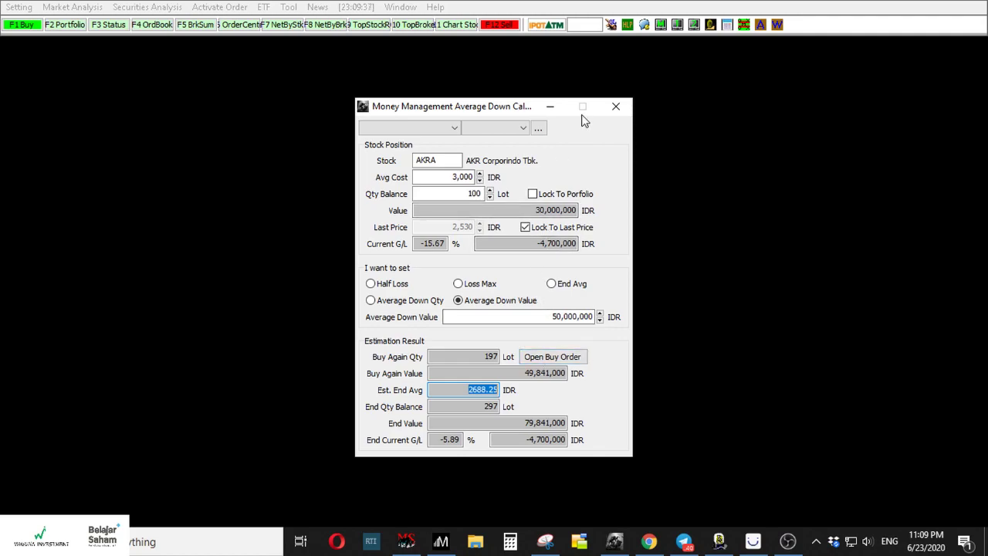
left_click_drag(496, 108, 780, 109)
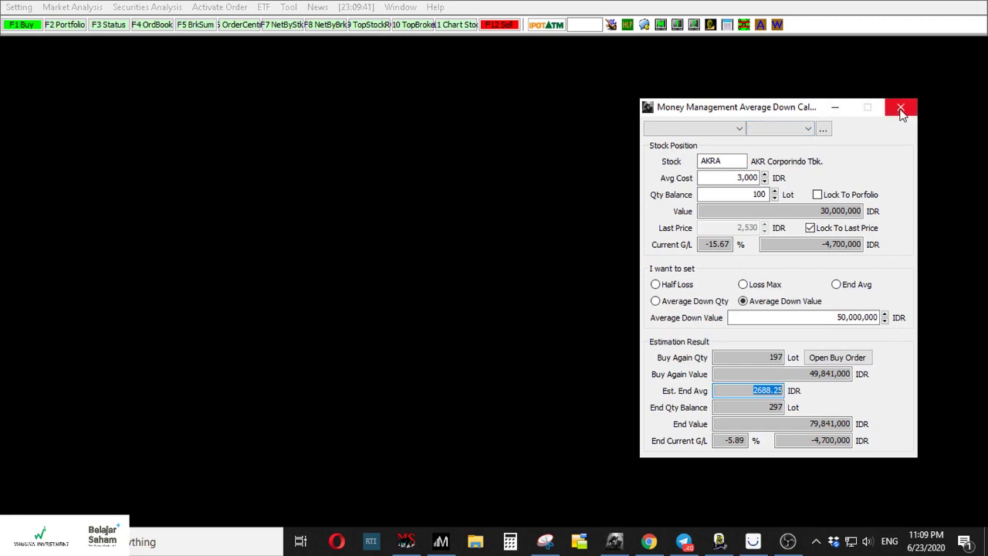
left_click(901, 112)
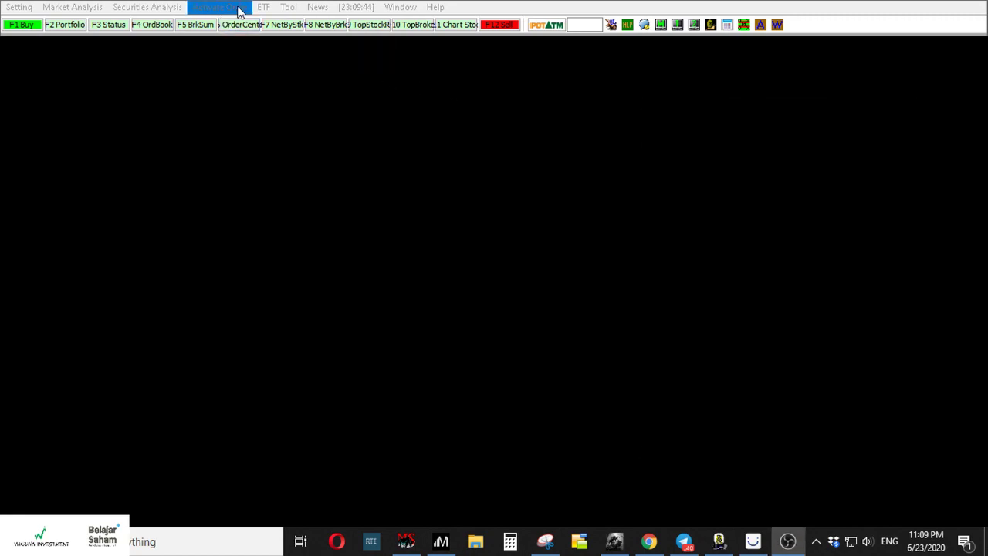
Open the platform's Calc tool to view the standard calculator, and close it.
left_click(288, 7)
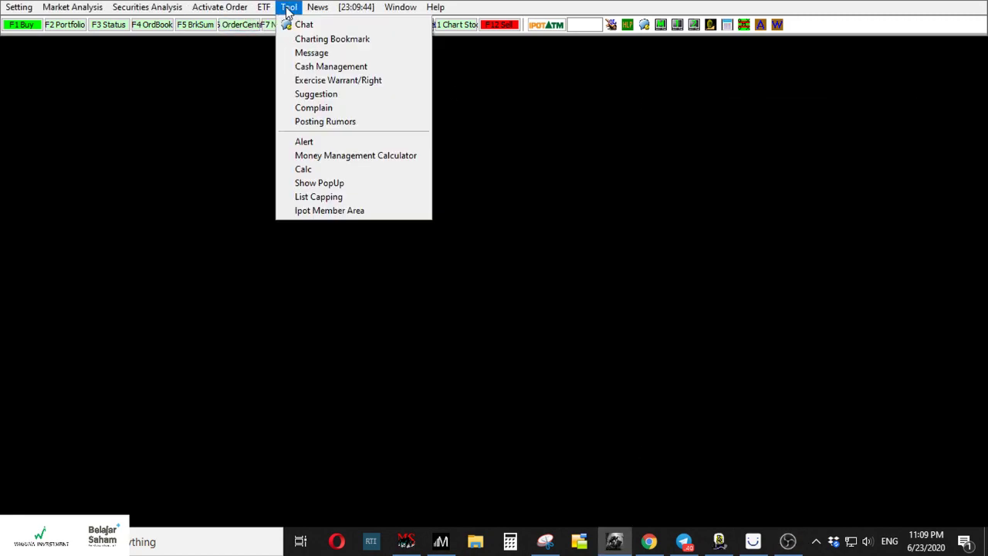
left_click(367, 170)
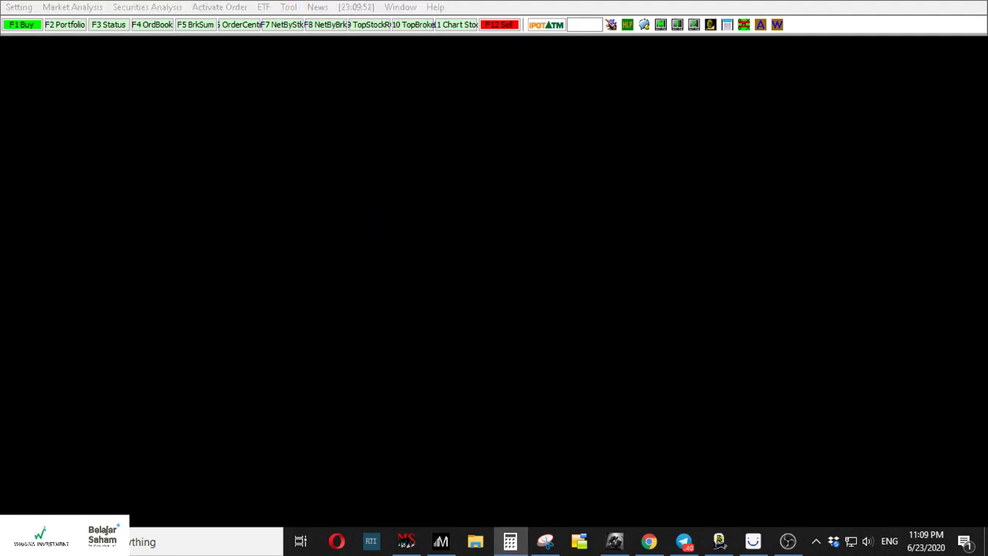
left_click_drag(11, 15, 467, 51)
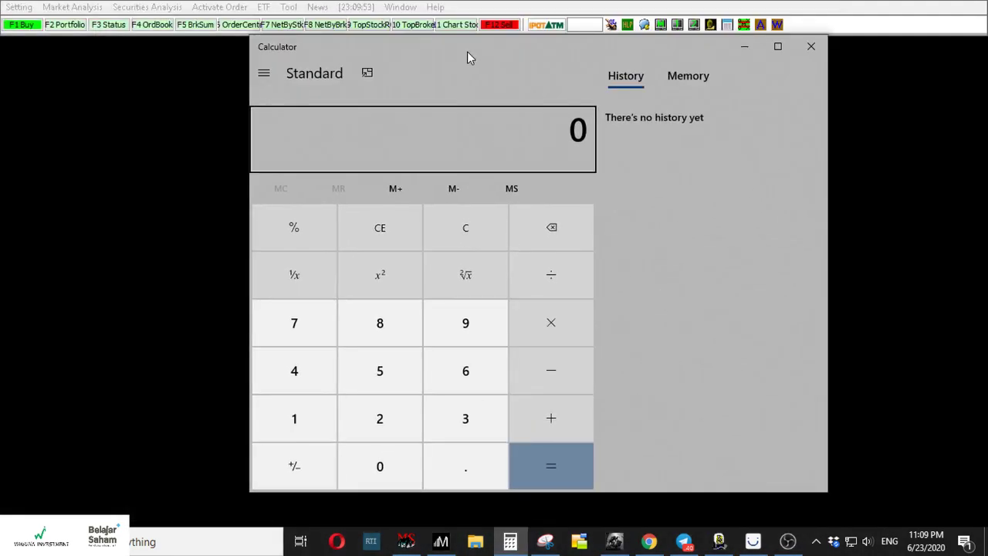
left_click(811, 46)
Open the platform's pop-up message window with the Show PopUp tool.
left_click(288, 7)
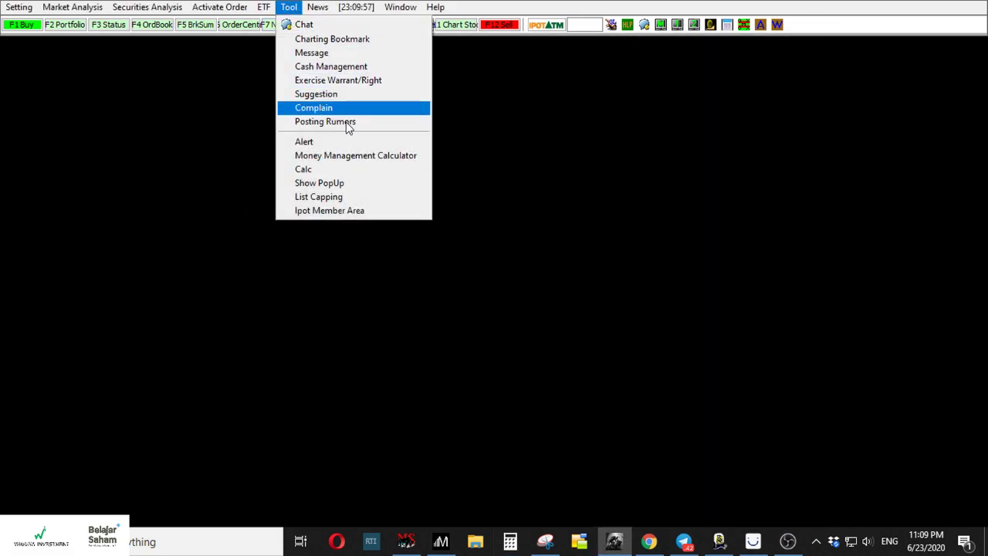
left_click(365, 182)
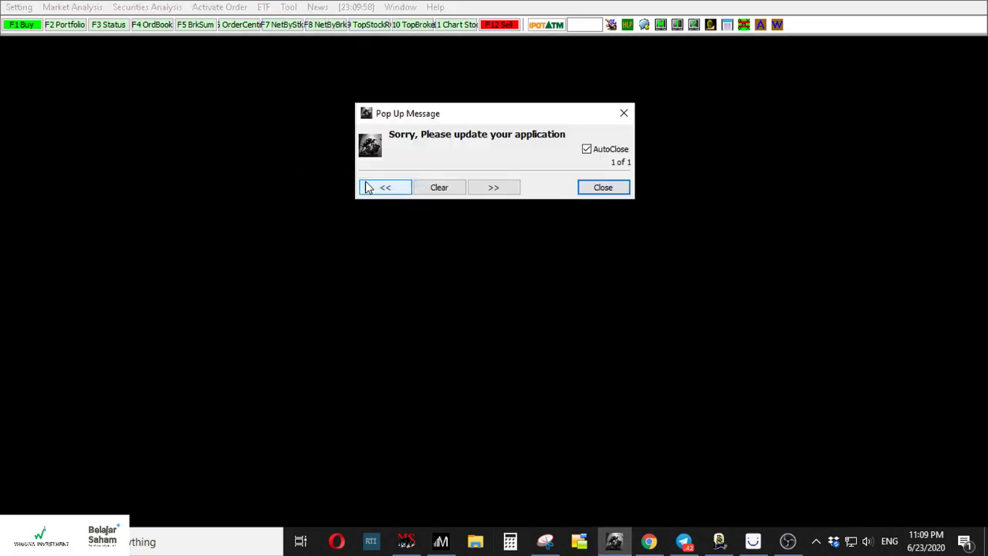
Close the pop-up message window and open the List Capping page with the platform's tool.
left_click(624, 113)
left_click(289, 7)
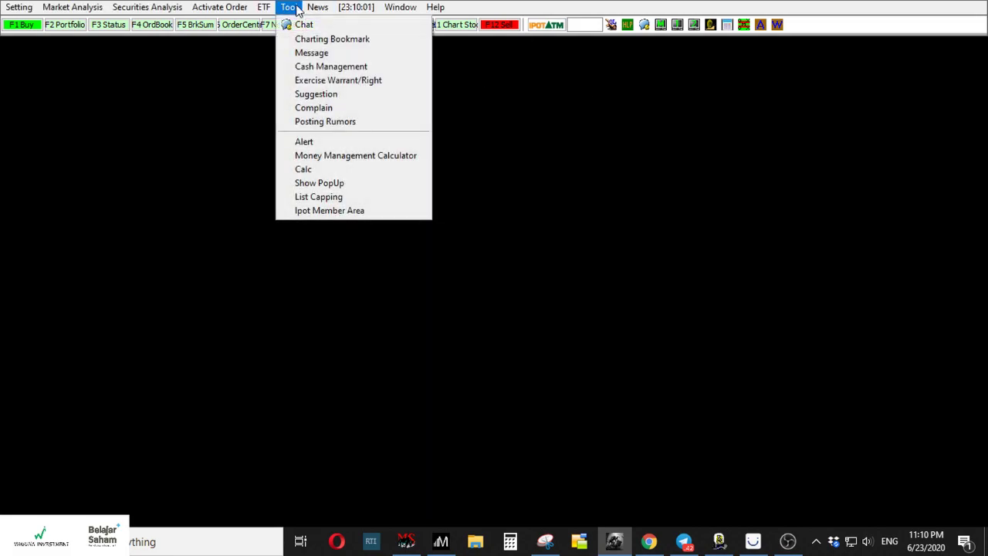
left_click(360, 198)
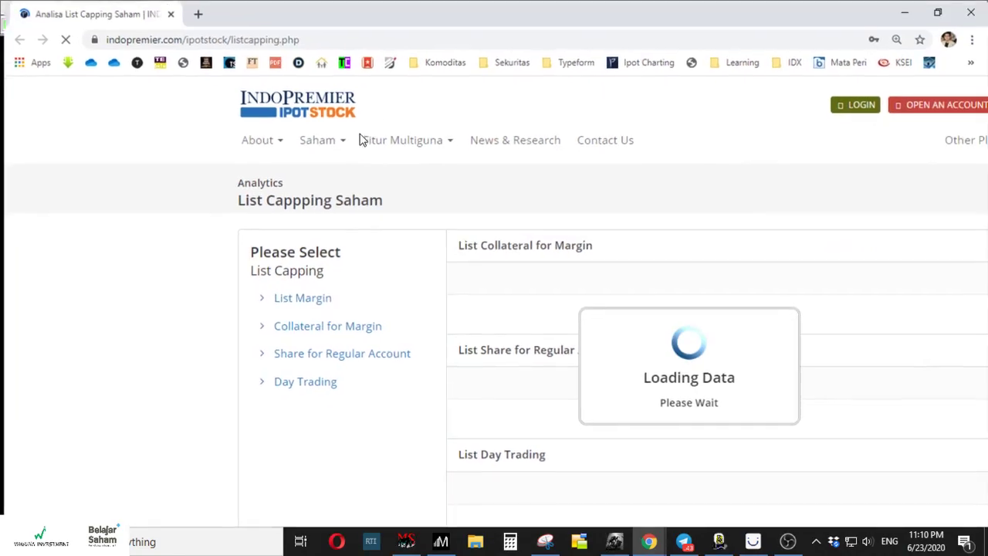
Examine the List Margin percentages of individual stocks, including AALI, ARNA and DSNG.
scroll(530, 324, "down", 2)
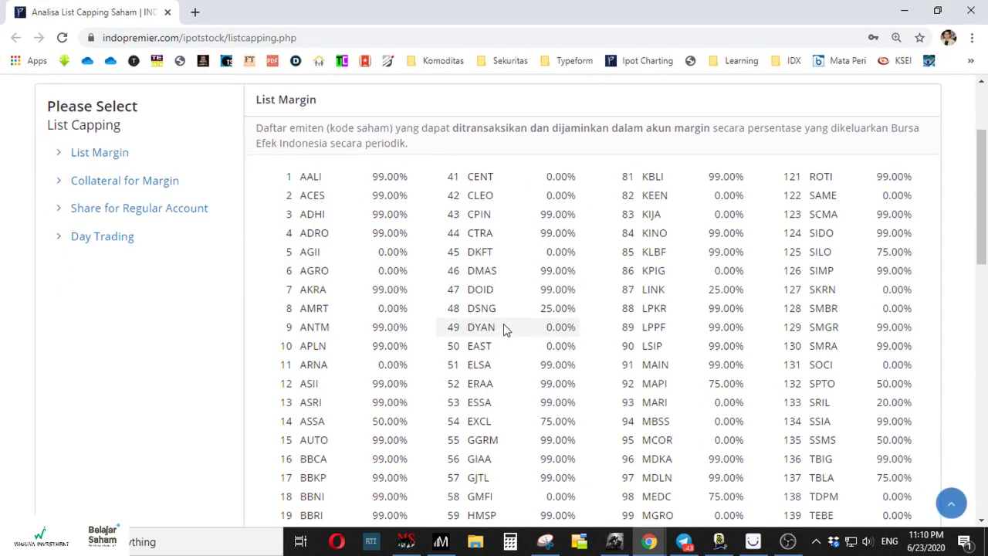
left_click_drag(401, 196, 411, 197)
left_click(429, 231)
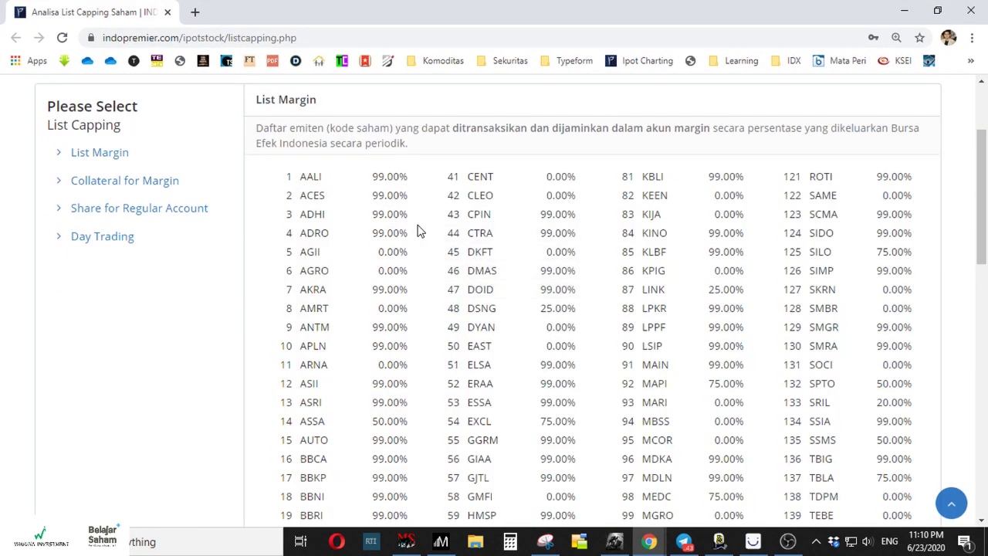
left_click_drag(301, 180, 402, 227)
left_click(401, 228)
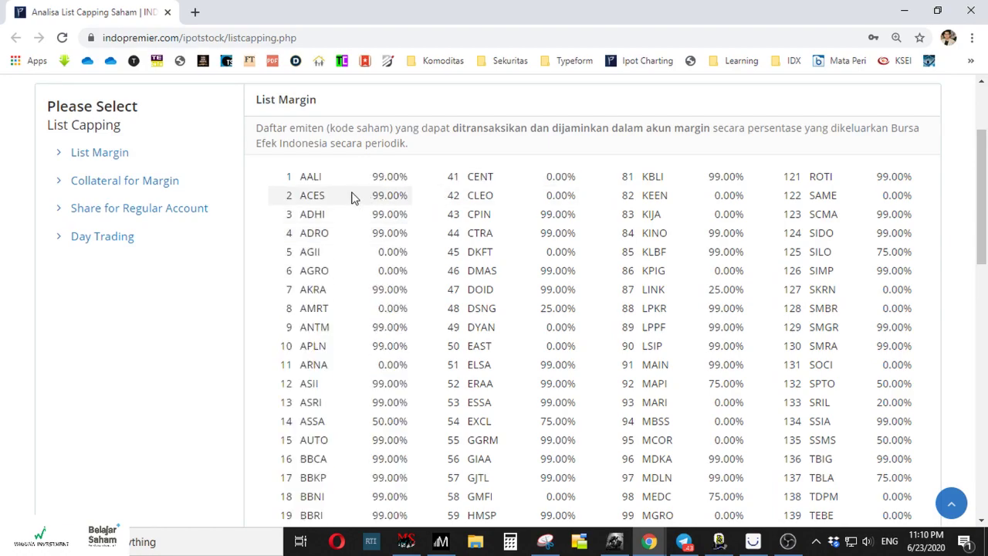
left_click_drag(292, 176, 411, 191)
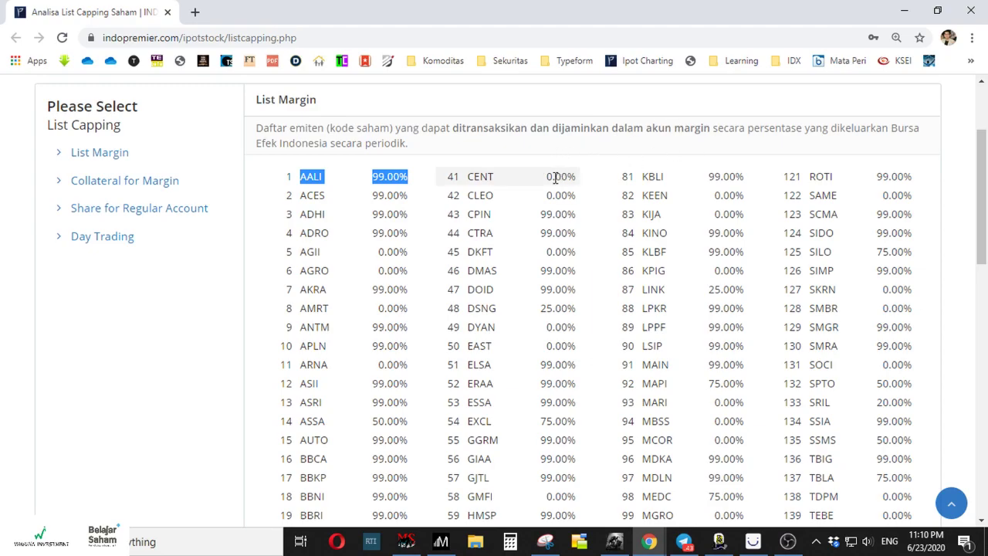
scroll(490, 270, "down", 1)
left_click_drag(322, 254, 407, 255)
left_click(388, 291)
scroll(388, 292, "down", 1)
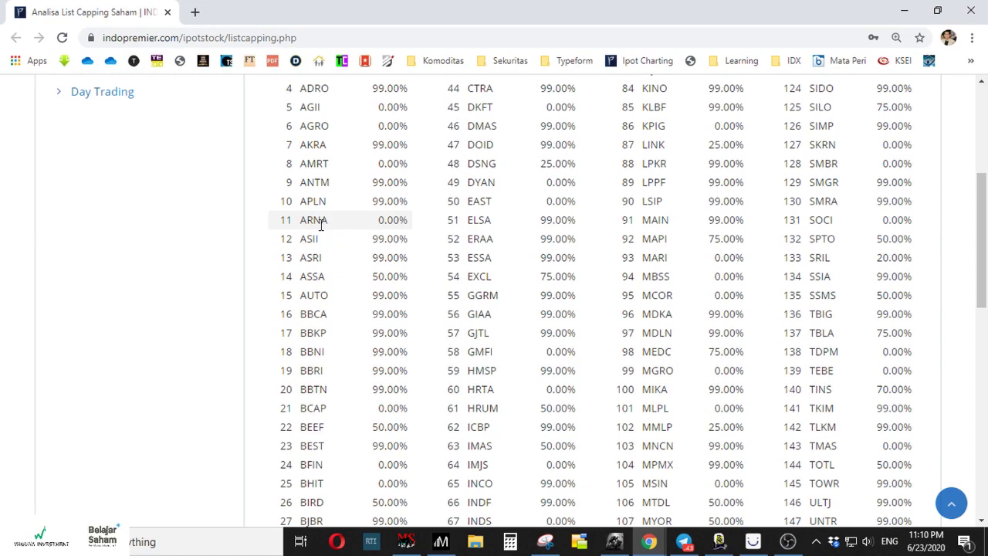
left_click_drag(304, 220, 408, 222)
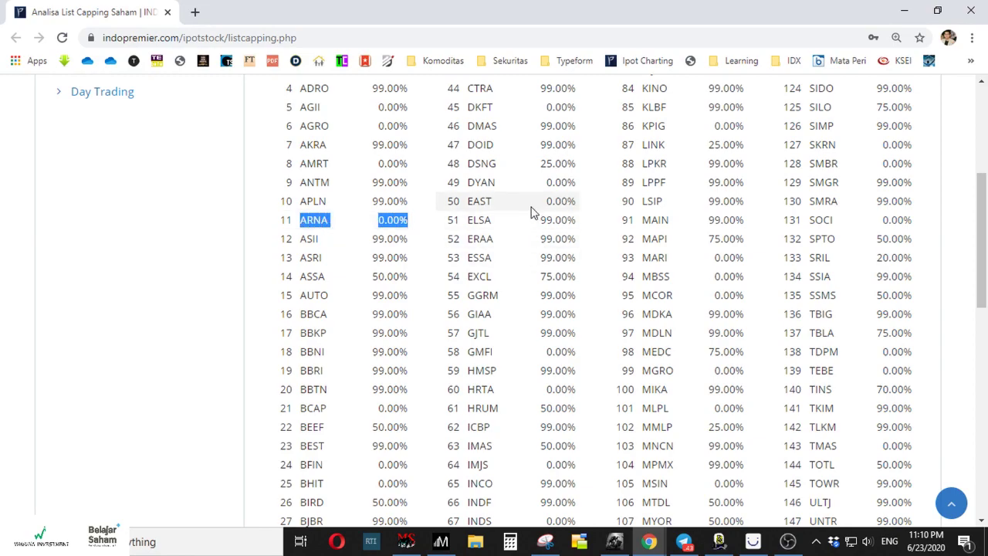
left_click(485, 160)
left_click_drag(486, 160, 575, 163)
left_click(474, 161)
left_click(575, 163)
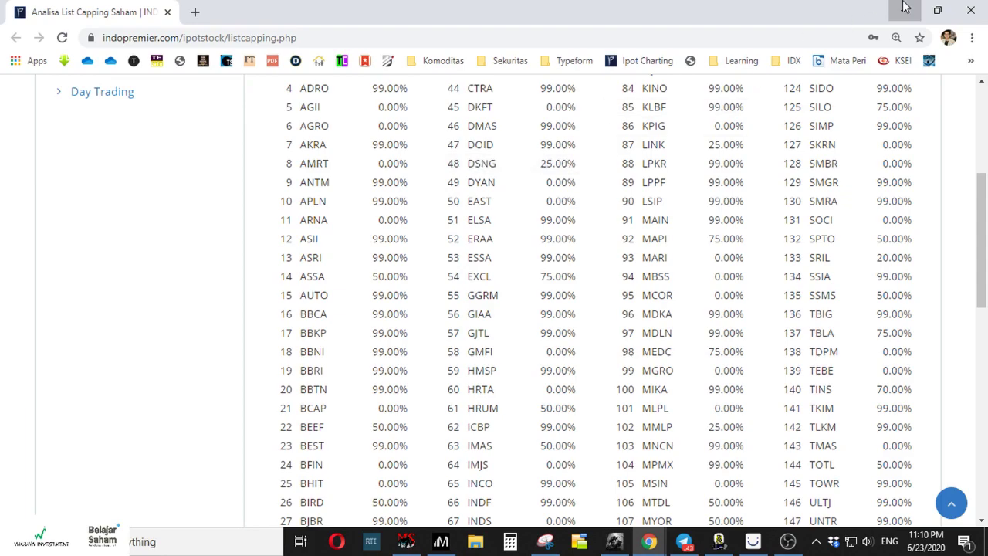
Minimize the browser, launch the platform's Ipot Member Area tool, and return to the trading platform.
left_click(903, 10)
left_click(288, 7)
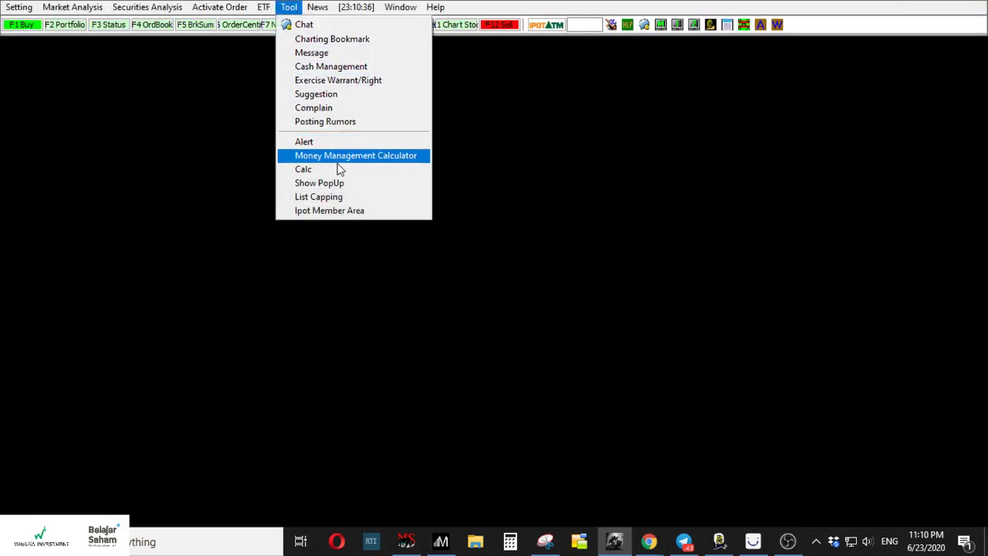
left_click(353, 211)
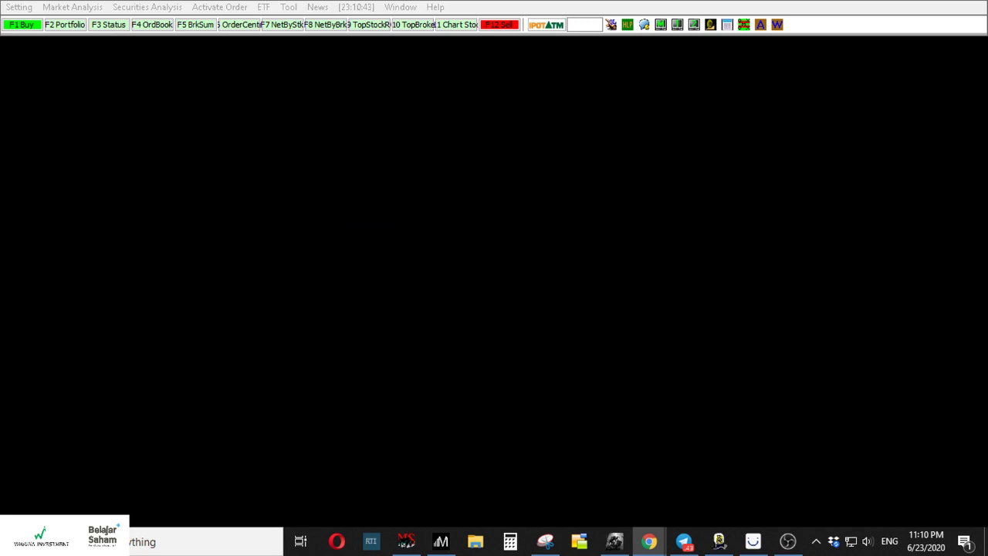
key("alt+Tab")
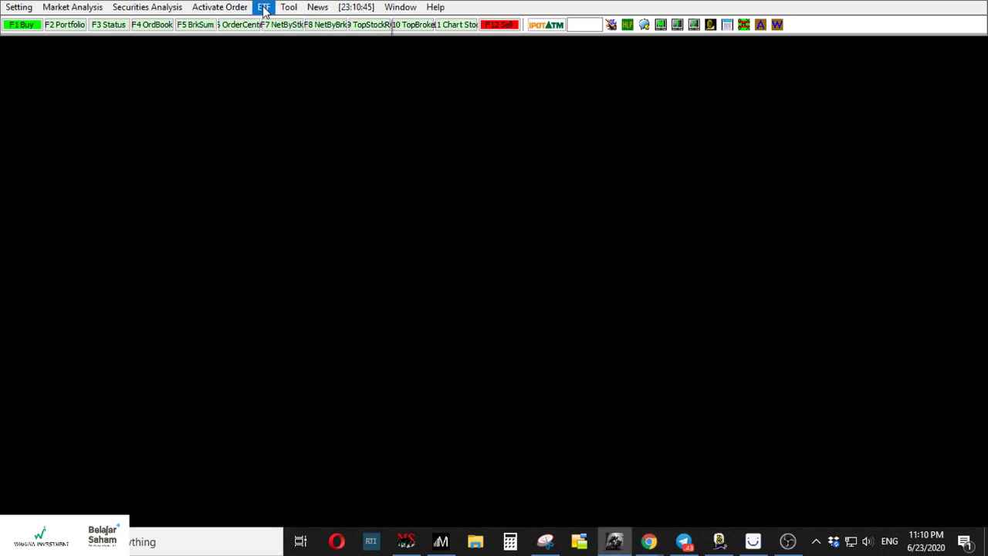
Open the platform's news Ticker and add BEI Index to its content.
left_click(284, 9)
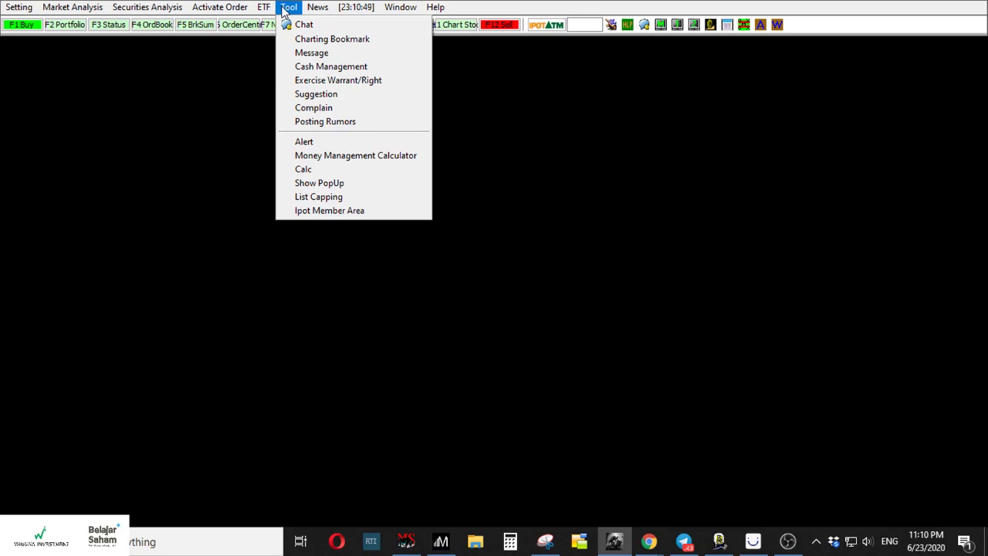
mouse_move(314, 12)
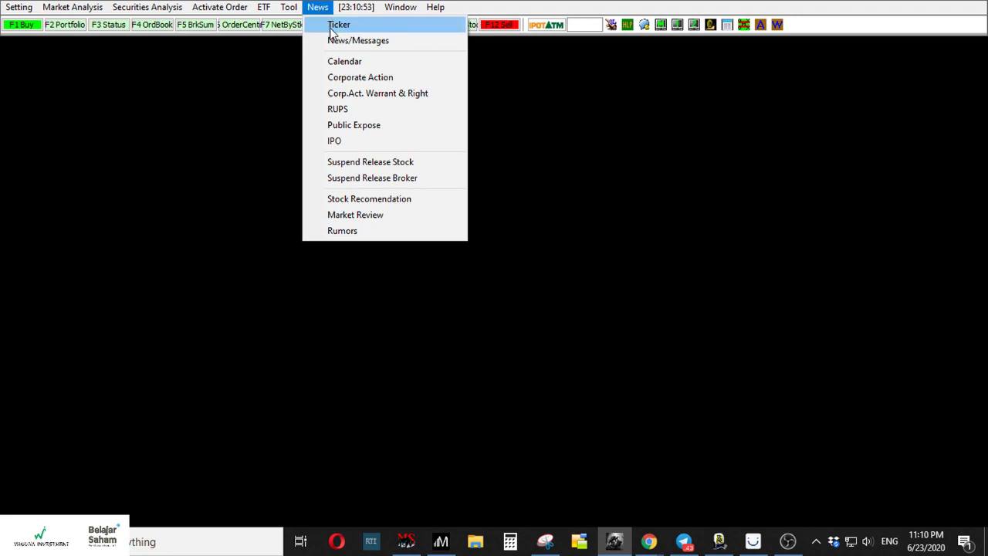
left_click(332, 25)
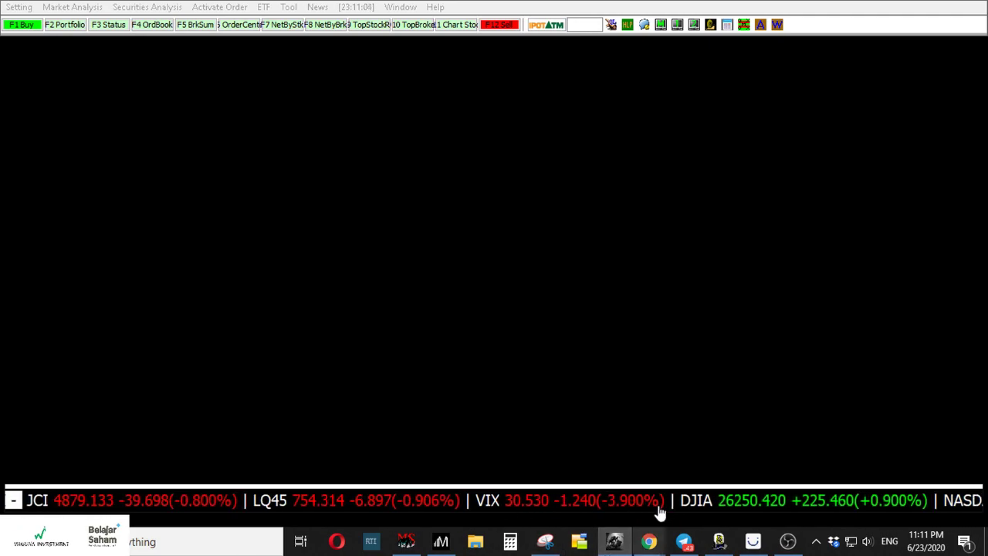
right_click(652, 503)
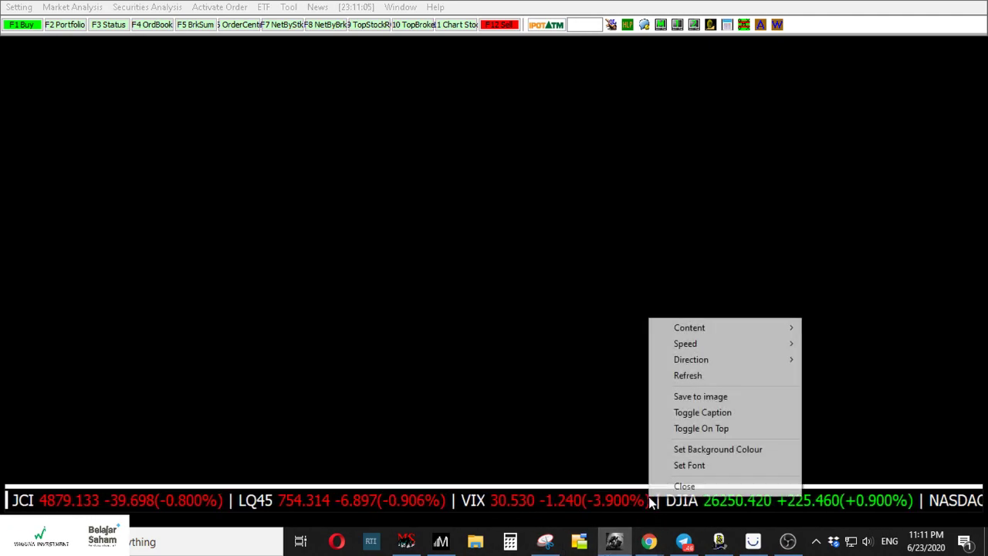
mouse_move(729, 331)
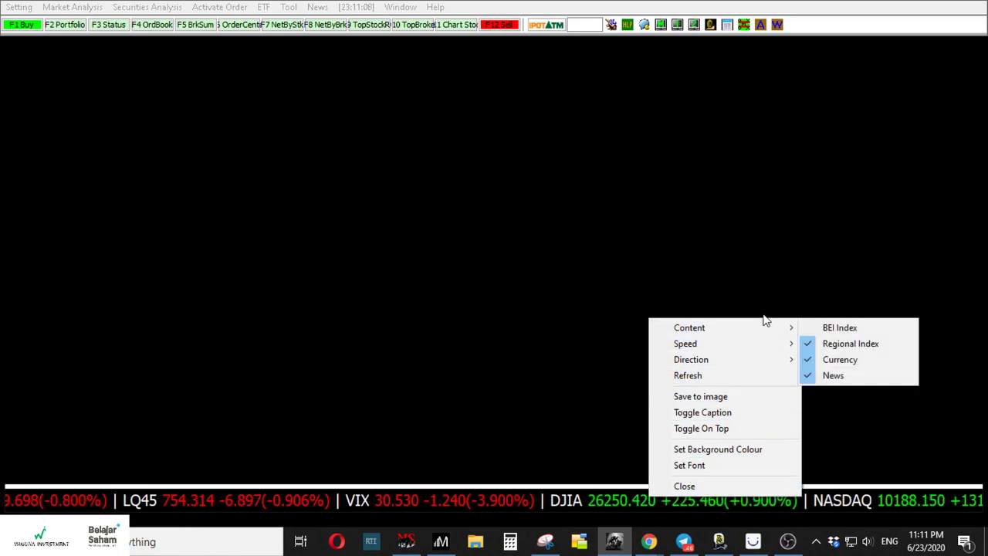
left_click(818, 327)
Remove Regional Index, Currency and News from the ticker's content.
right_click(729, 500)
mouse_move(831, 344)
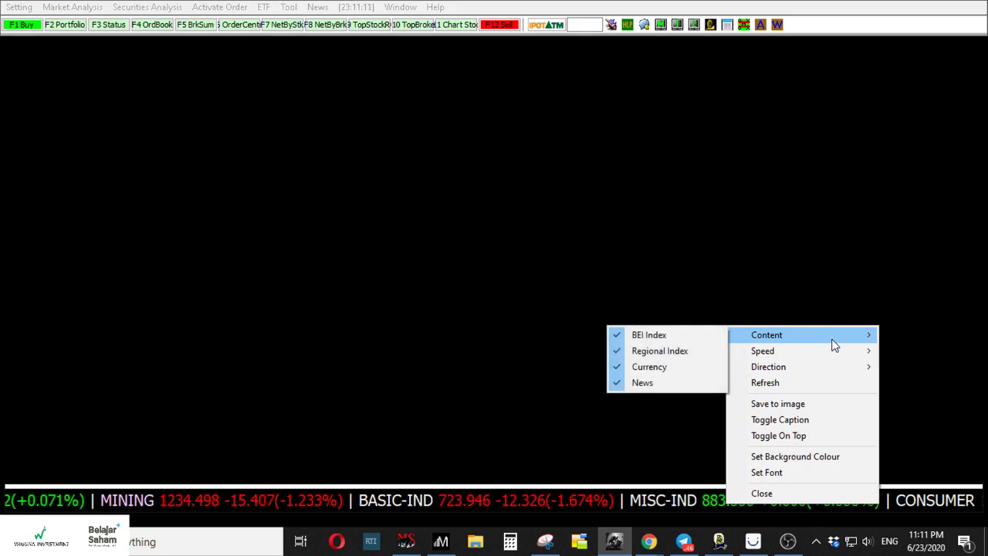
left_click(699, 352)
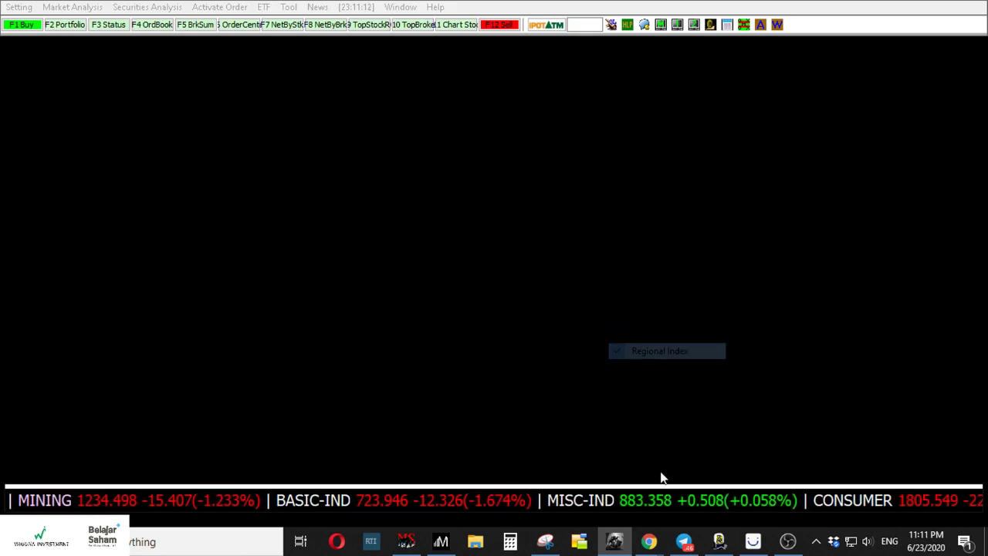
right_click(651, 509)
mouse_move(716, 351)
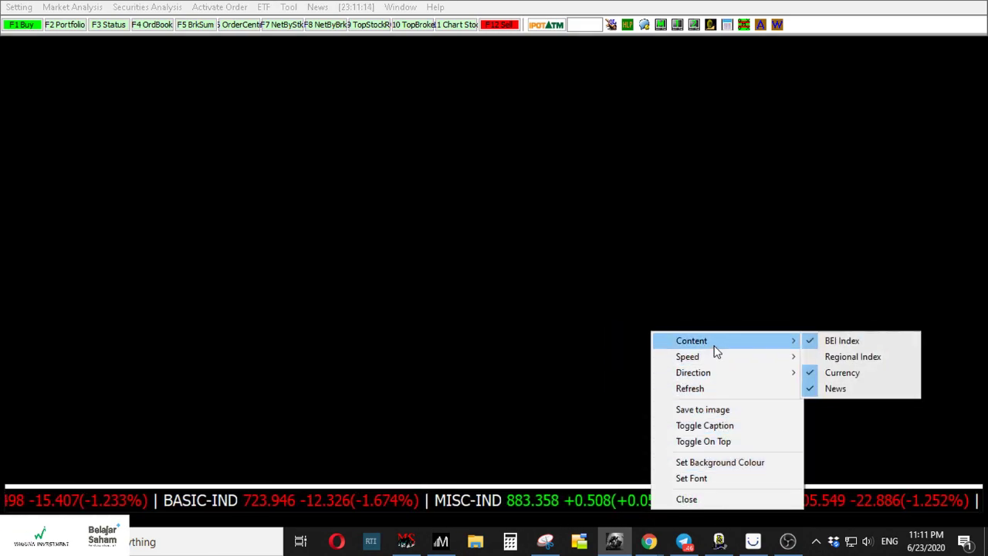
left_click(849, 371)
right_click(768, 502)
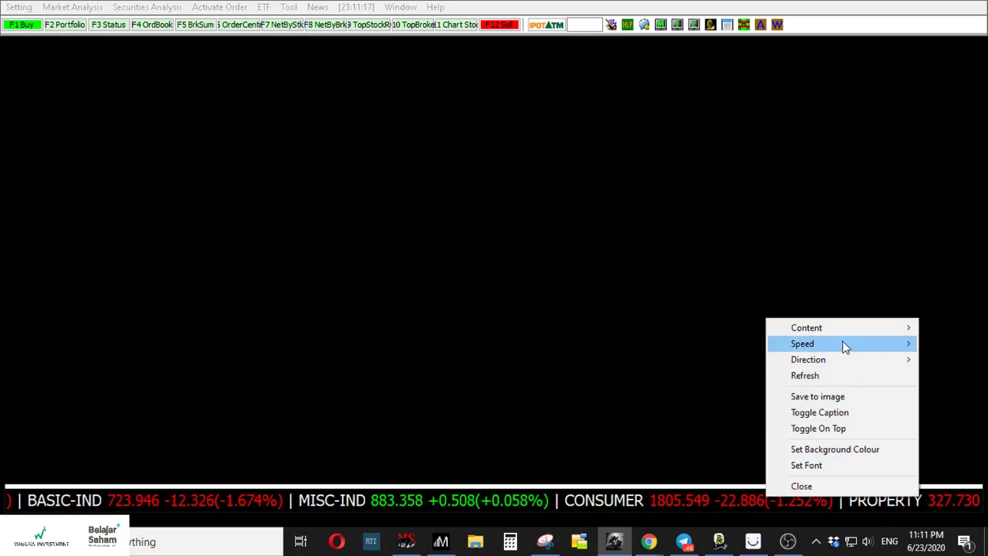
mouse_move(853, 330)
left_click(704, 375)
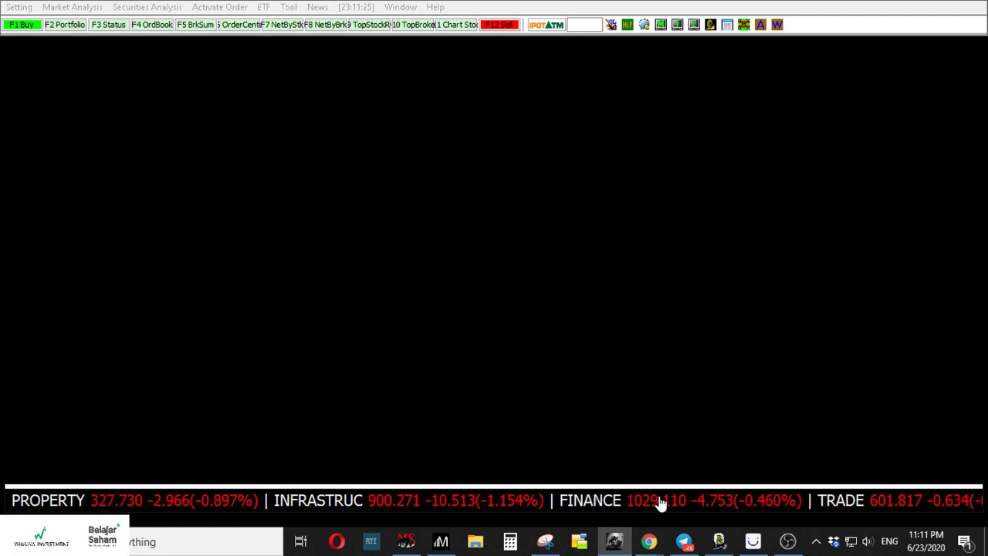
Set the ticker's scrolling speed to Fast.
right_click(660, 501)
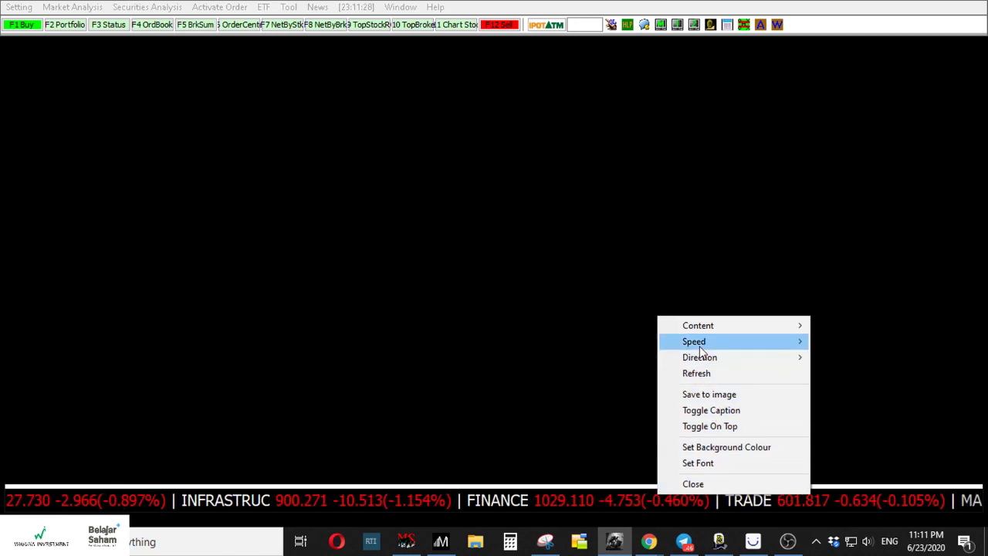
mouse_move(769, 353)
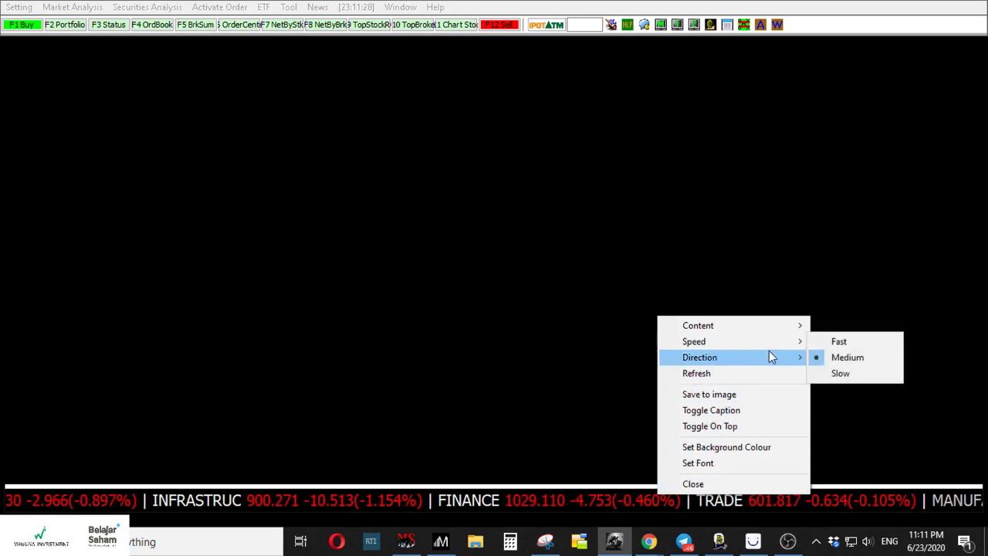
left_click(823, 341)
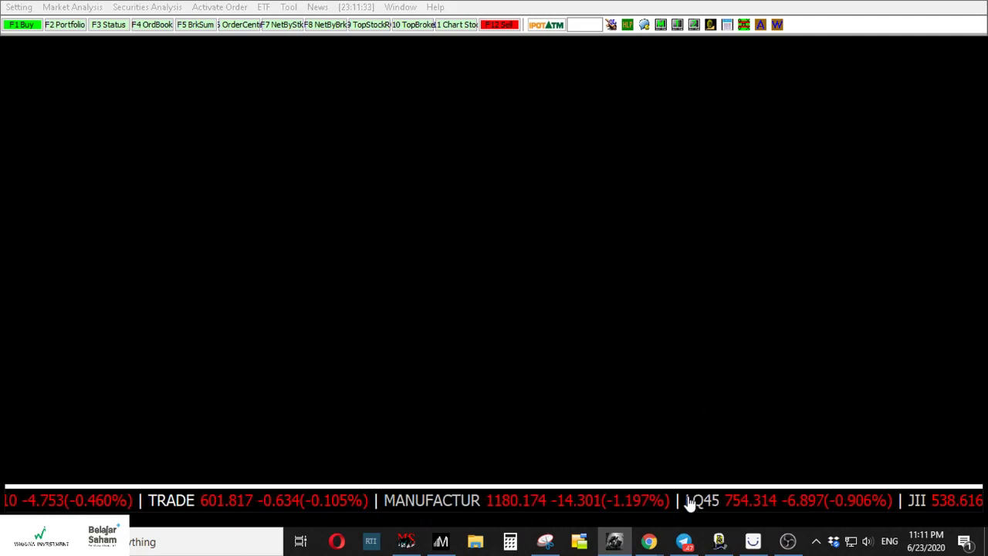
Switch the ticker's content to News only by enabling News and disabling BEI Index.
right_click(688, 503)
mouse_move(787, 336)
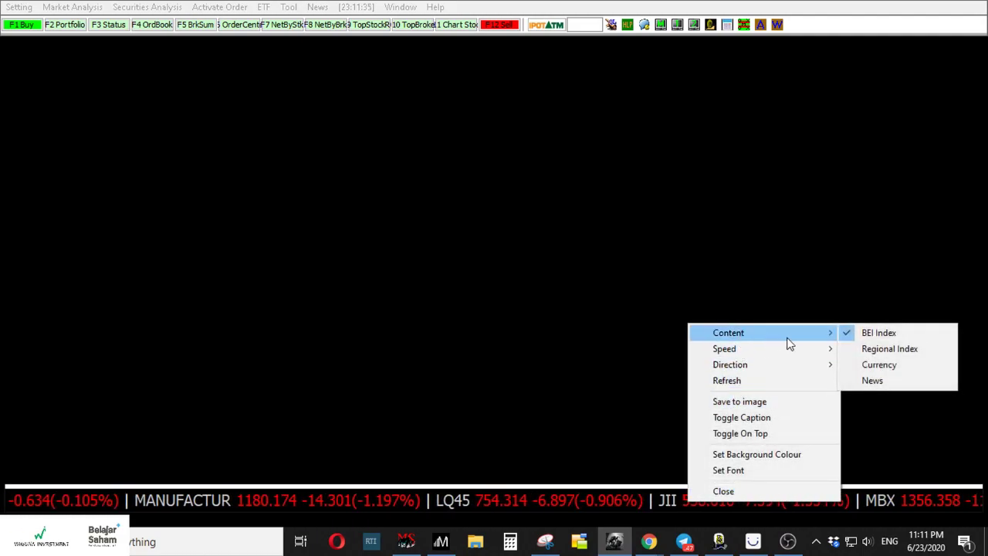
left_click(870, 380)
right_click(783, 497)
mouse_move(837, 329)
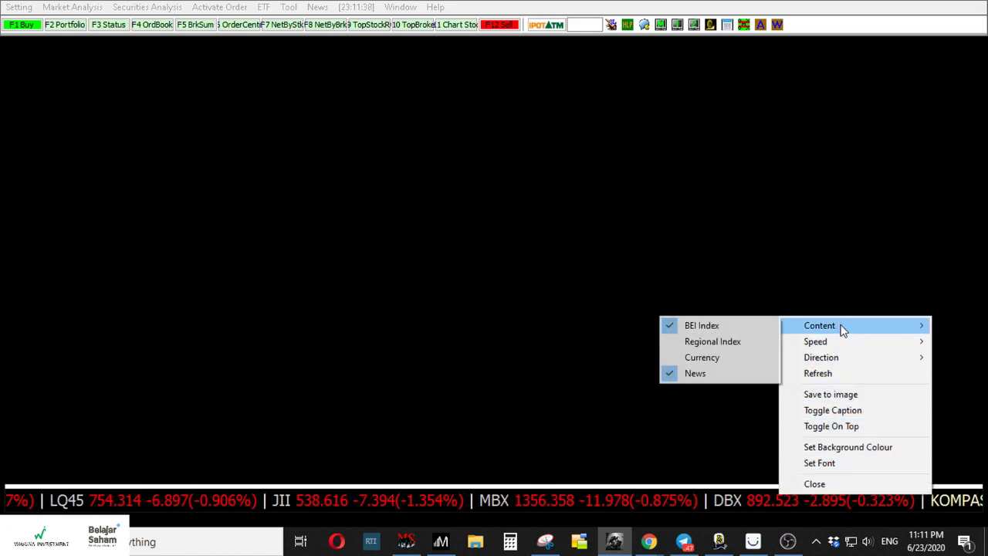
left_click(726, 325)
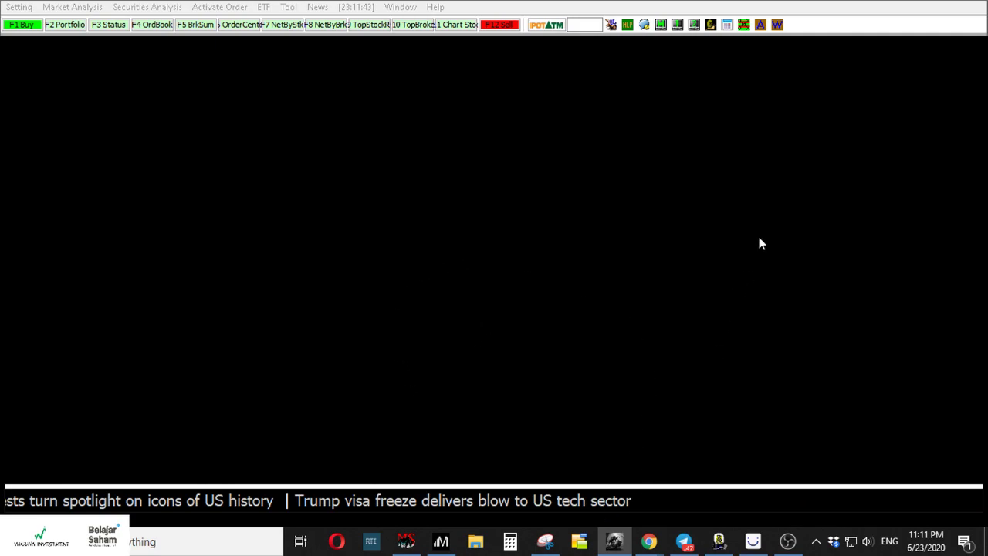
Set the ticker's scrolling speed to Medium.
right_click(611, 503)
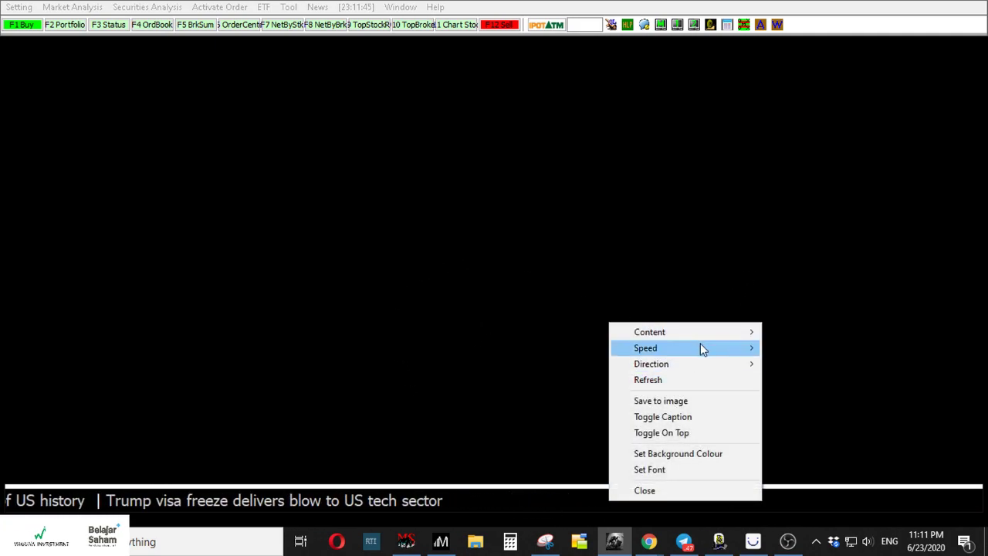
mouse_move(702, 349)
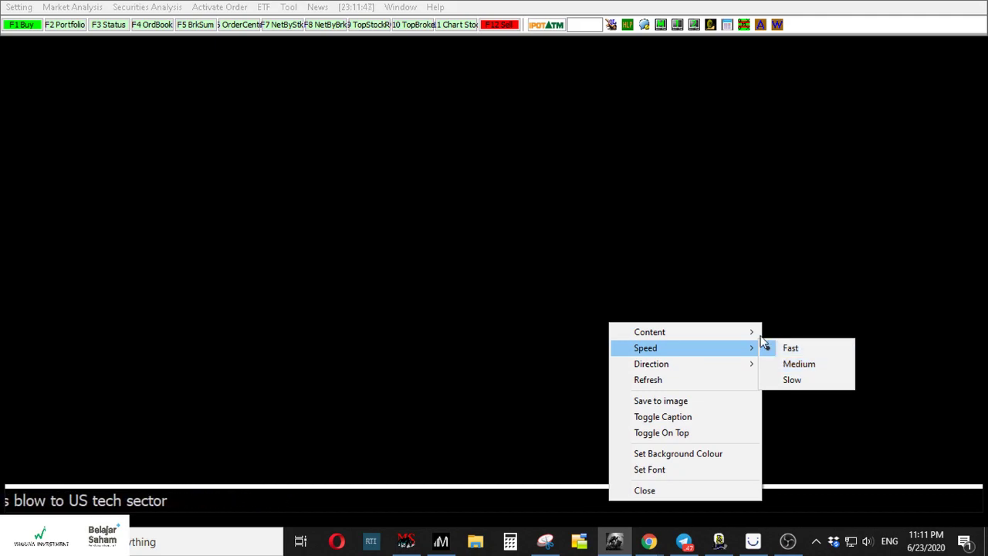
left_click(788, 364)
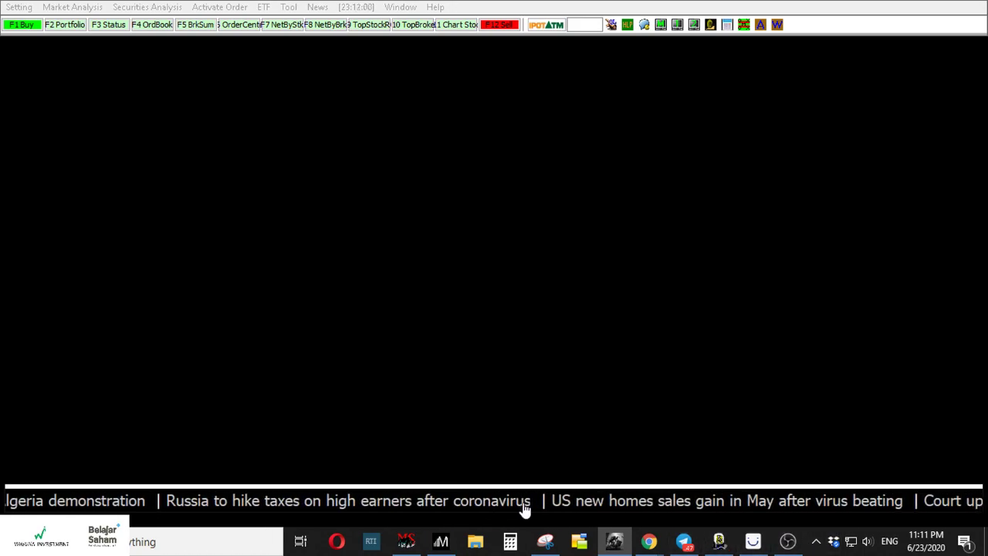
Close the running ticker from its own options.
right_click(461, 502)
left_click(769, 476)
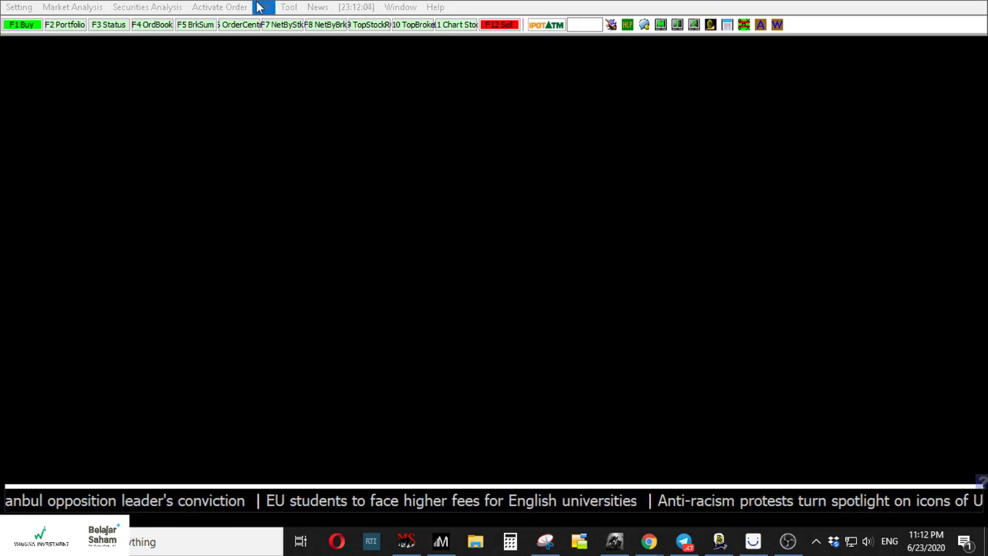
right_click(462, 503)
left_click(497, 491)
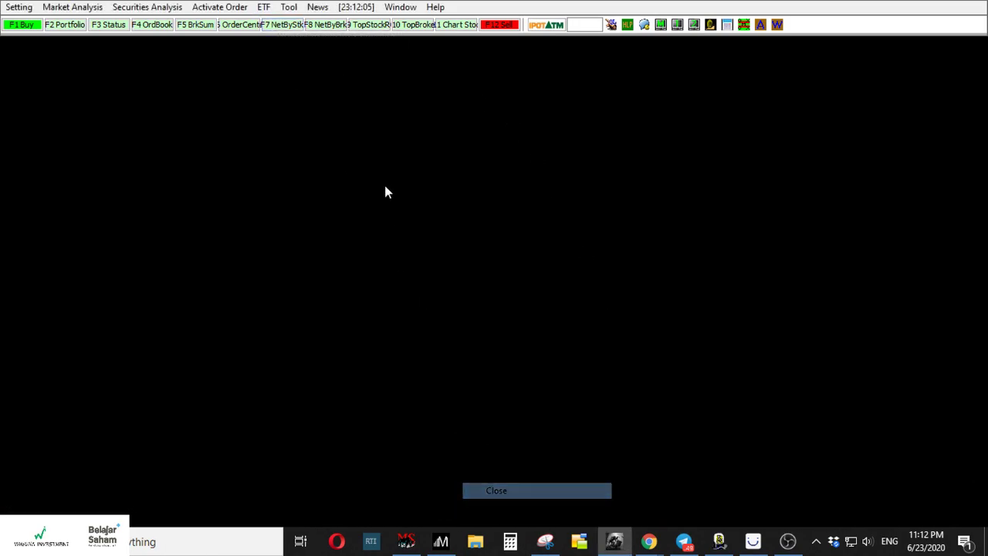
Open the News/Messages list, widen its window to show the full titles, and browse the headlines.
left_click(316, 7)
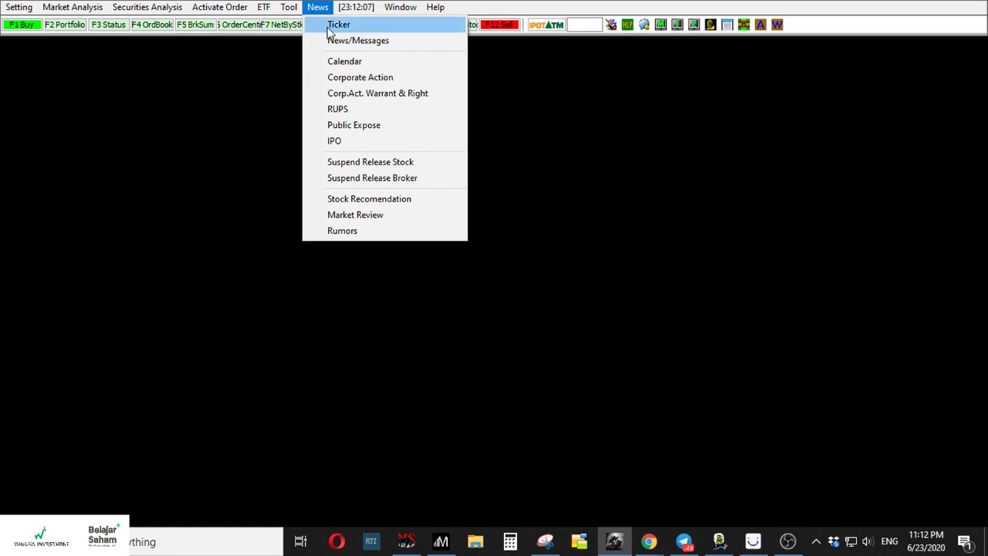
left_click(357, 47)
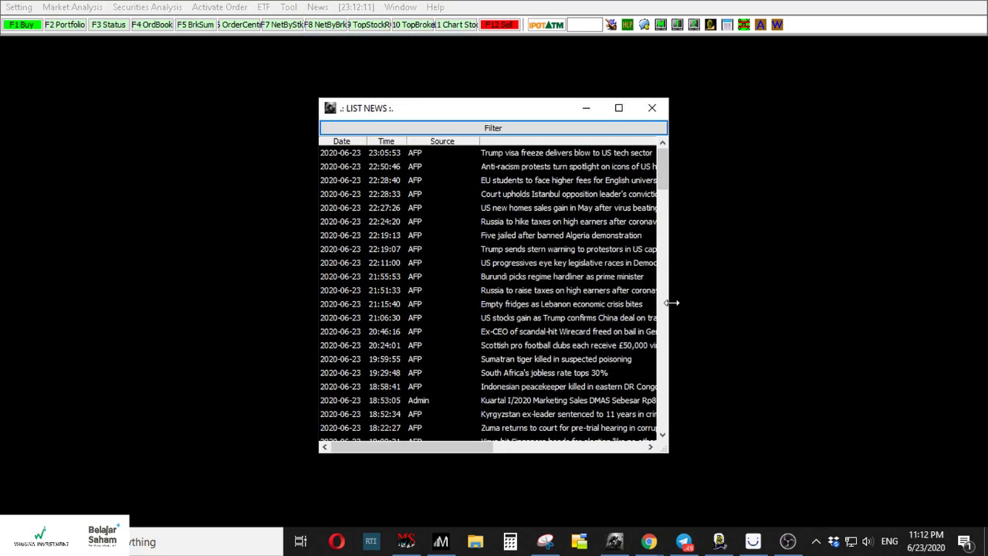
left_click_drag(672, 303, 917, 310)
scroll(540, 344, "down", 10)
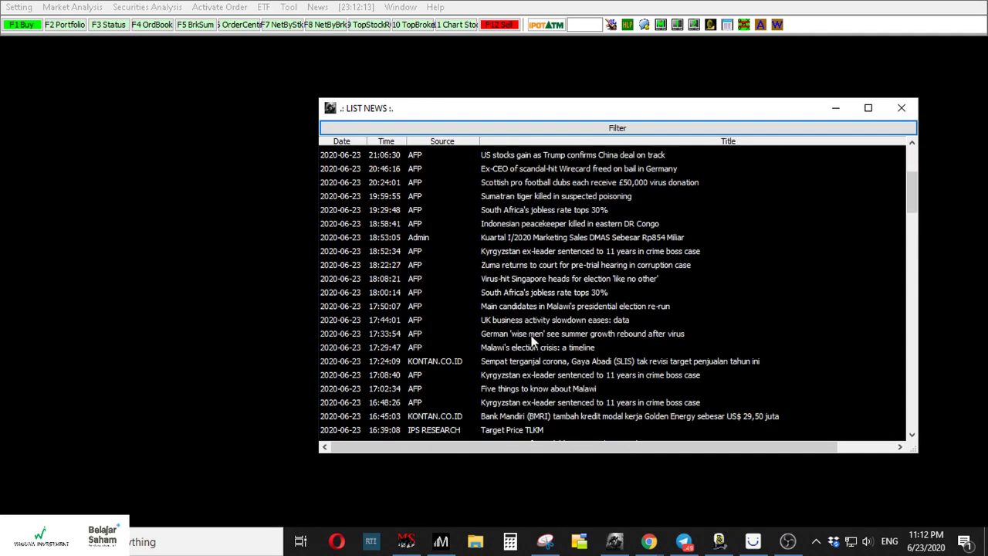
scroll(540, 344, "down", 10)
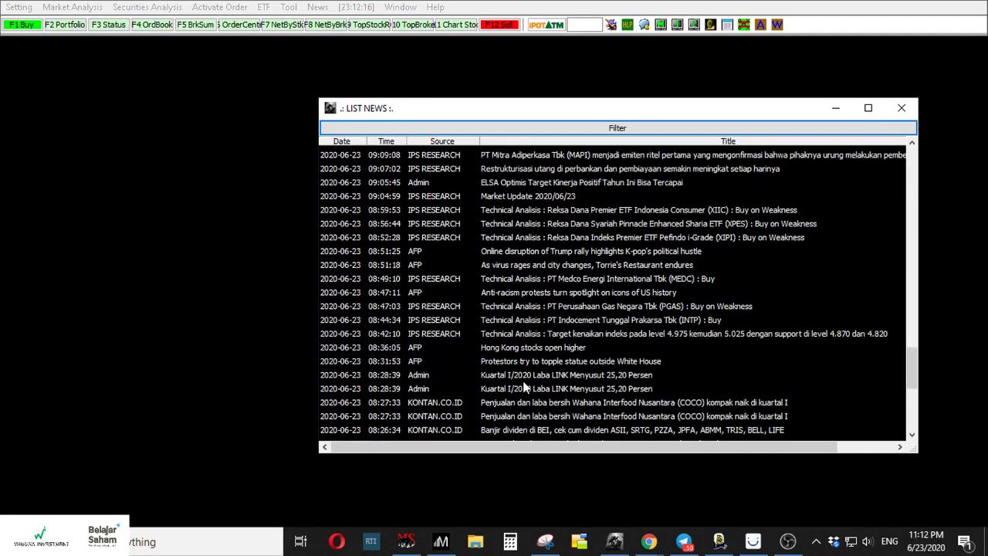